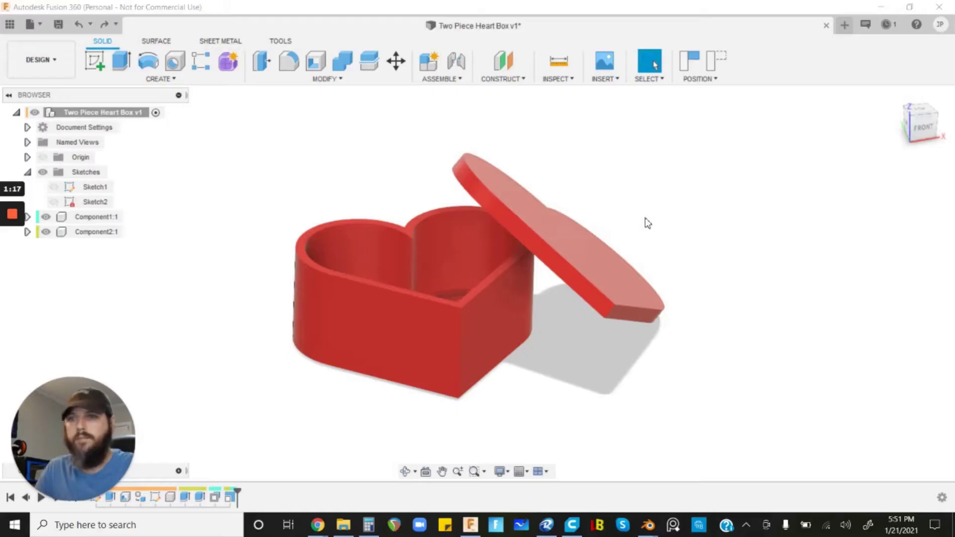
- Create a new design and start a sketch on the horizontal XY origin plane
{"action": "left_click", "coordinate": [30, 25]}
{"action": "left_click", "coordinate": [45, 43]}
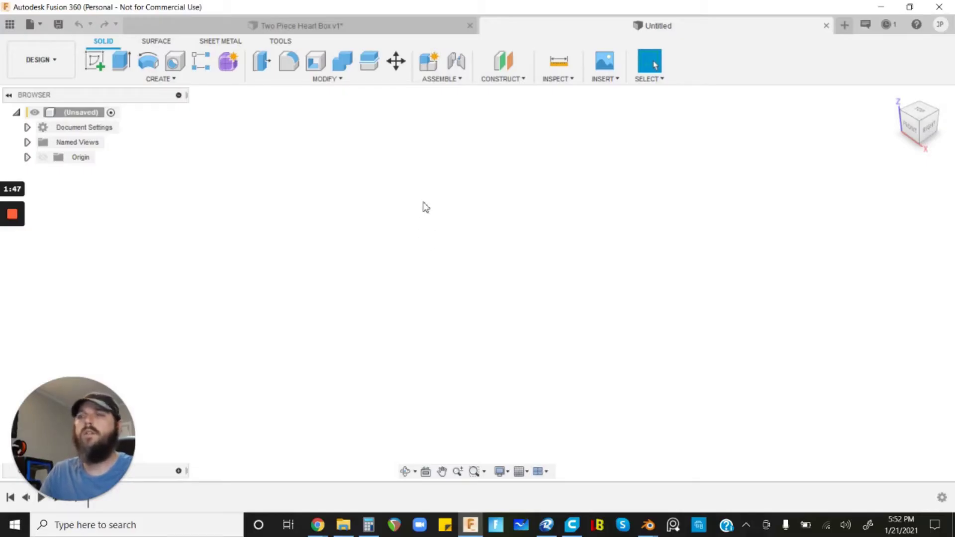
{"action": "left_click", "coordinate": [88, 63]}
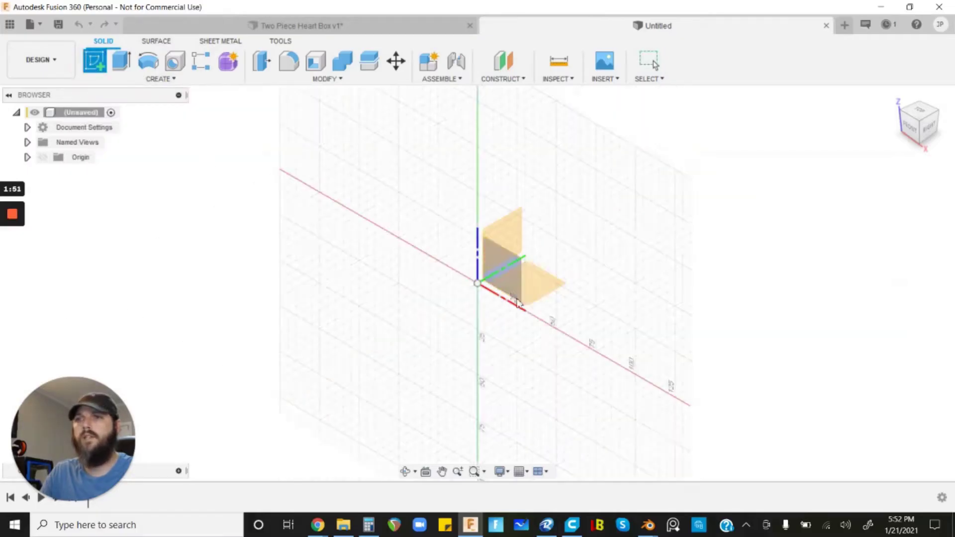
{"action": "left_click", "coordinate": [552, 287]}
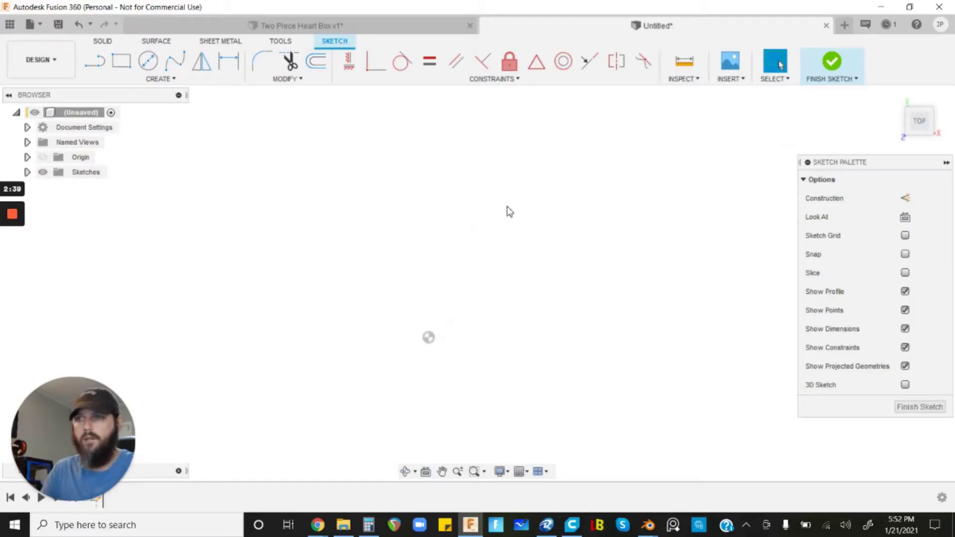
- Draw a vertical line 100 mm long upward from the origin
{"action": "left_click", "coordinate": [93, 63]}
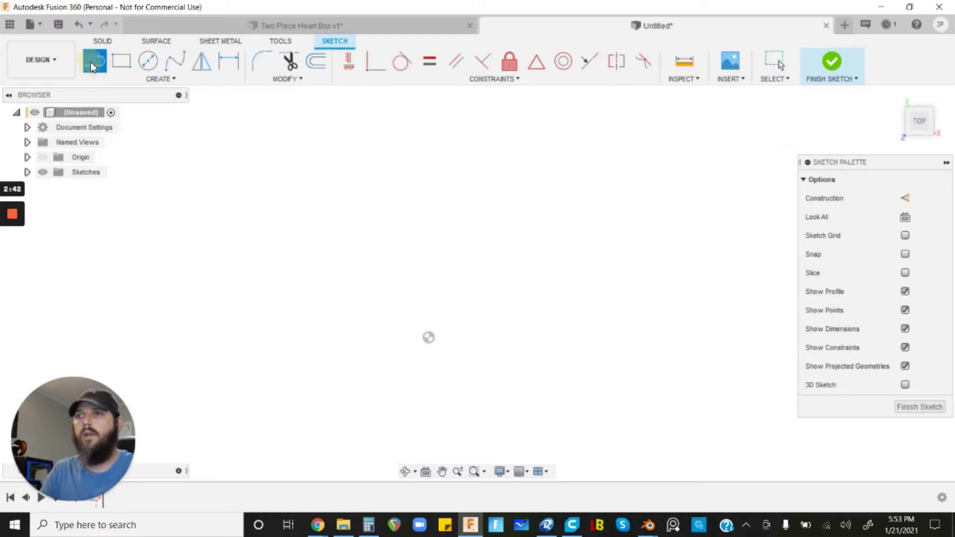
{"action": "left_click", "coordinate": [428, 337]}
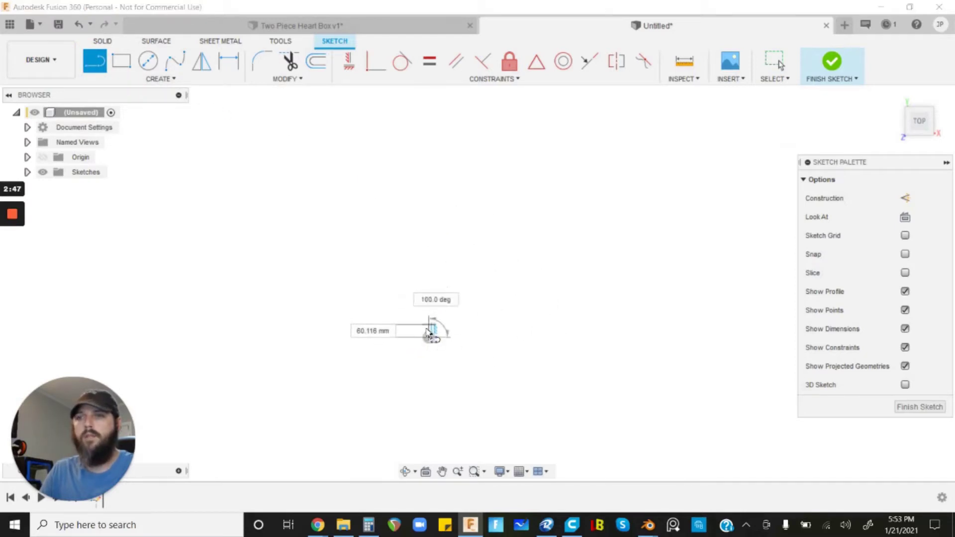
{"action": "scroll", "coordinate": [428, 337], "scroll_direction": "up", "scroll_amount": 5}
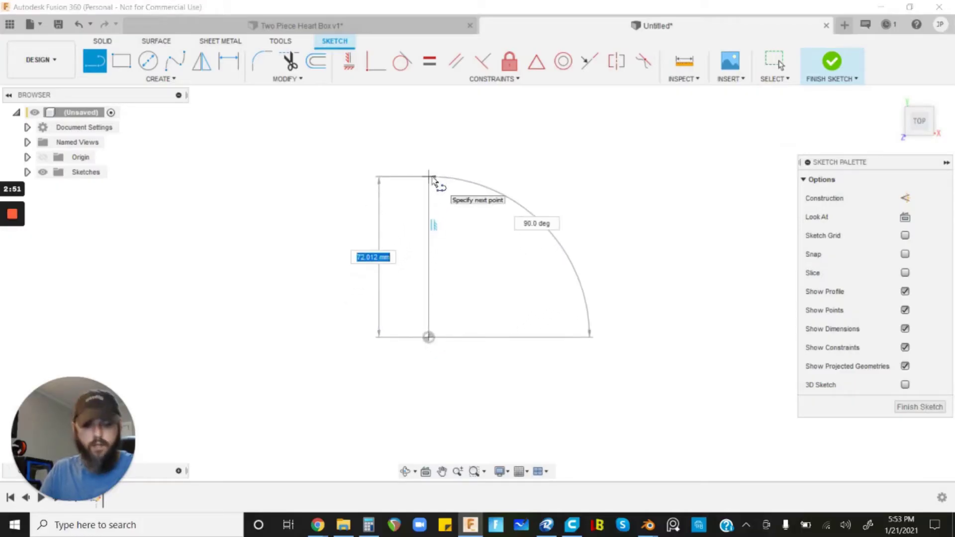
{"action": "type", "text": "100"}
{"action": "key", "text": "Return"}
{"action": "key", "text": "Escape"}
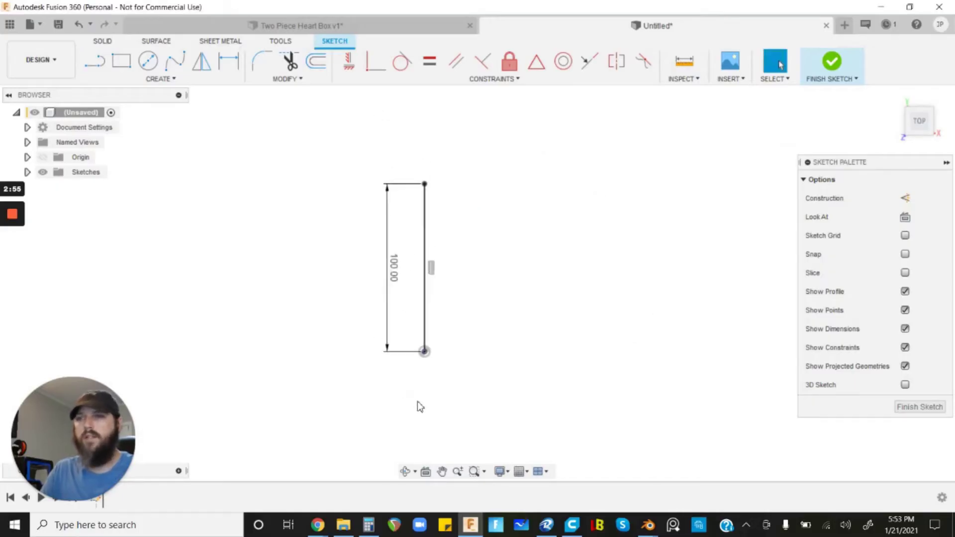
- Try a line about 75 mm long at 45 degrees from the origin and undo it
{"action": "scroll", "coordinate": [417, 401], "scroll_direction": "down", "scroll_amount": 3}
{"action": "scroll", "coordinate": [491, 272], "scroll_direction": "up", "scroll_amount": 2}
{"action": "scroll", "coordinate": [456, 298], "scroll_direction": "up", "scroll_amount": 1}
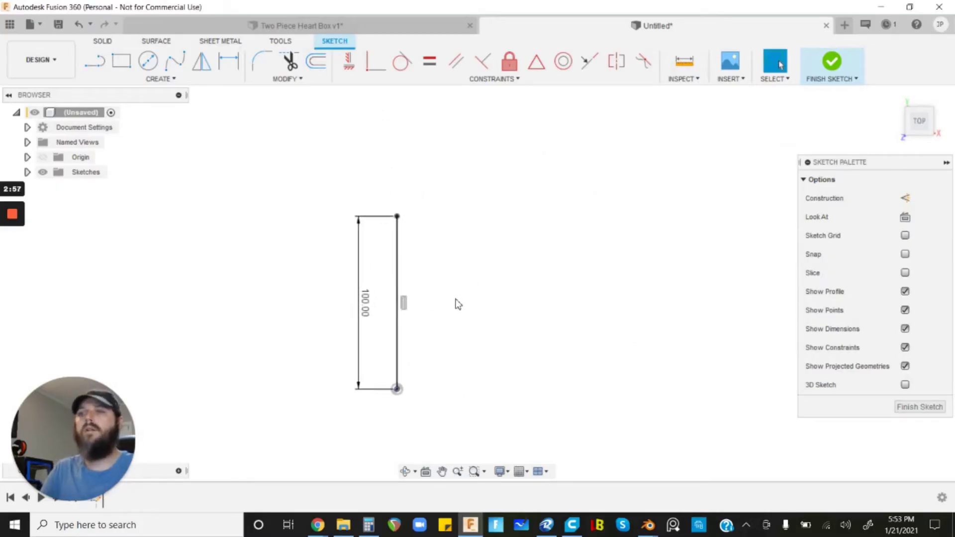
{"action": "scroll", "coordinate": [455, 301], "scroll_direction": "up", "scroll_amount": 1}
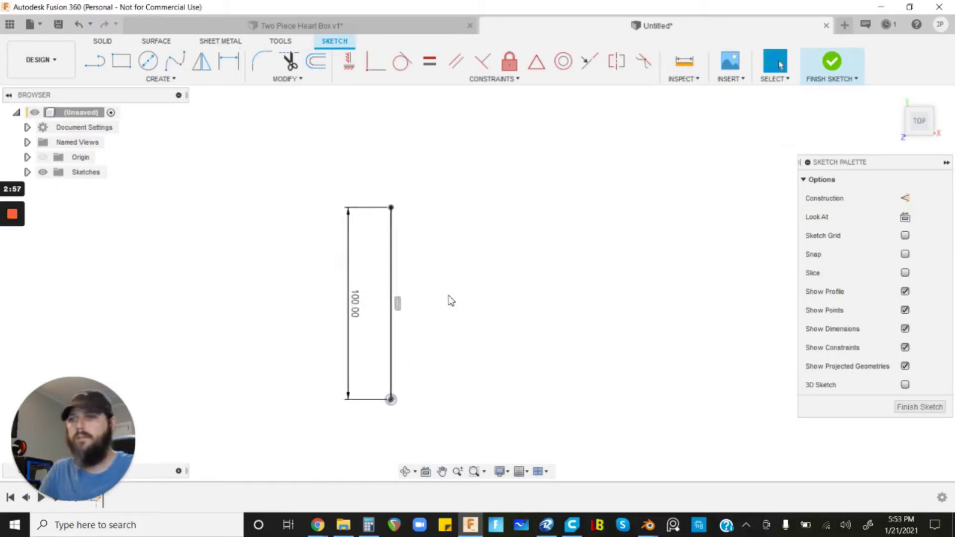
{"action": "left_click", "coordinate": [92, 59]}
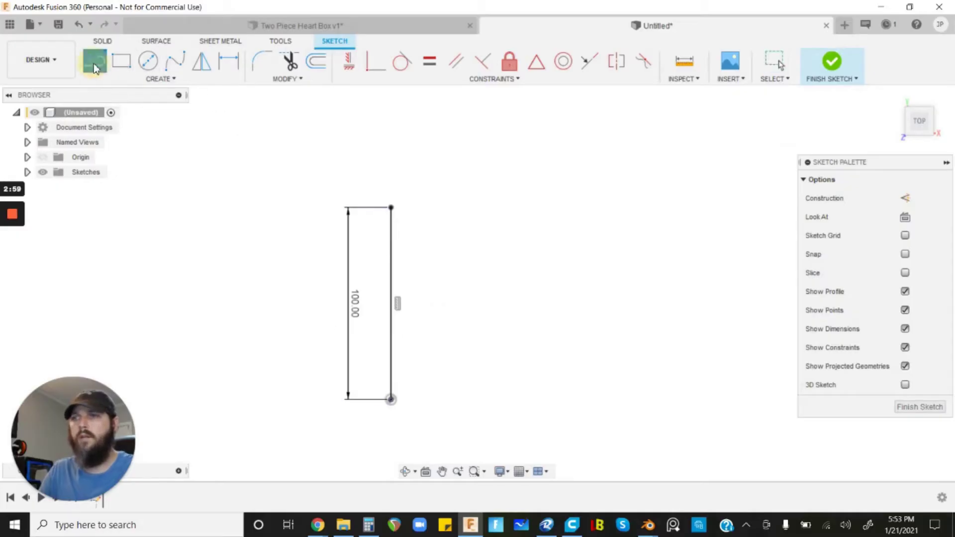
{"action": "left_click", "coordinate": [390, 400]}
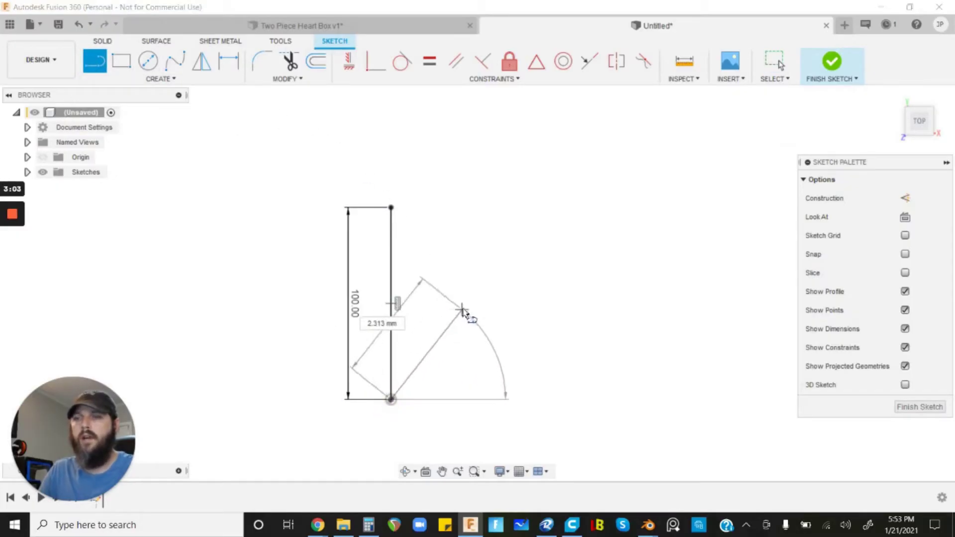
{"action": "key", "text": "Tab"}
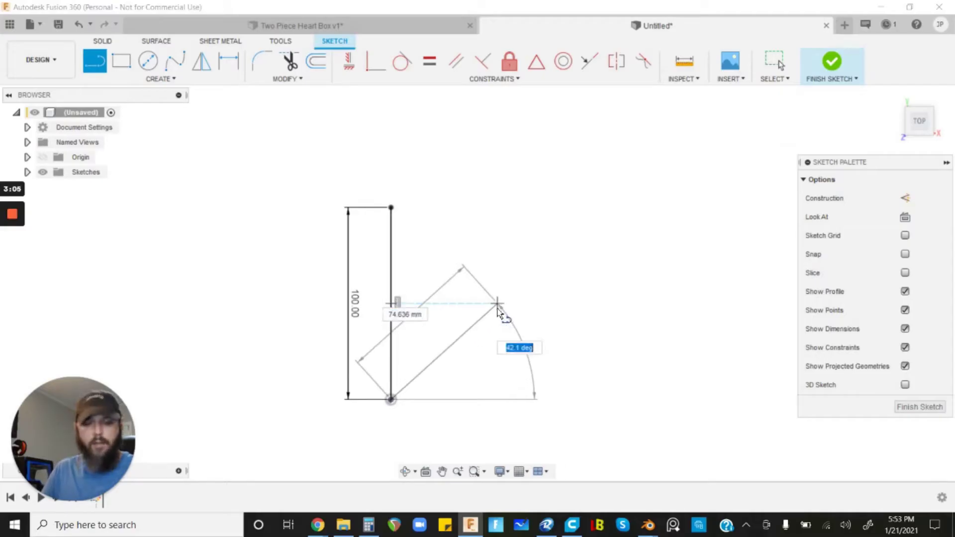
{"action": "type", "text": "45"}
{"action": "key", "text": "Tab"}
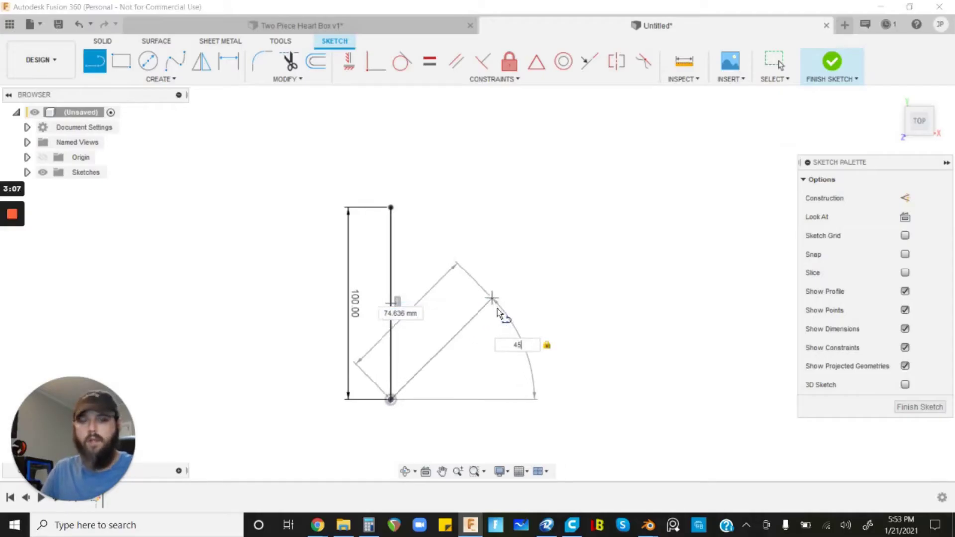
{"action": "key", "text": "Return"}
{"action": "key", "text": "Escape"}
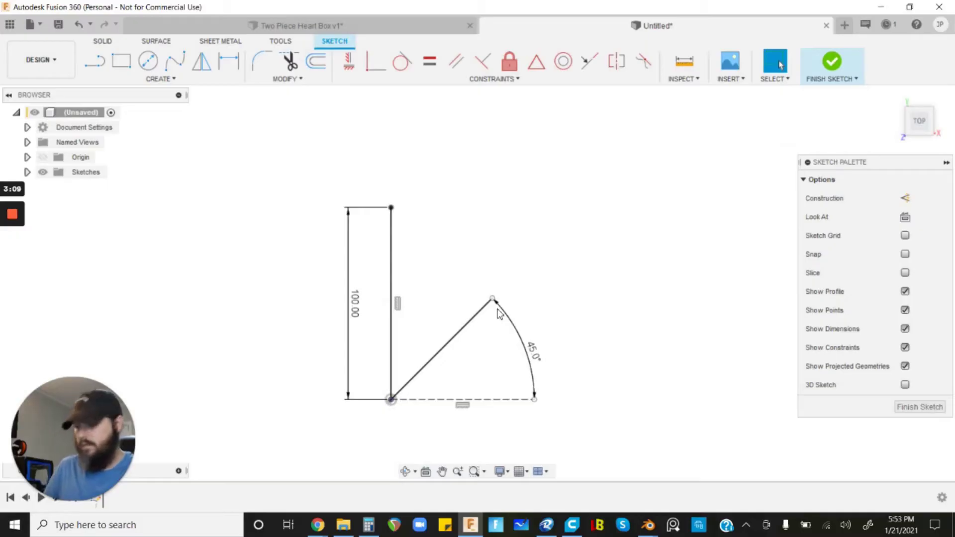
{"action": "key", "text": "ctrl+z"}
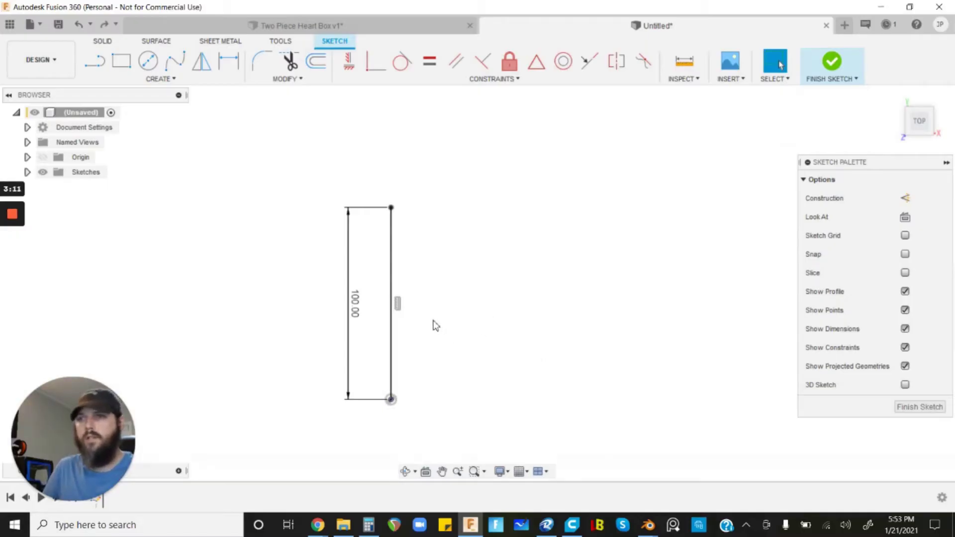
- Draw a longer line at 45 degrees from the origin, ending above the height of the vertical line's upper endpoint
{"action": "left_click", "coordinate": [453, 273]}
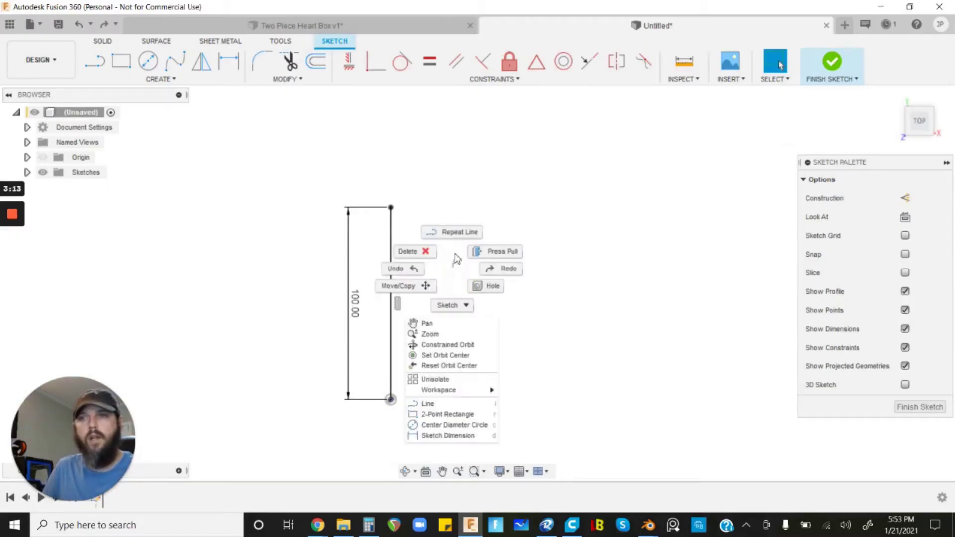
{"action": "left_click", "coordinate": [454, 238]}
{"action": "left_click", "coordinate": [391, 400]}
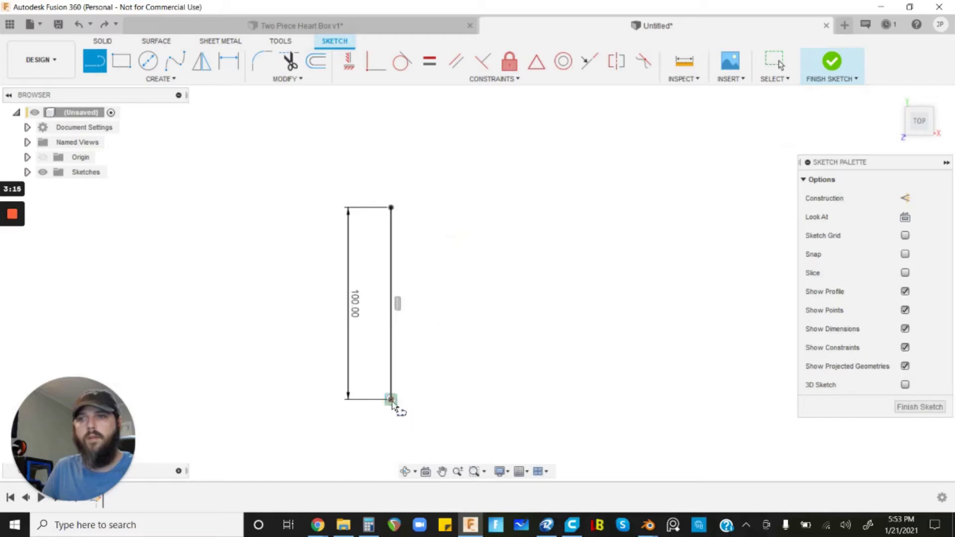
{"action": "key", "text": "Tab"}
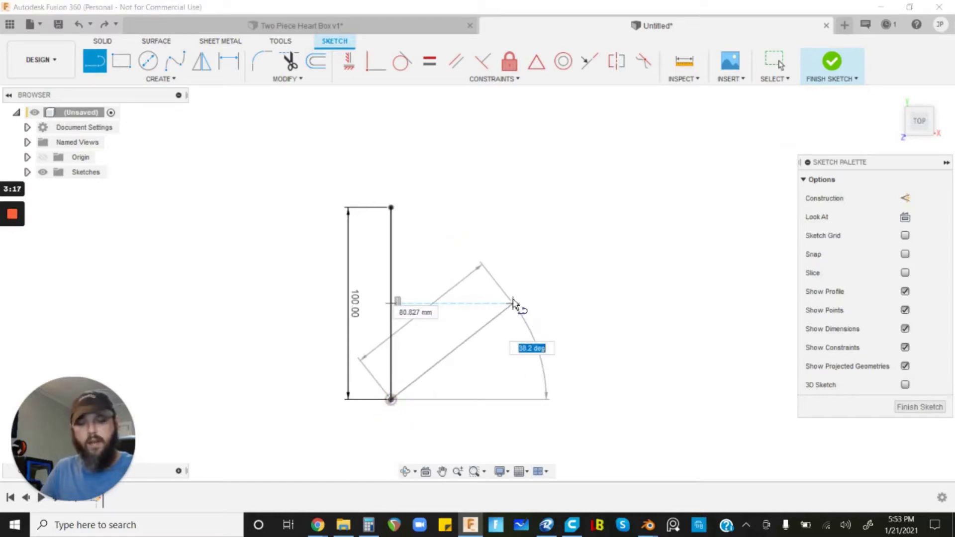
{"action": "type", "text": "45"}
{"action": "key", "text": "Tab"}
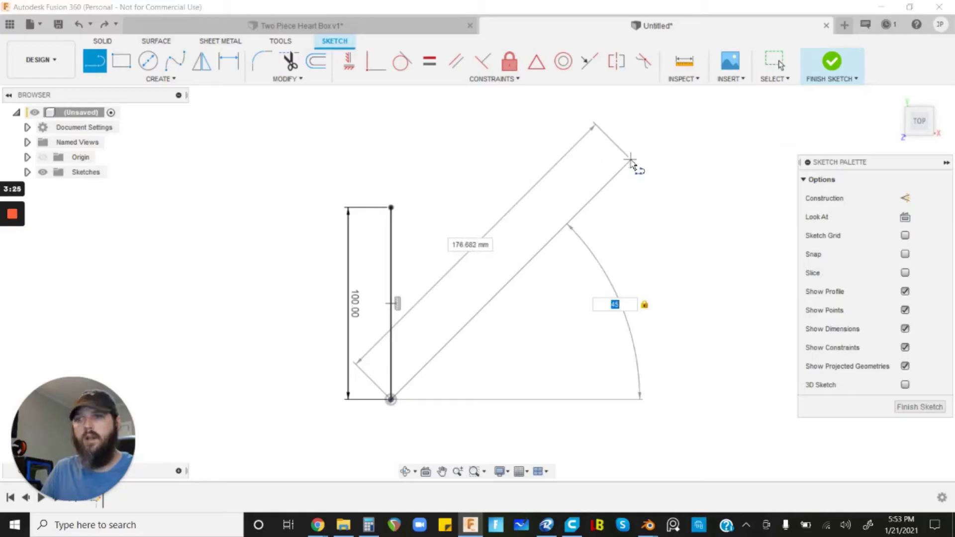
{"action": "left_click", "coordinate": [646, 155]}
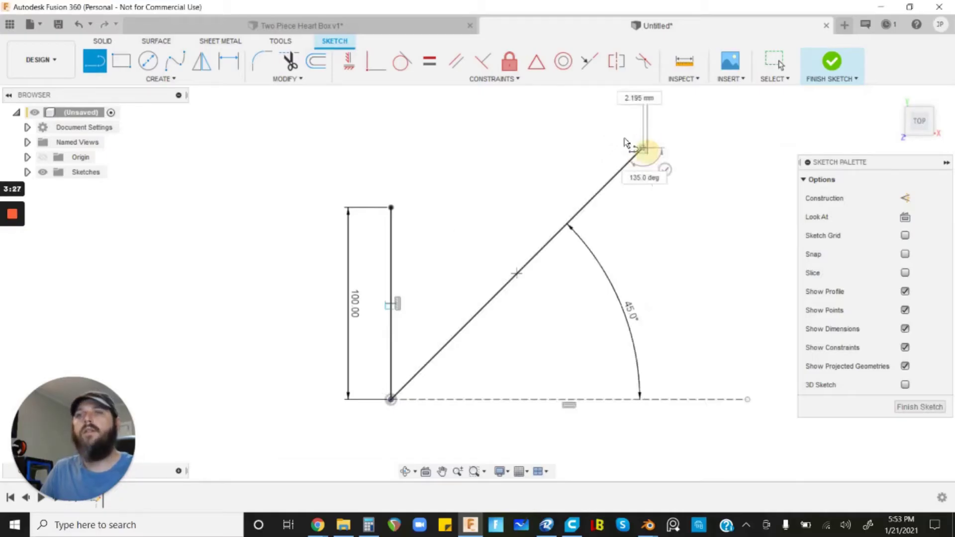
{"action": "key", "text": "Escape"}
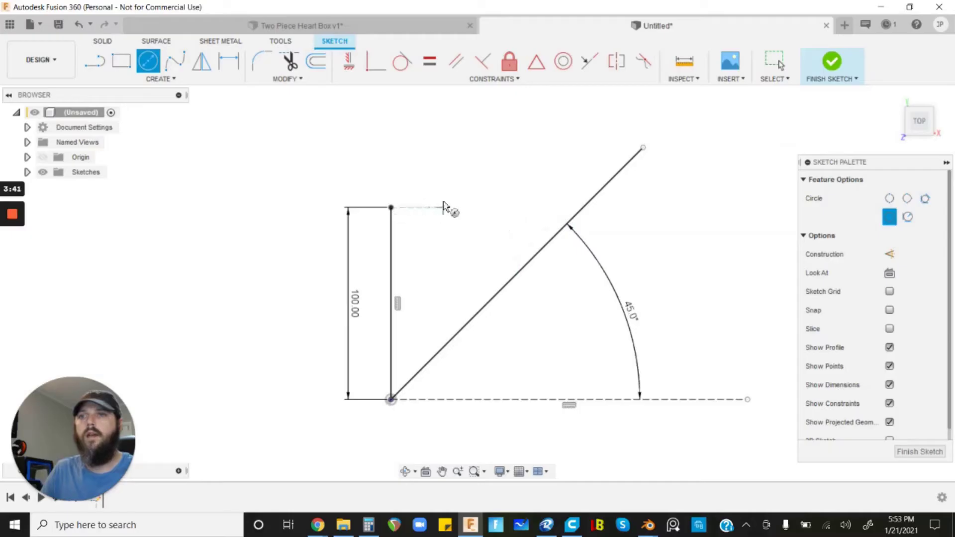
- Draw a 100 mm diameter circle centred just right of the vertical line's upper endpoint, at the same height
{"action": "left_click", "coordinate": [427, 207]}
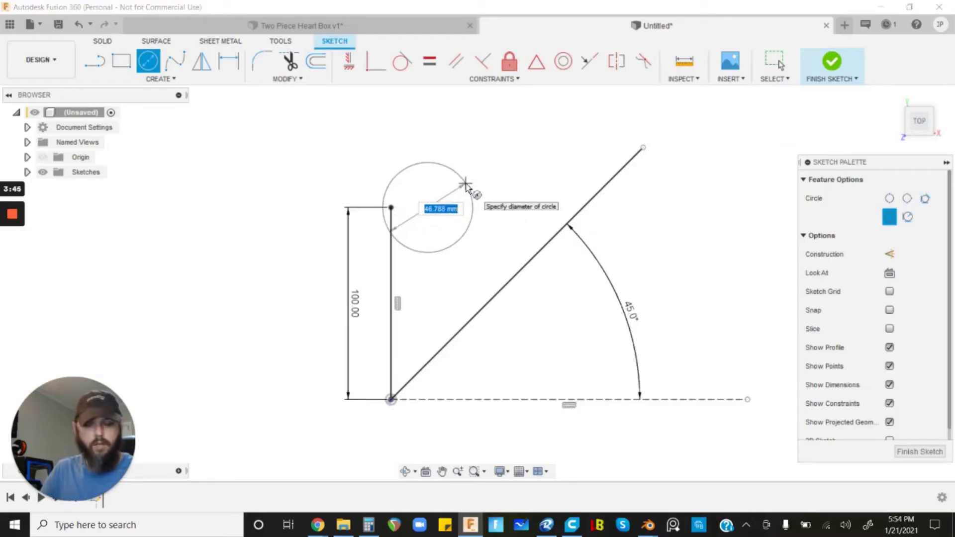
{"action": "type", "text": "100"}
{"action": "key", "text": "Return"}
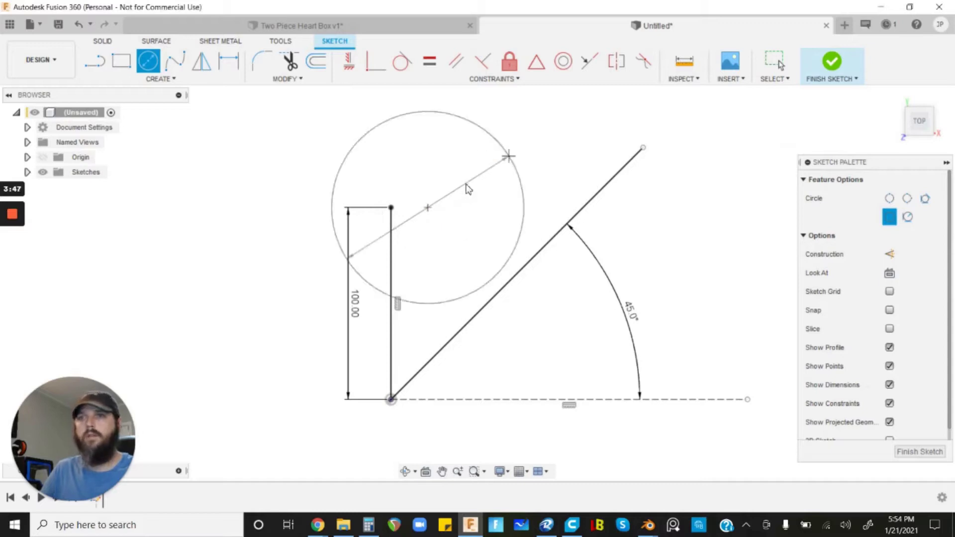
{"action": "left_click", "coordinate": [551, 146]}
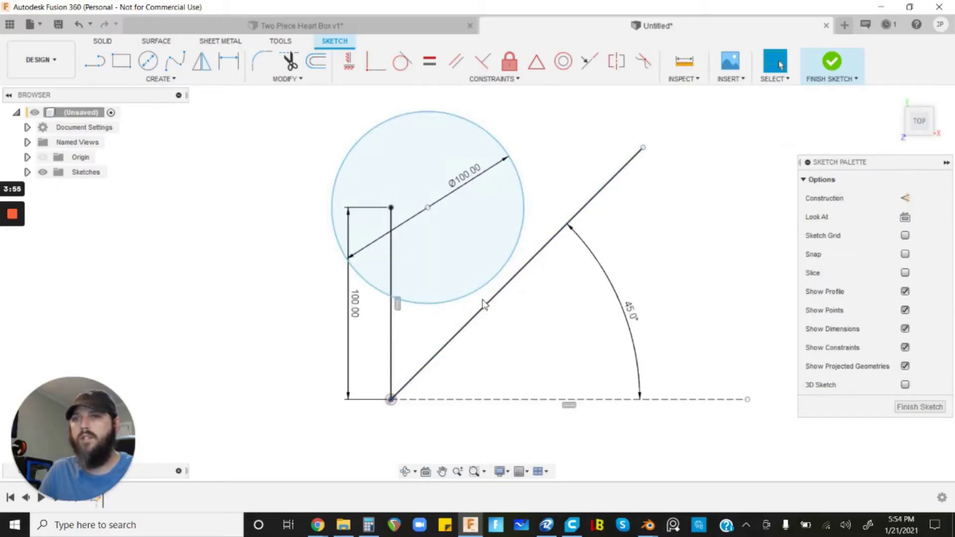
- Apply a Tangent constraint between the 100 mm circle and the 45-degree line
{"action": "left_click", "coordinate": [467, 117]}
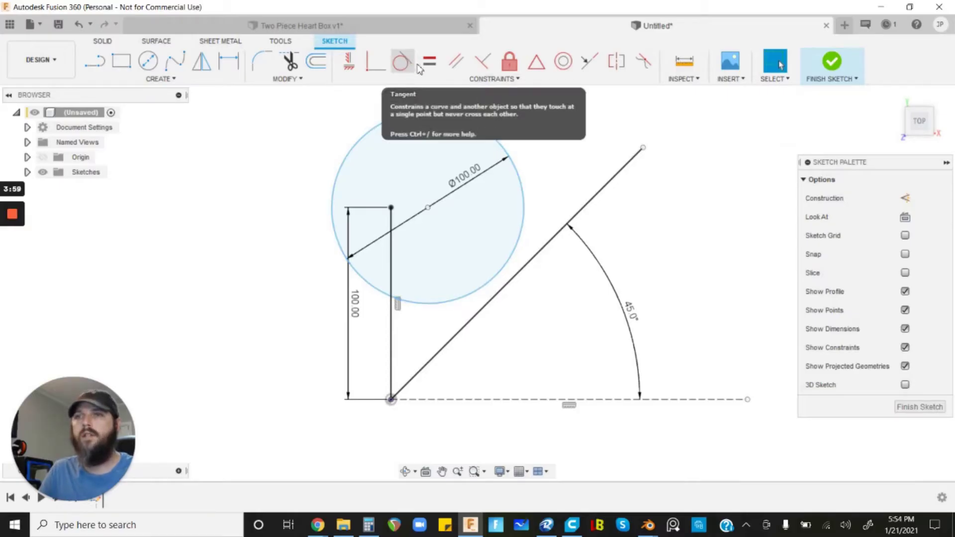
{"action": "left_click", "coordinate": [475, 84]}
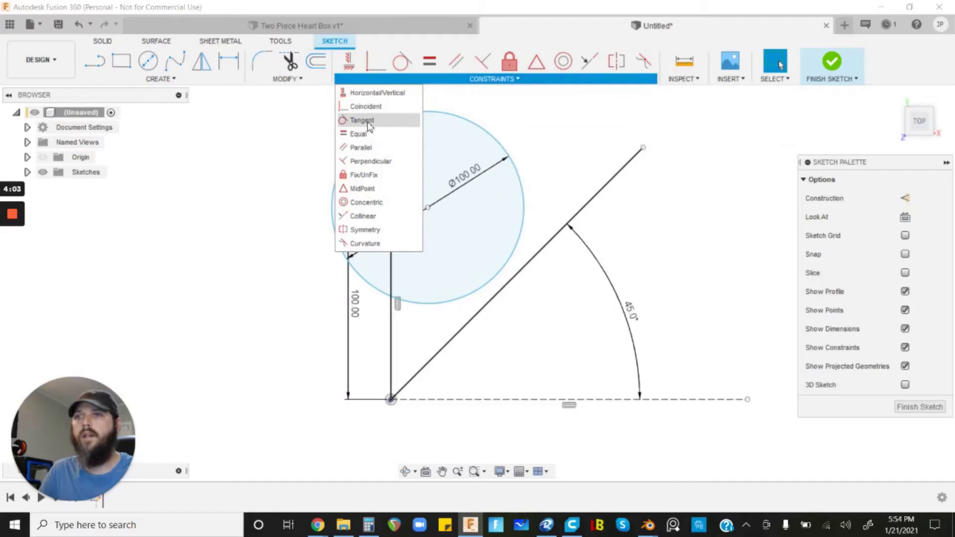
{"action": "left_click", "coordinate": [368, 122]}
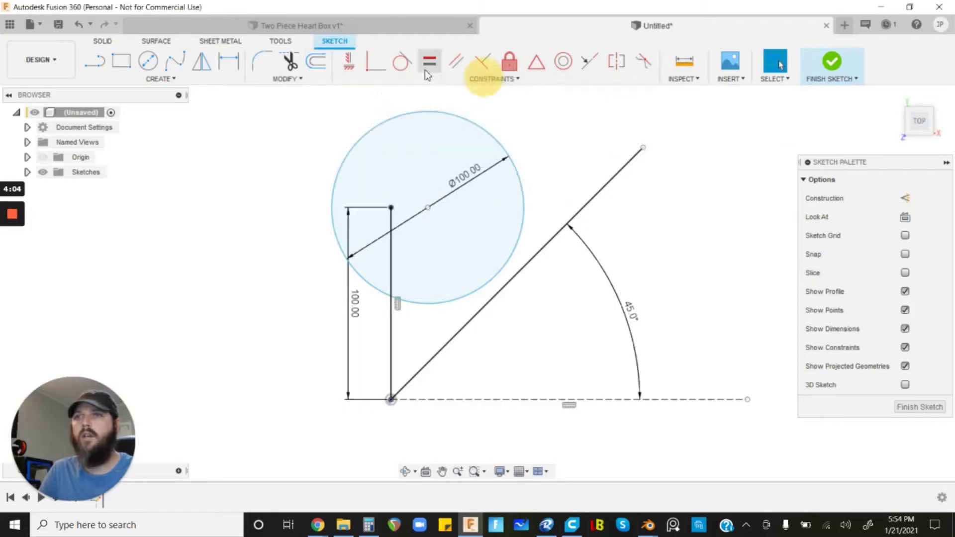
{"action": "left_click", "coordinate": [512, 160]}
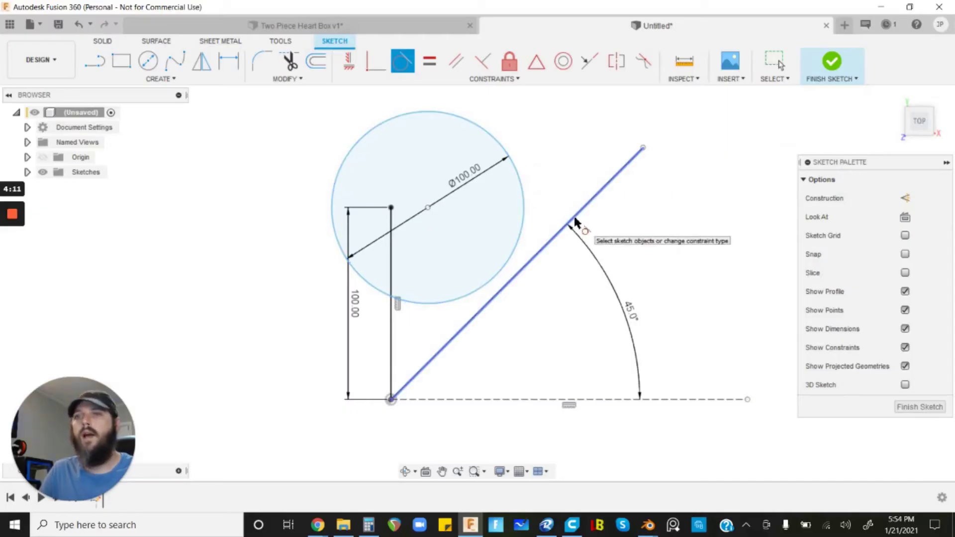
{"action": "left_click", "coordinate": [520, 176]}
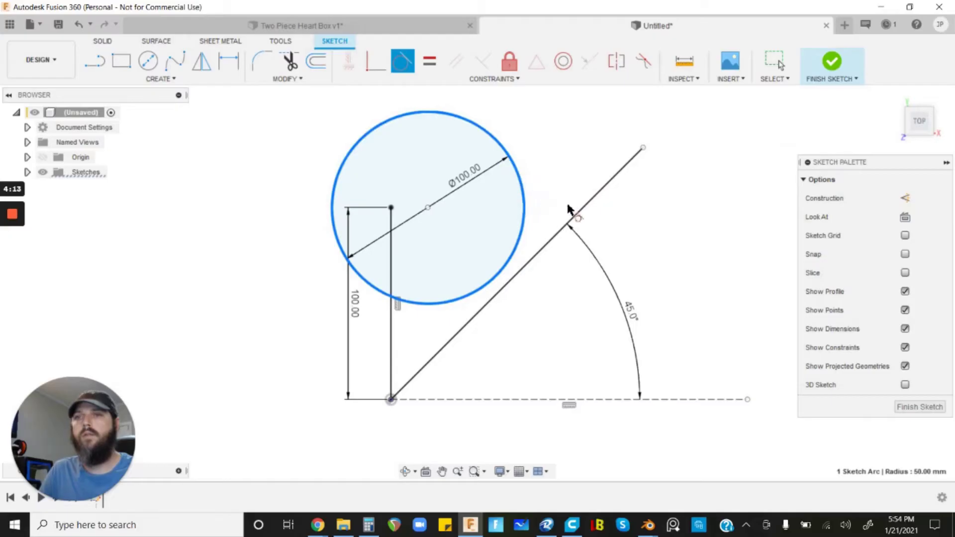
{"action": "left_click", "coordinate": [580, 214]}
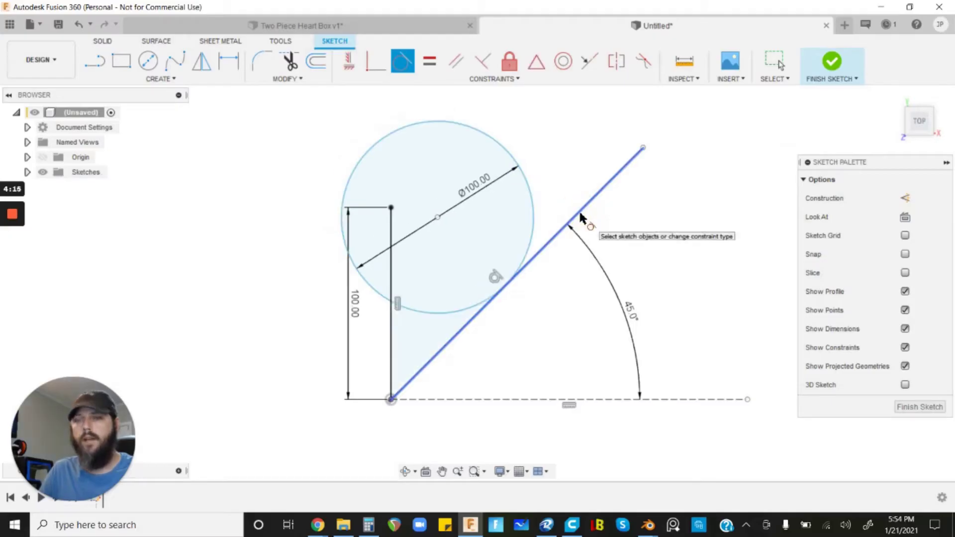
{"action": "key", "text": "Escape"}
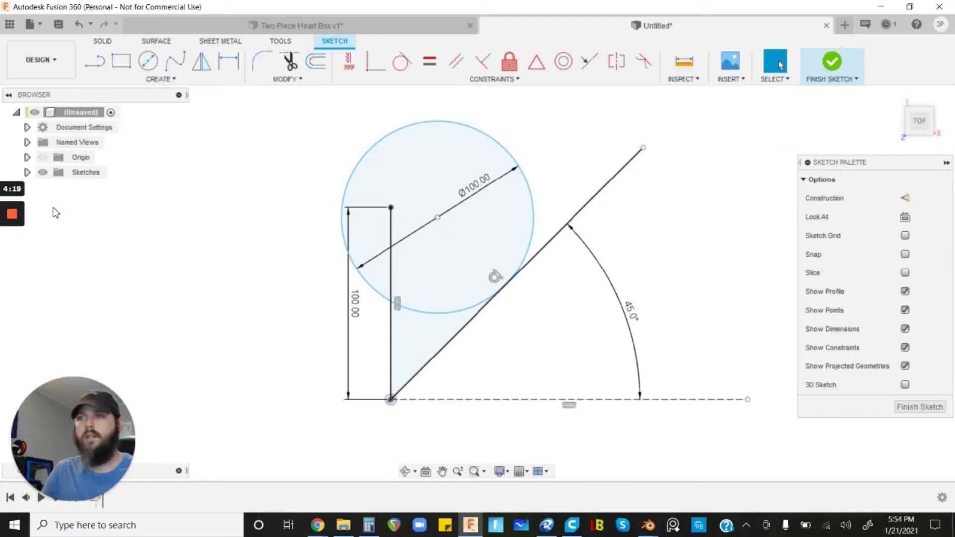
- Dimension the horizontal distance between the vertical line's upper endpoint and the circle's centre as 40 mm
{"action": "mouse_move", "coordinate": [20, 220]}
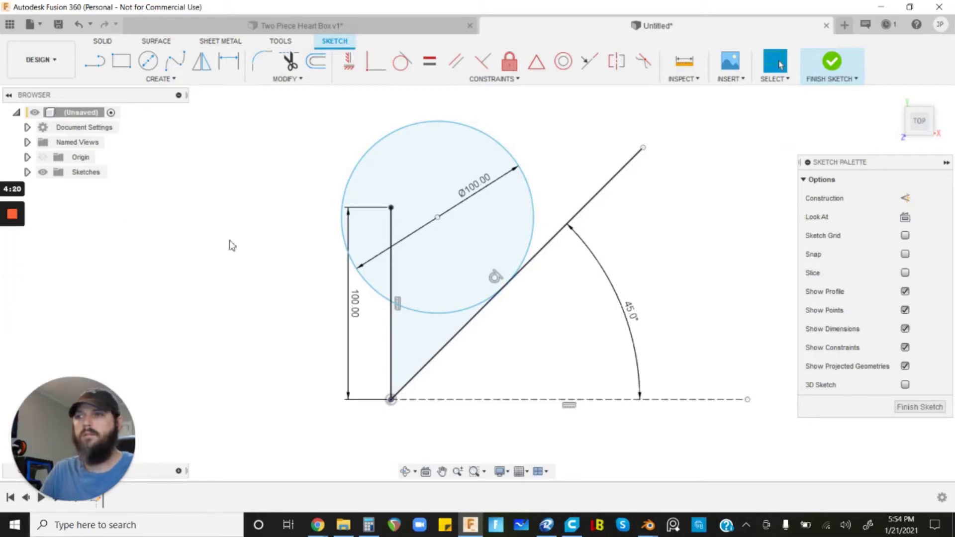
{"action": "left_click", "coordinate": [485, 172]}
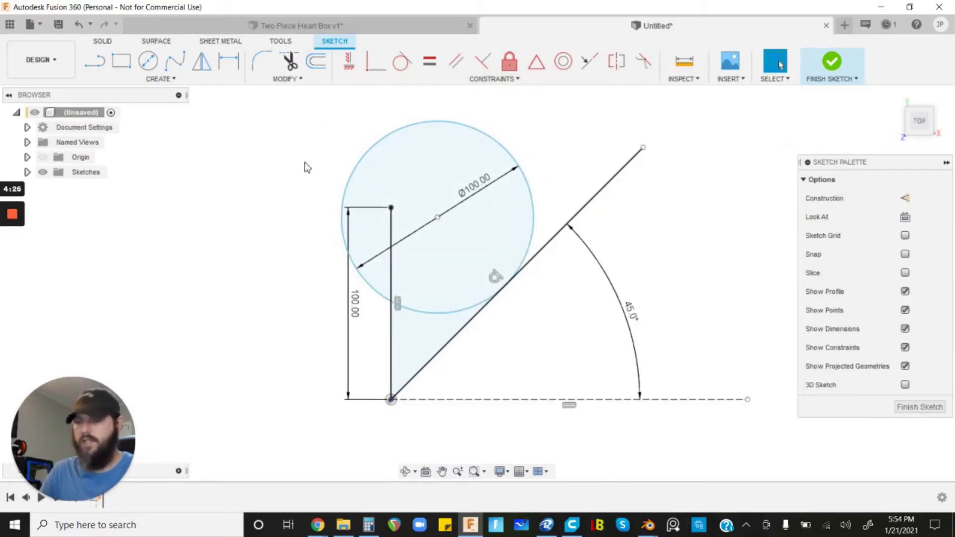
{"action": "key", "text": "d"}
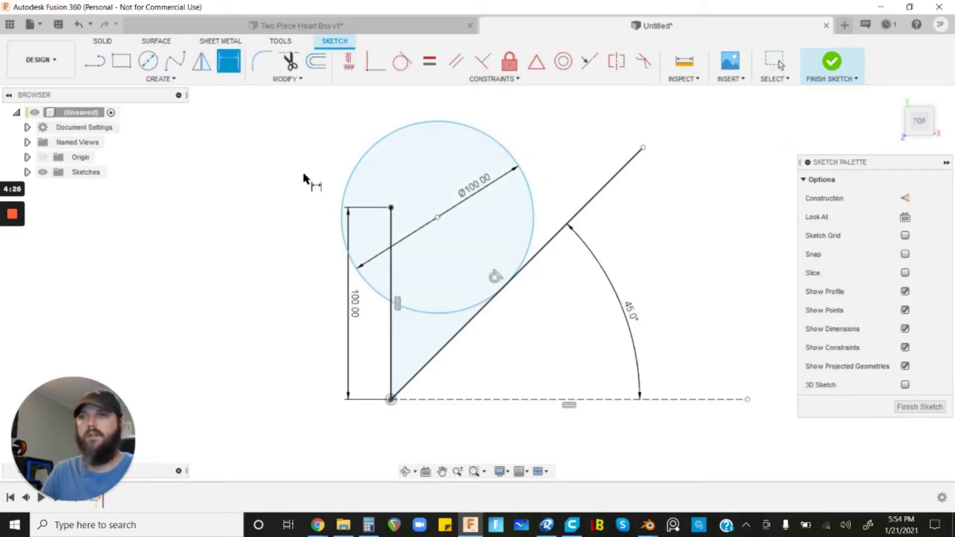
{"action": "left_click", "coordinate": [438, 218]}
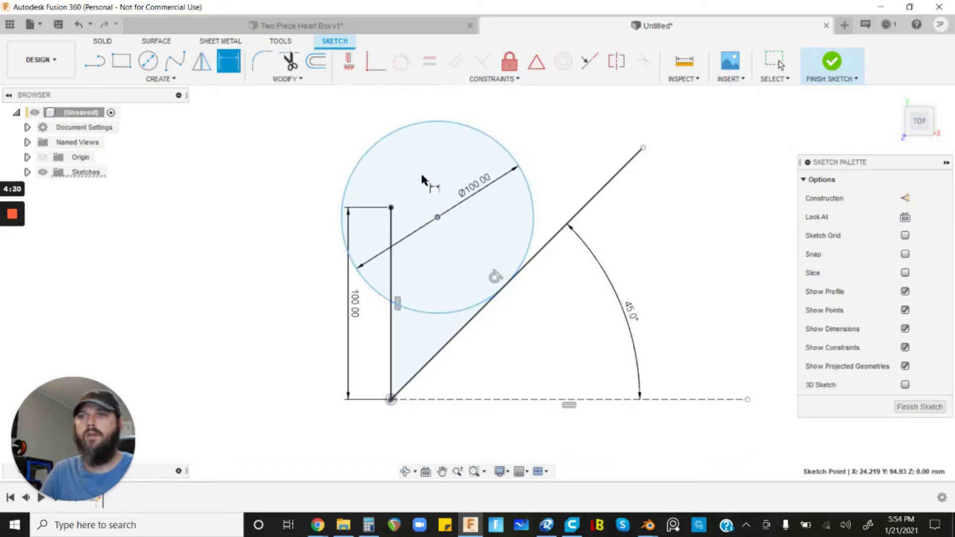
{"action": "left_click", "coordinate": [391, 208]}
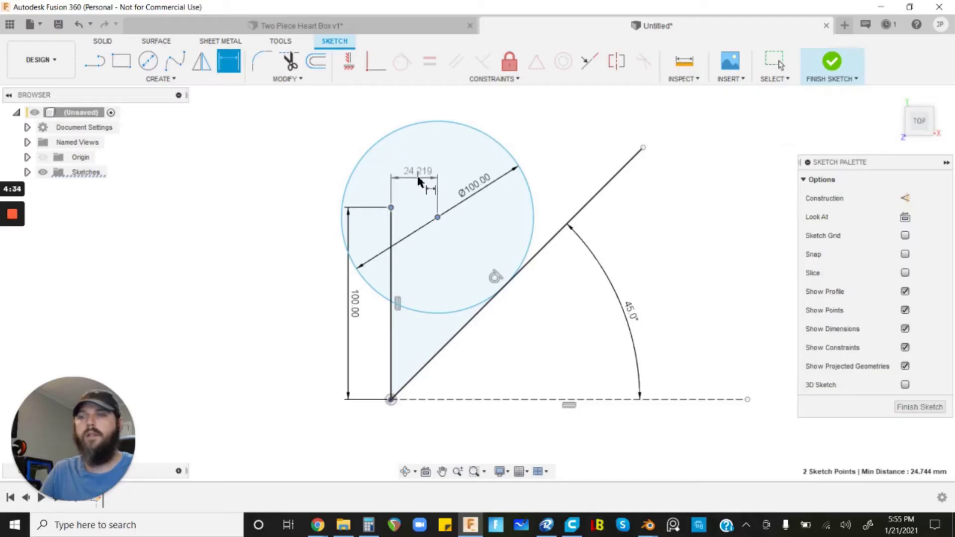
{"action": "left_click", "coordinate": [417, 174]}
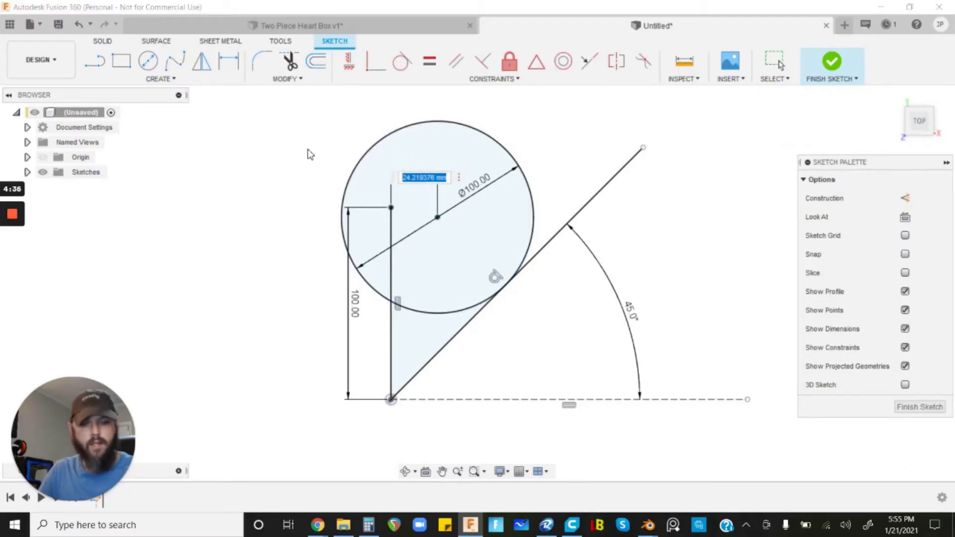
{"action": "type", "text": "40"}
{"action": "key", "text": "Return"}
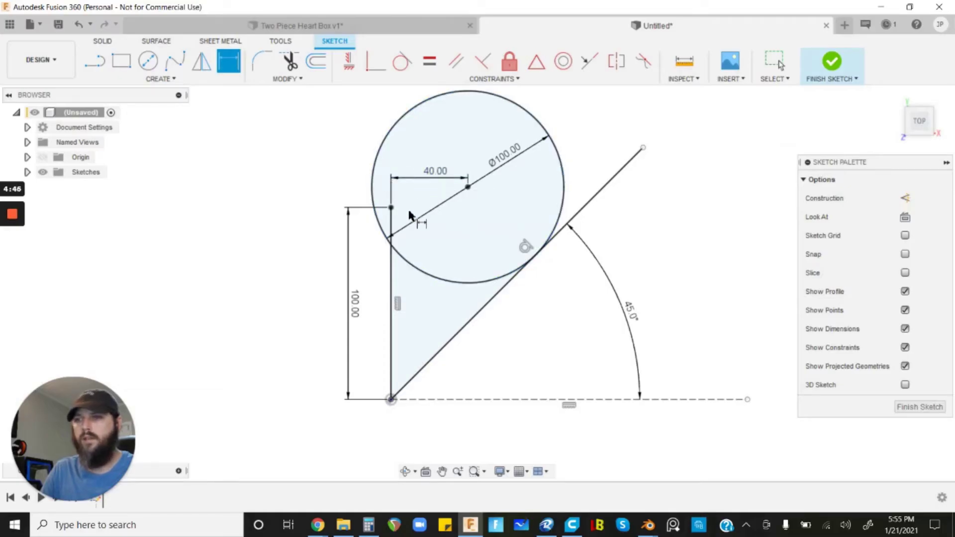
{"action": "key", "text": "Escape"}
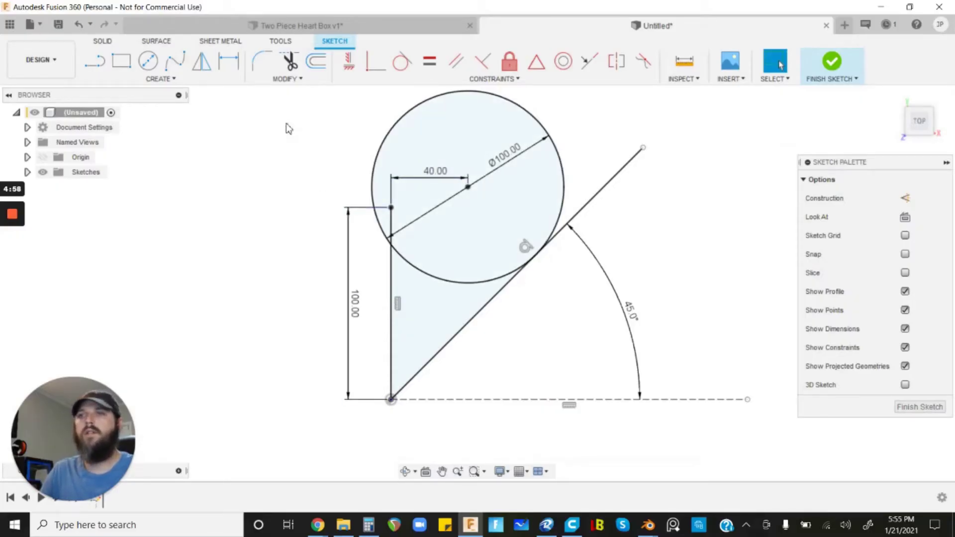
- Mirror the 100 mm circle and the 45-degree line about the vertical line
{"action": "left_click", "coordinate": [201, 65]}
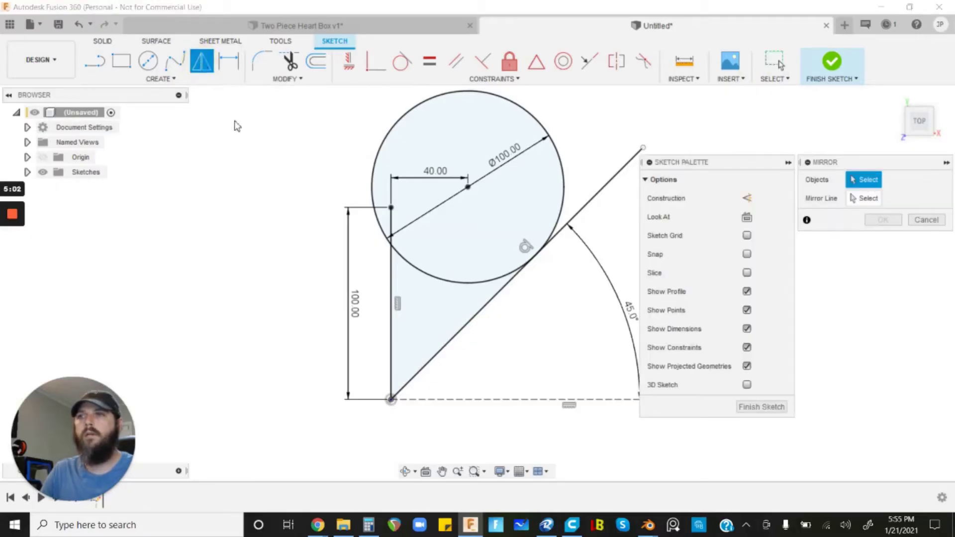
{"action": "left_click", "coordinate": [432, 98]}
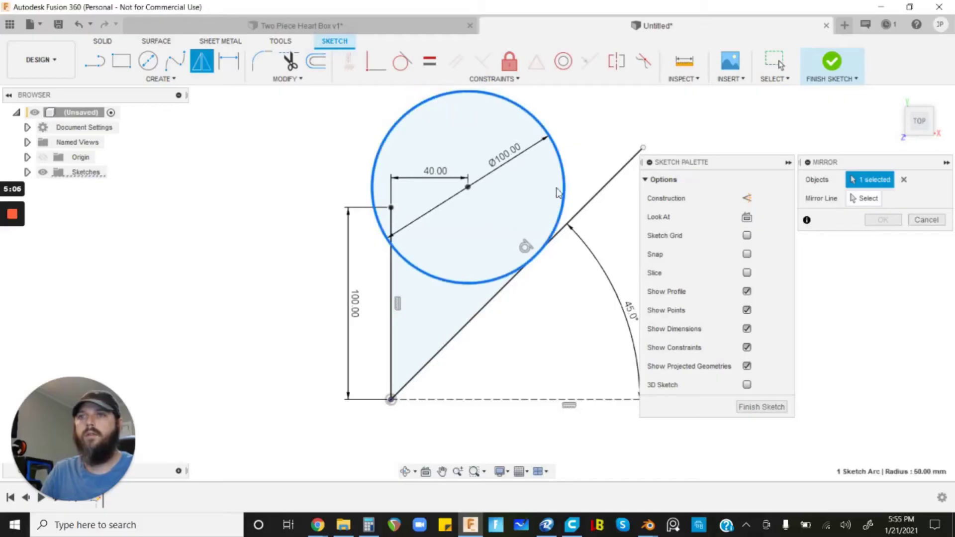
{"action": "left_click", "coordinate": [587, 204]}
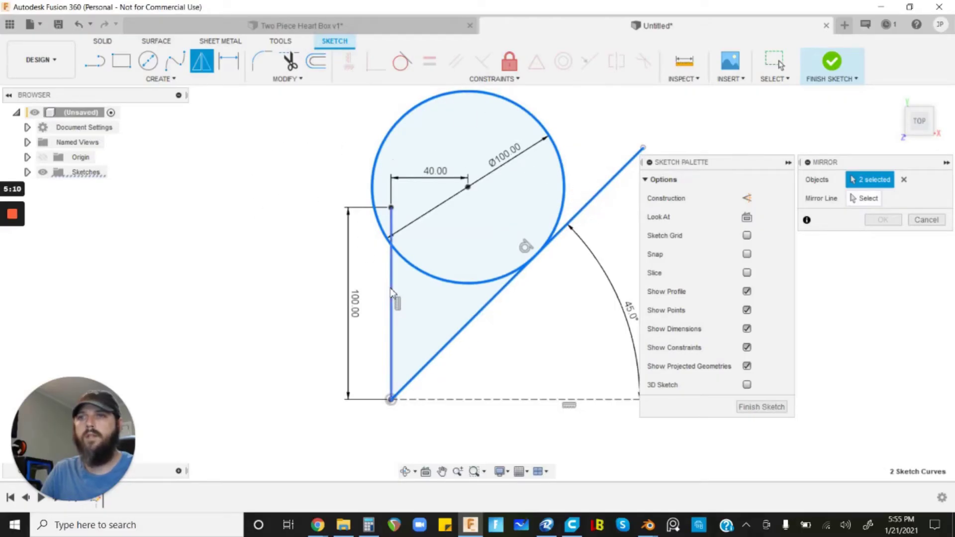
{"action": "left_click", "coordinate": [871, 203]}
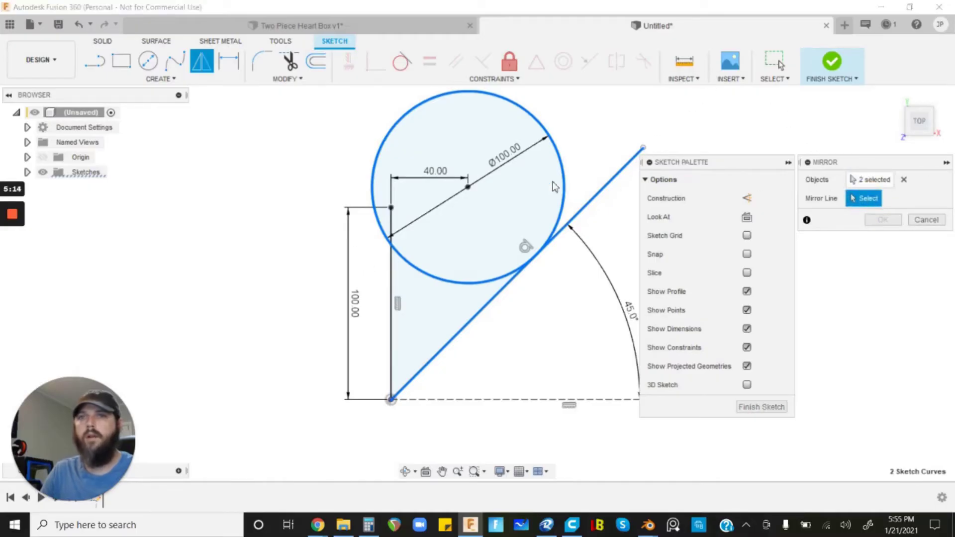
{"action": "left_click", "coordinate": [394, 287]}
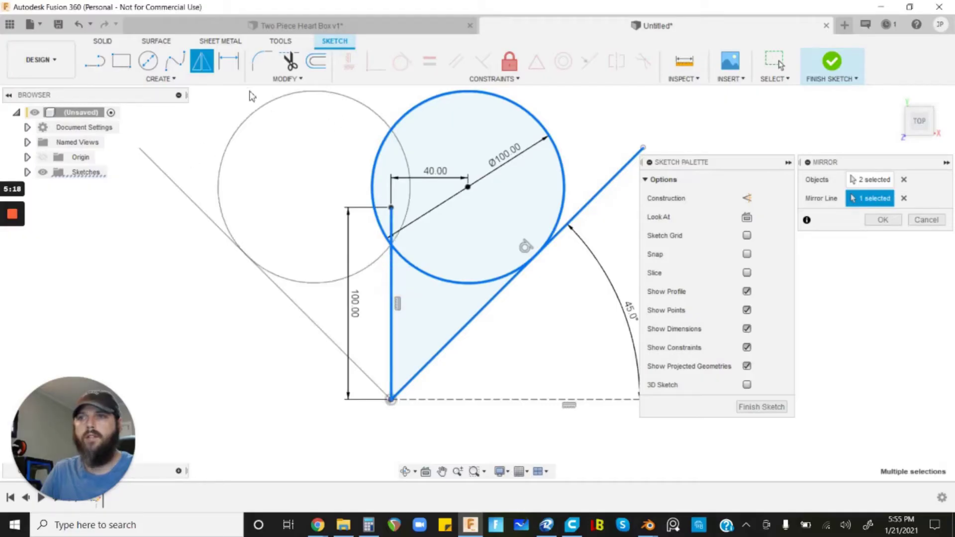
{"action": "left_click", "coordinate": [883, 220]}
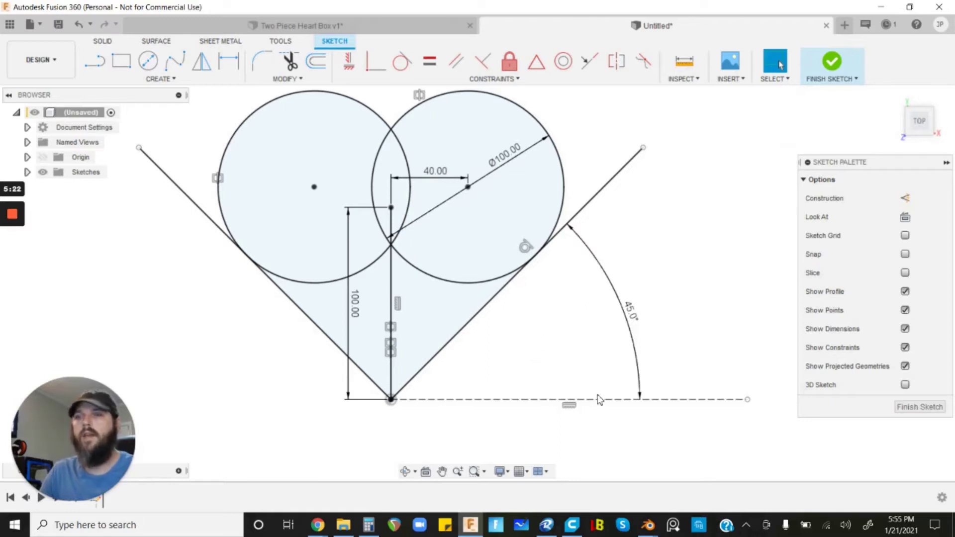
- Trim the ends of both slanted lines that extend beyond their tangent points with the circles
{"action": "scroll", "coordinate": [599, 399], "scroll_direction": "down", "scroll_amount": 1}
{"action": "scroll", "coordinate": [569, 375], "scroll_direction": "up", "scroll_amount": 1}
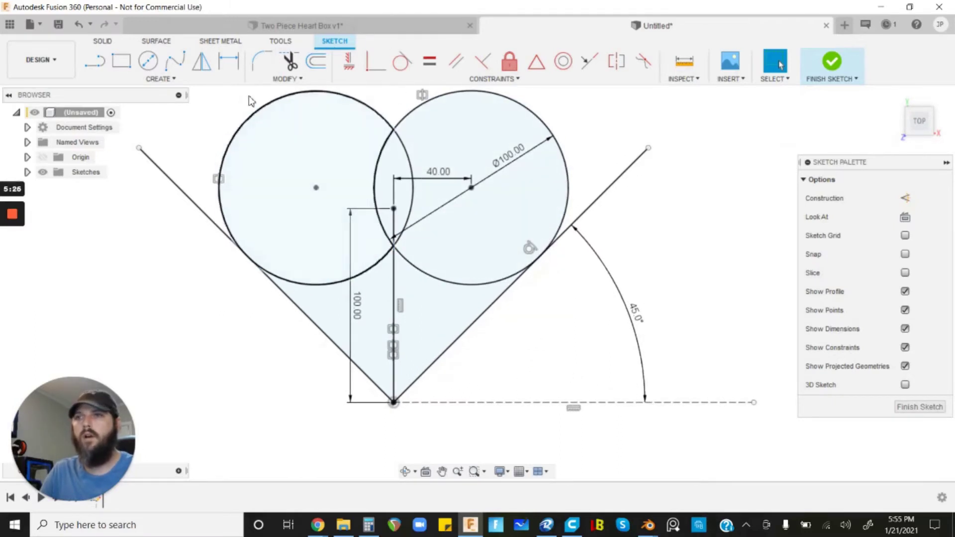
{"action": "left_click", "coordinate": [289, 62]}
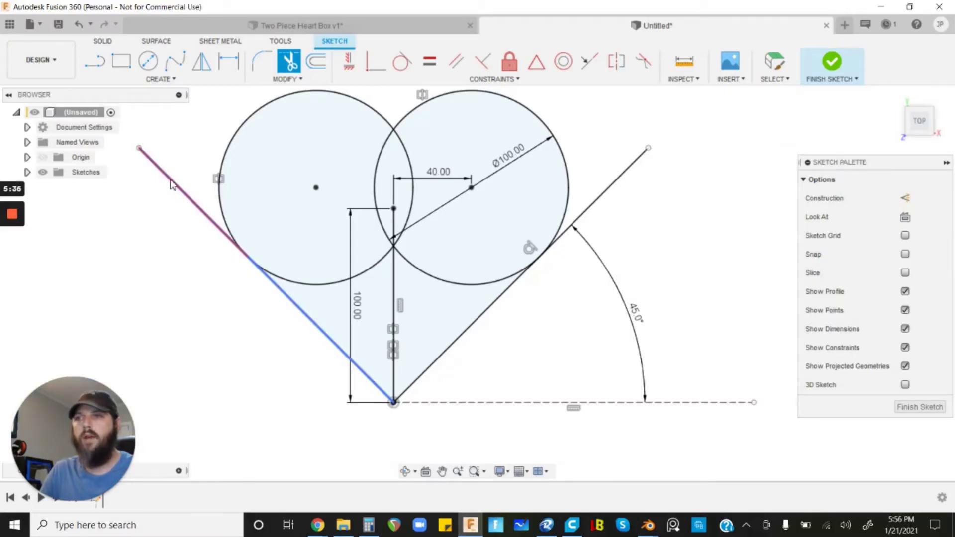
{"action": "left_click", "coordinate": [171, 185]}
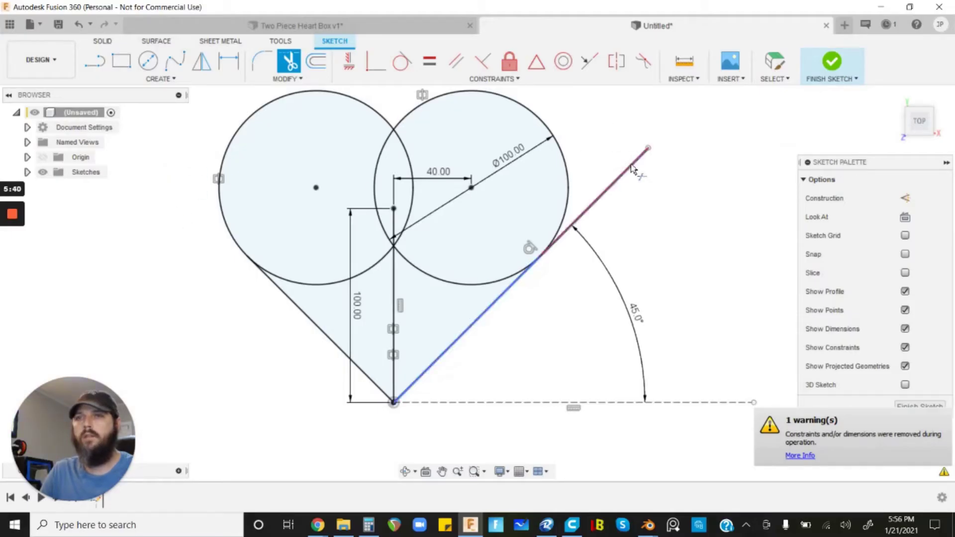
{"action": "left_click", "coordinate": [612, 134]}
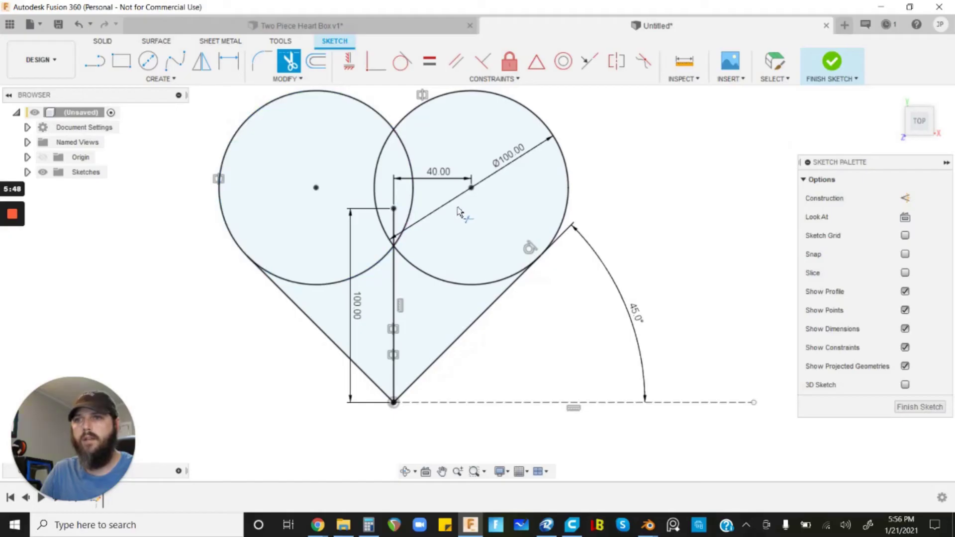
- Trim the circles' inner arcs and the vertical centre line to leave only the heart outline, and finish the sketch
{"action": "left_click", "coordinate": [413, 203]}
{"action": "left_click", "coordinate": [392, 223]}
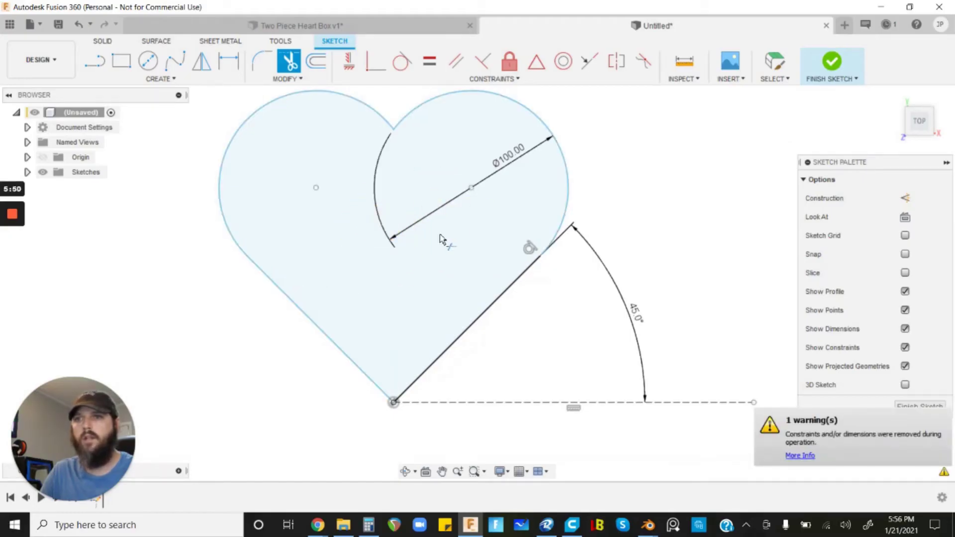
{"action": "scroll", "coordinate": [492, 214], "scroll_direction": "down", "scroll_amount": 1}
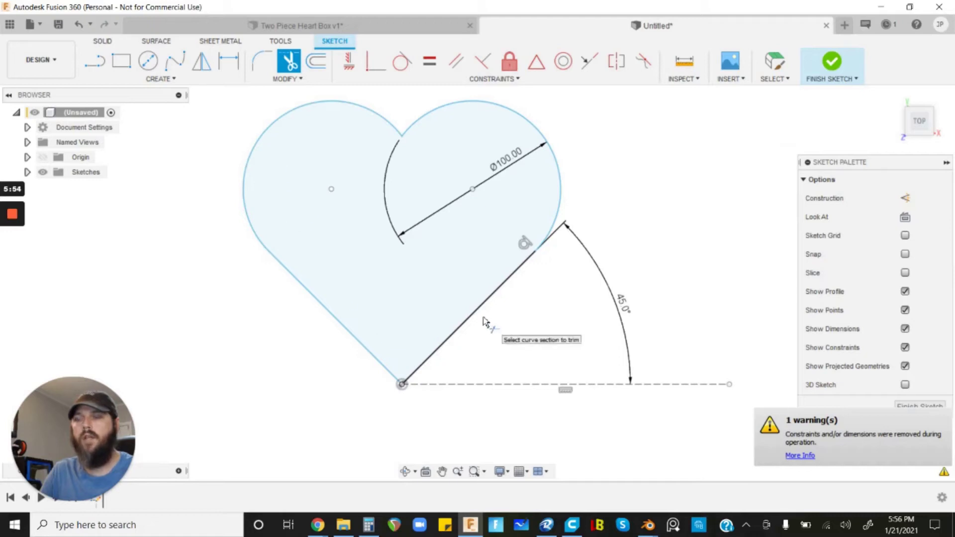
{"action": "key", "text": "Escape"}
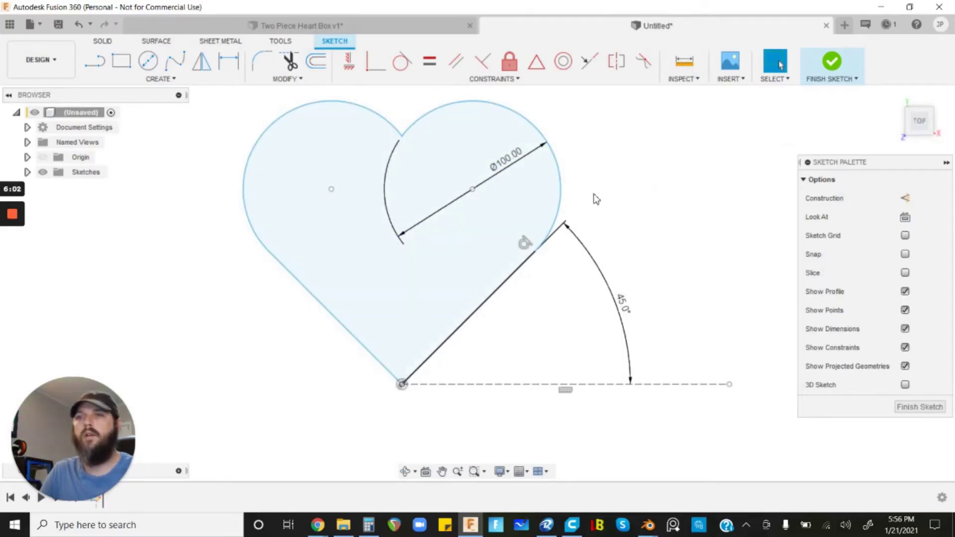
{"action": "left_click", "coordinate": [832, 62]}
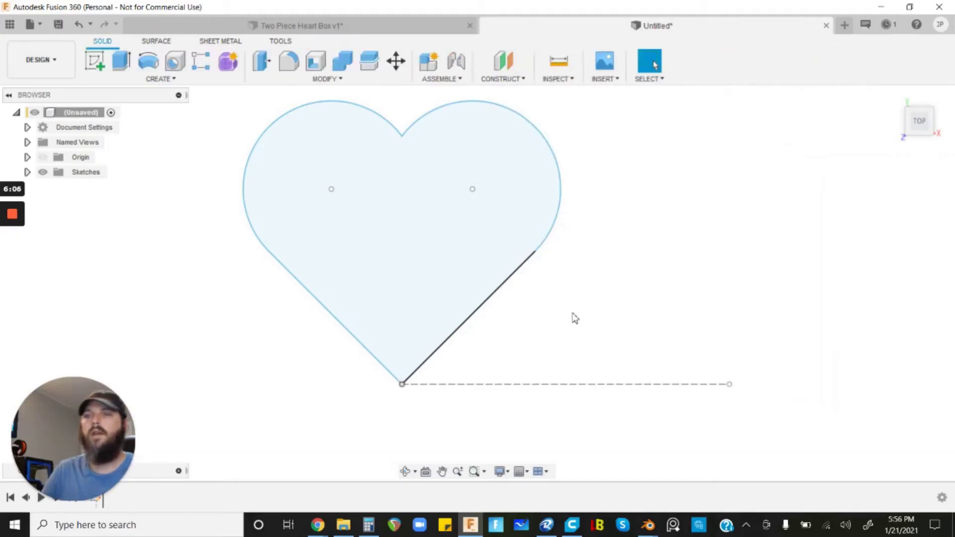
- Add a user parameter named Height in mm with the expression 60
{"action": "middle_click_drag", "start_coordinate": [539, 298], "coordinate": [512, 310]}
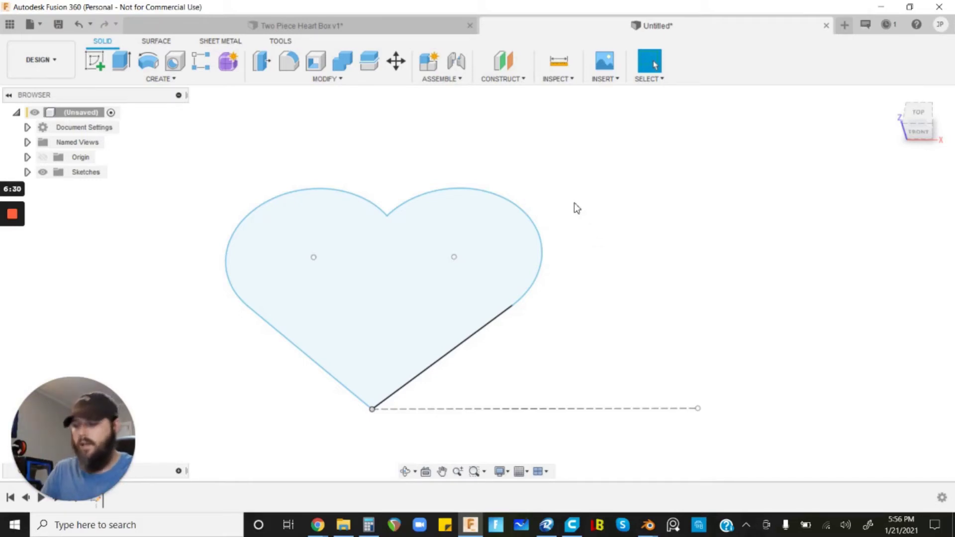
{"action": "left_click", "coordinate": [334, 82]}
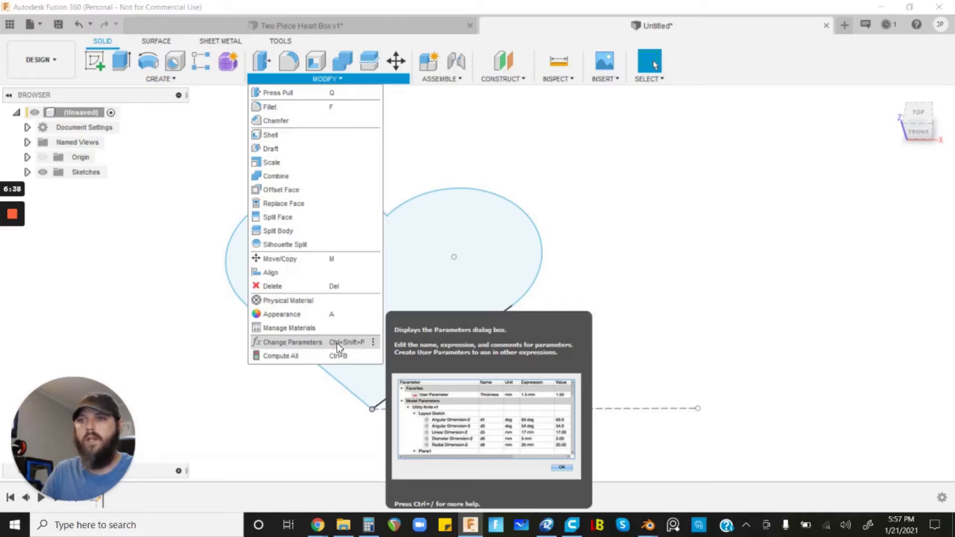
{"action": "left_click", "coordinate": [587, 170]}
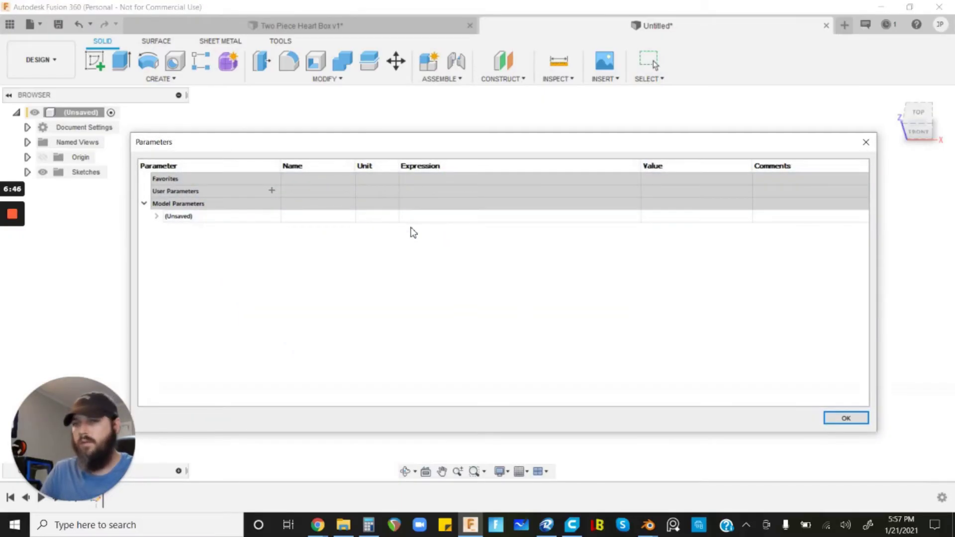
{"action": "left_click", "coordinate": [271, 190]}
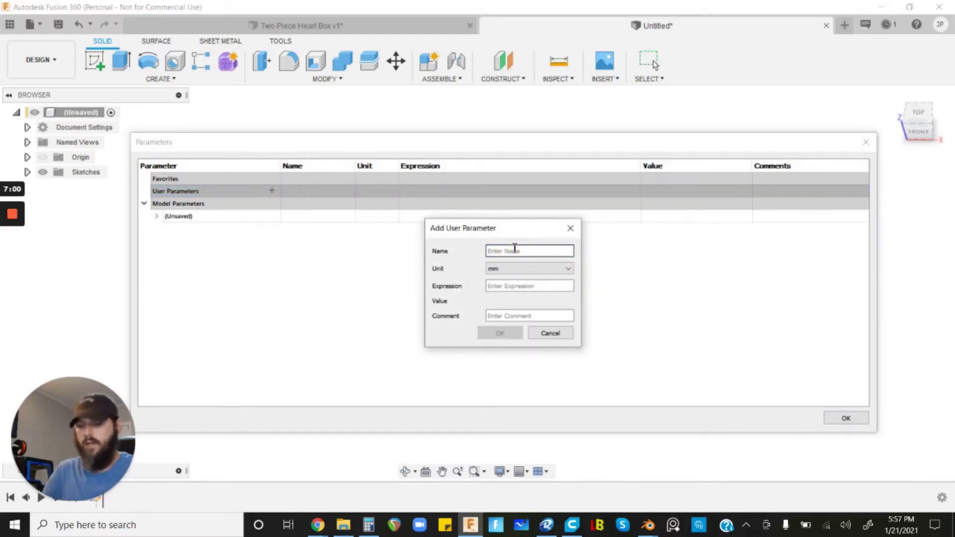
{"action": "type", "text": "Height"}
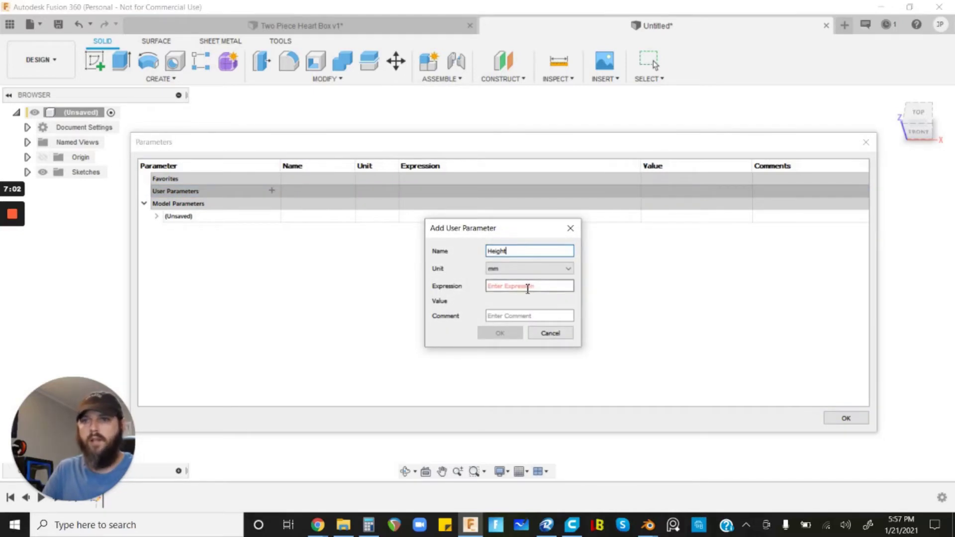
{"action": "left_click", "coordinate": [522, 287]}
{"action": "type", "text": "60"}
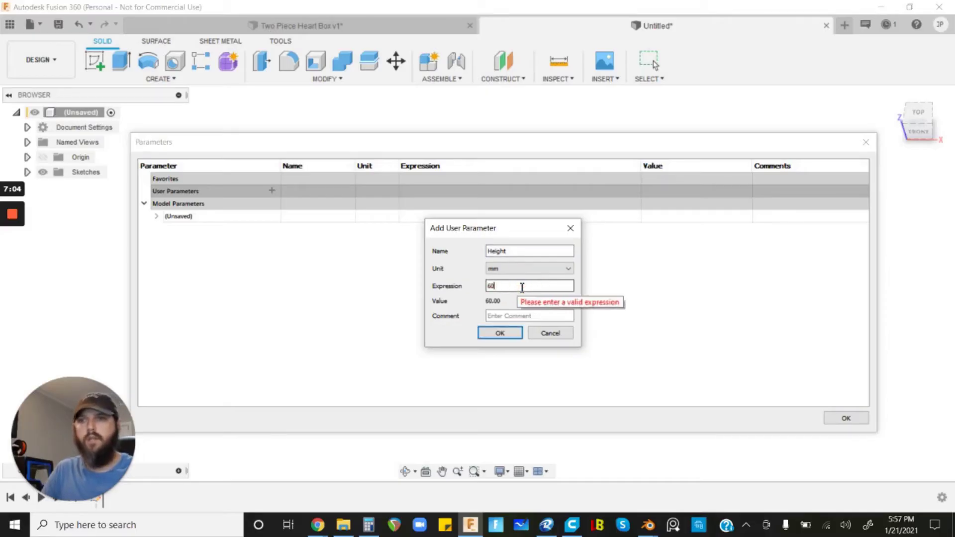
{"action": "left_click", "coordinate": [500, 334]}
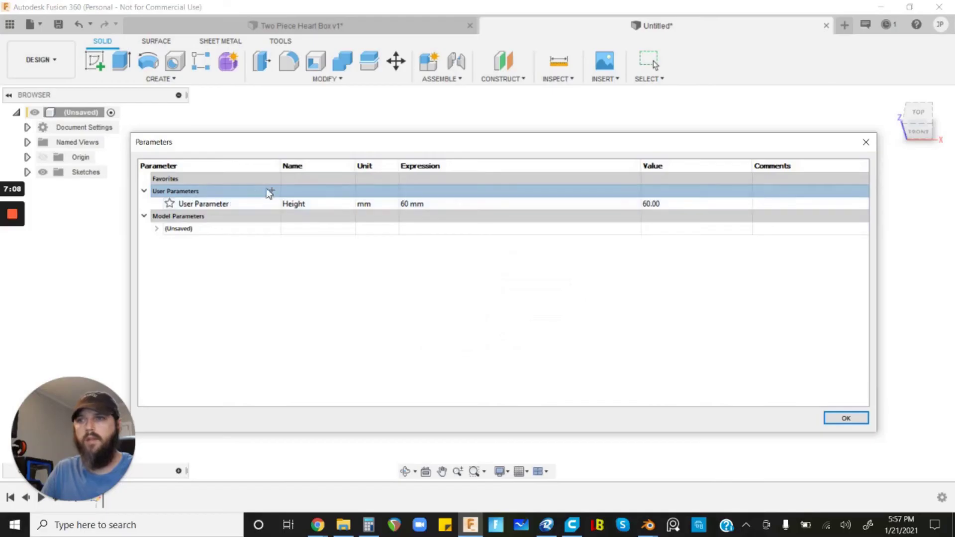
- Add a user parameter named WallThickness in mm with the expression 3
{"action": "left_click", "coordinate": [272, 191]}
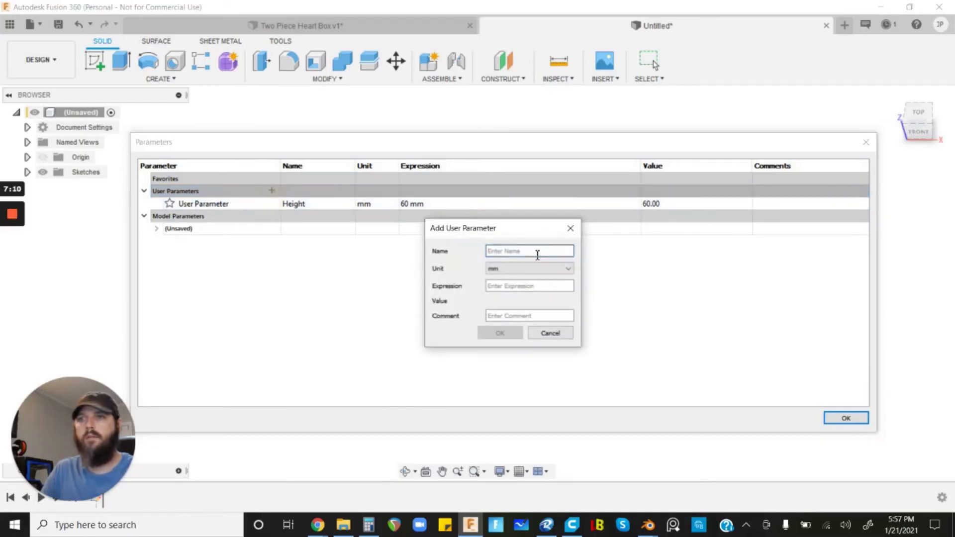
{"action": "type", "text": "WallT"}
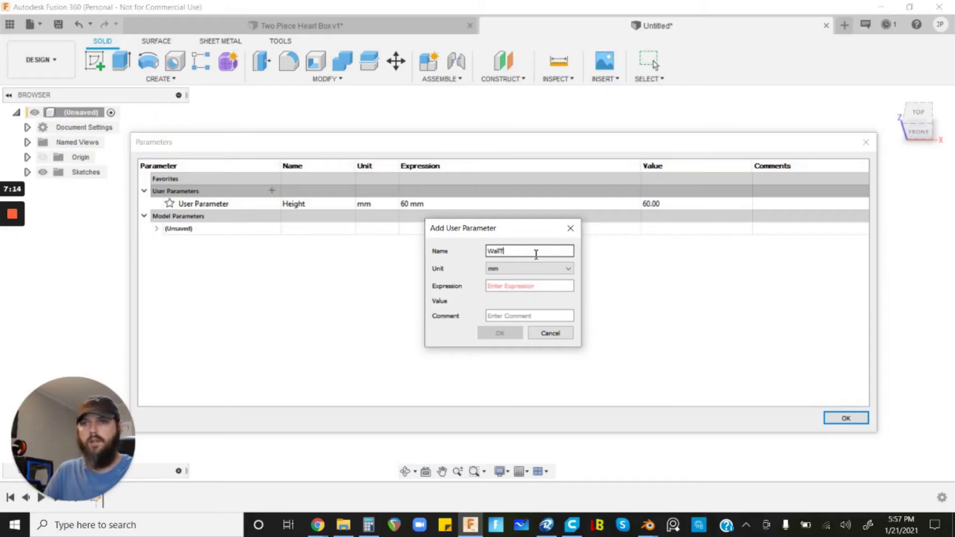
{"action": "type", "text": "hickness"}
{"action": "left_click", "coordinate": [532, 284]}
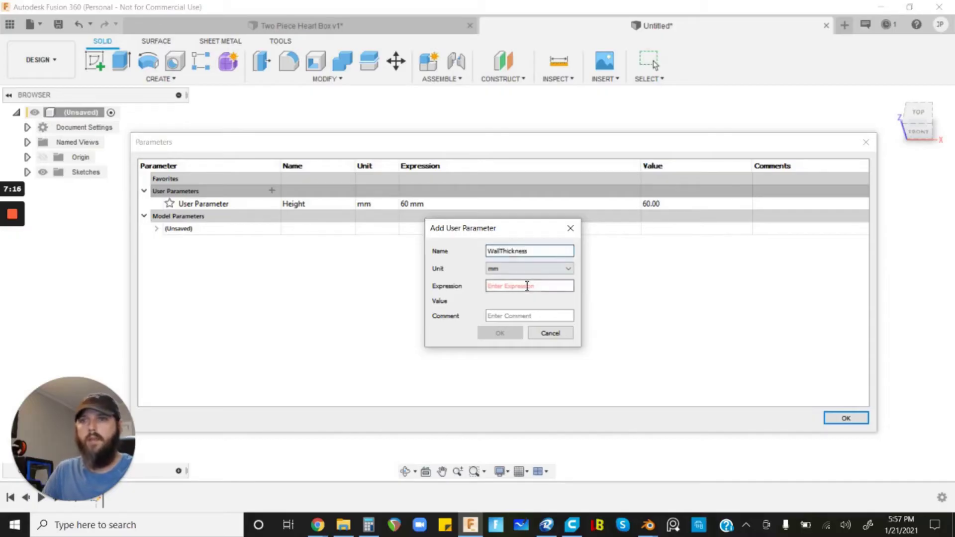
{"action": "type", "text": "3"}
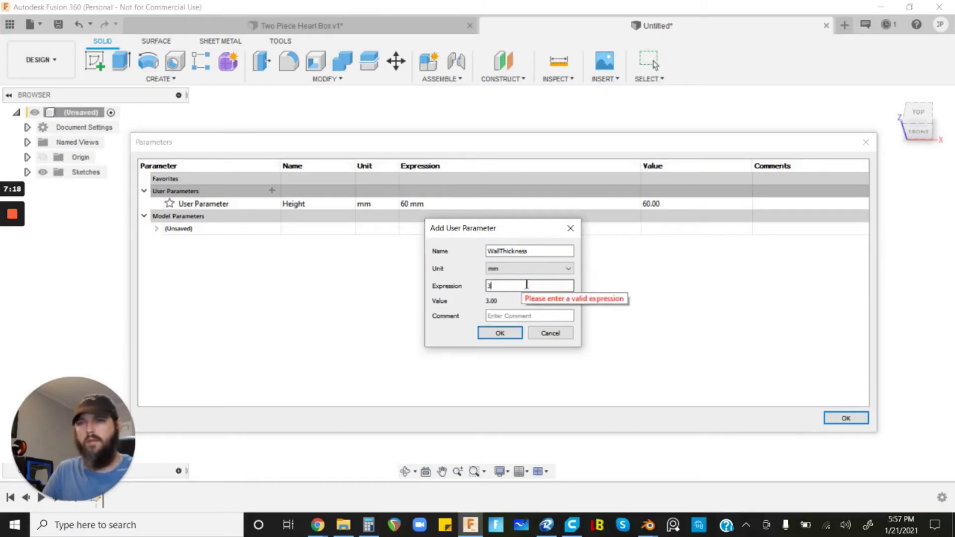
{"action": "left_click", "coordinate": [515, 333]}
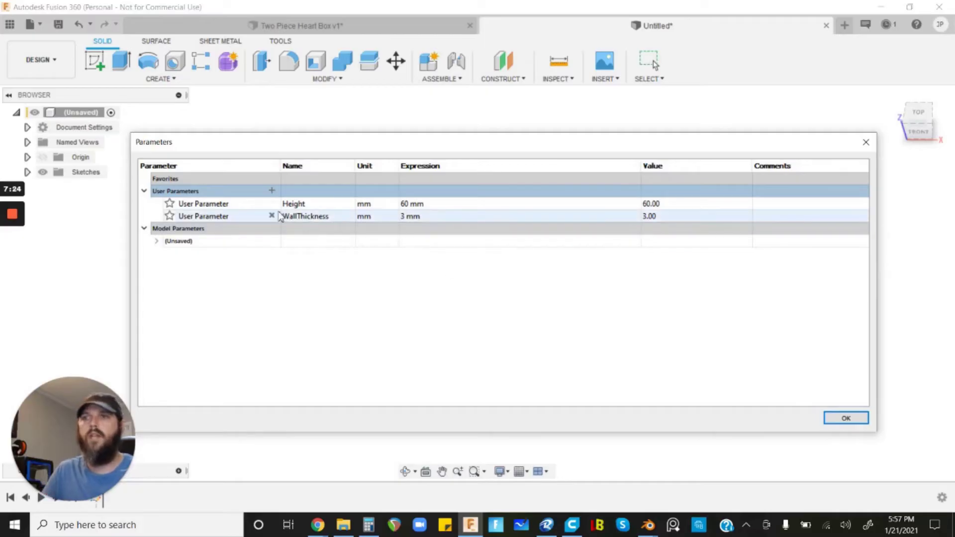
- Add a user parameter named Clearance in mm with the expression 1 and close the parameter list
{"action": "left_click", "coordinate": [272, 191]}
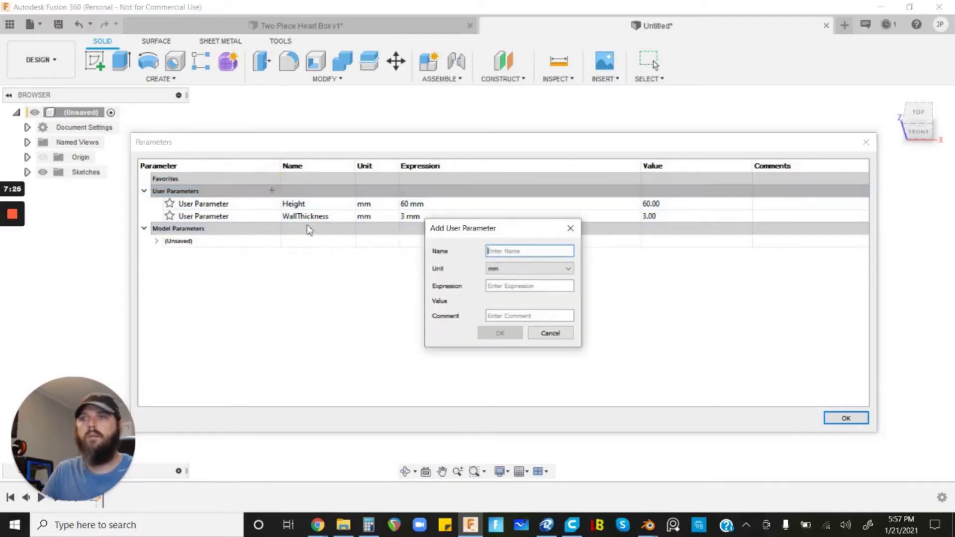
{"action": "type", "text": "ce"}
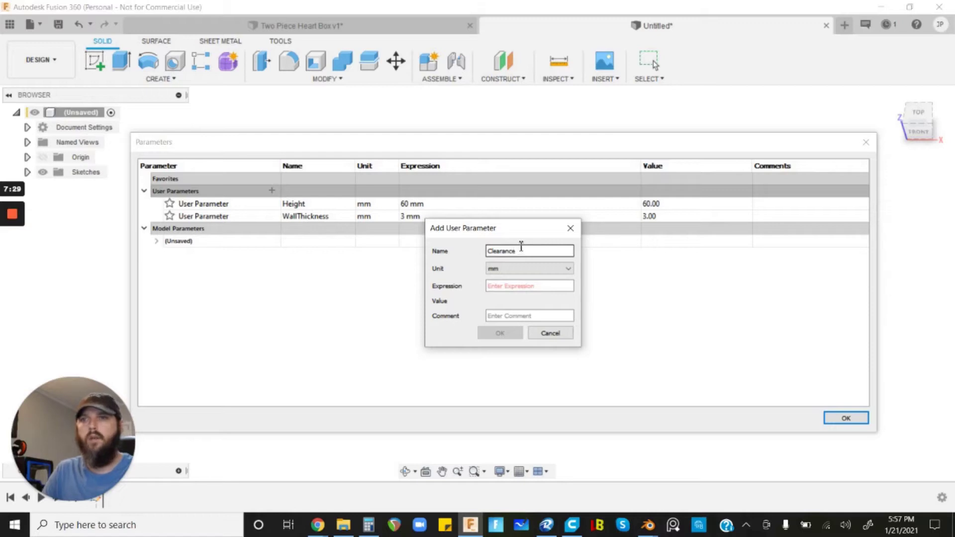
{"action": "left_click", "coordinate": [528, 286]}
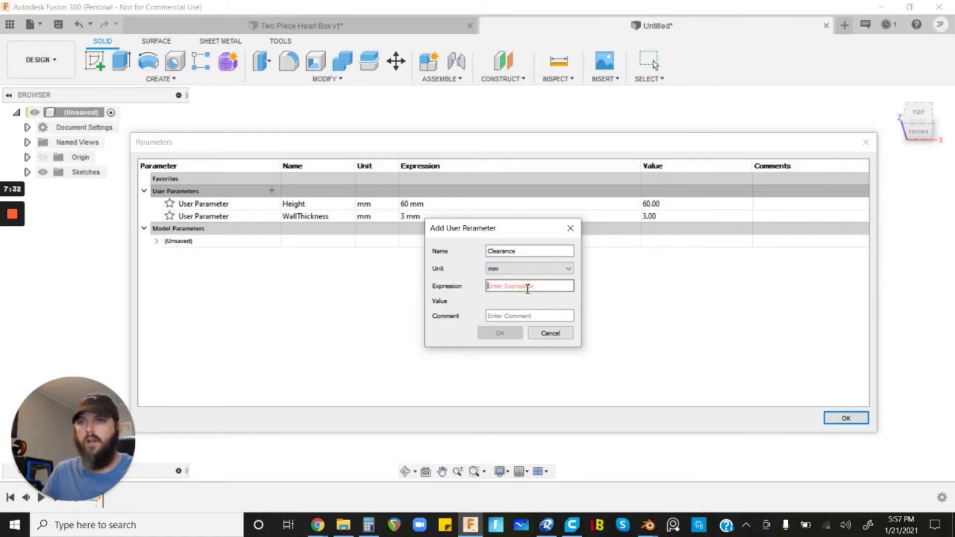
{"action": "type", "text": "1"}
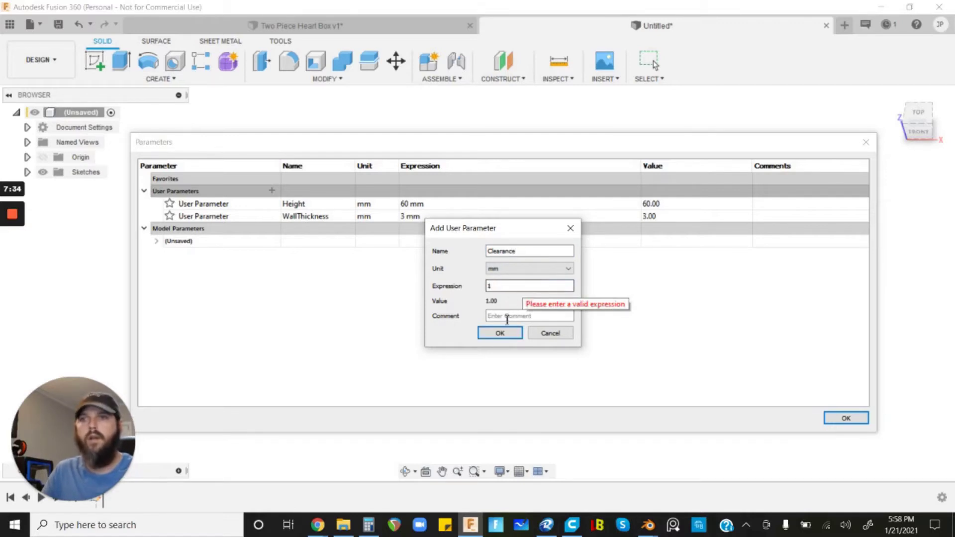
{"action": "left_click", "coordinate": [501, 334]}
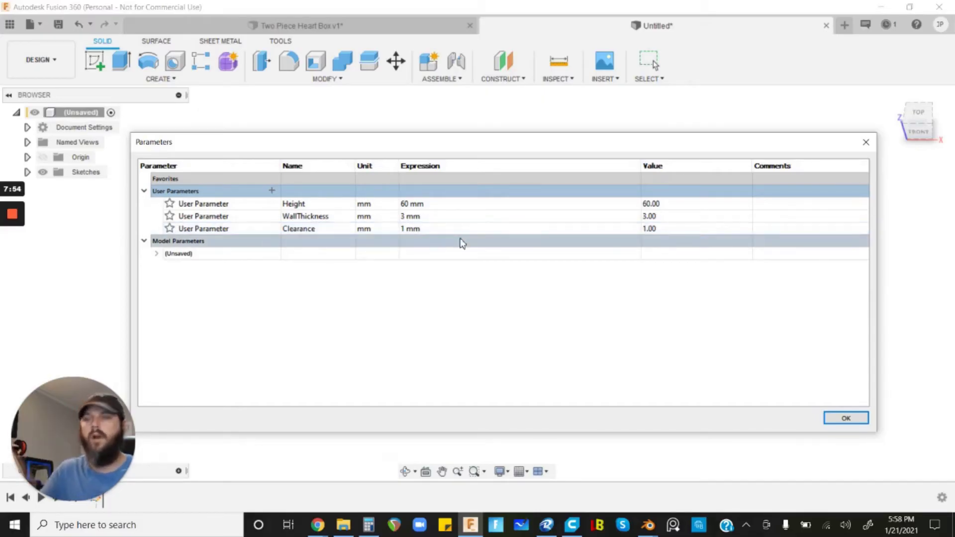
{"action": "left_click", "coordinate": [850, 421]}
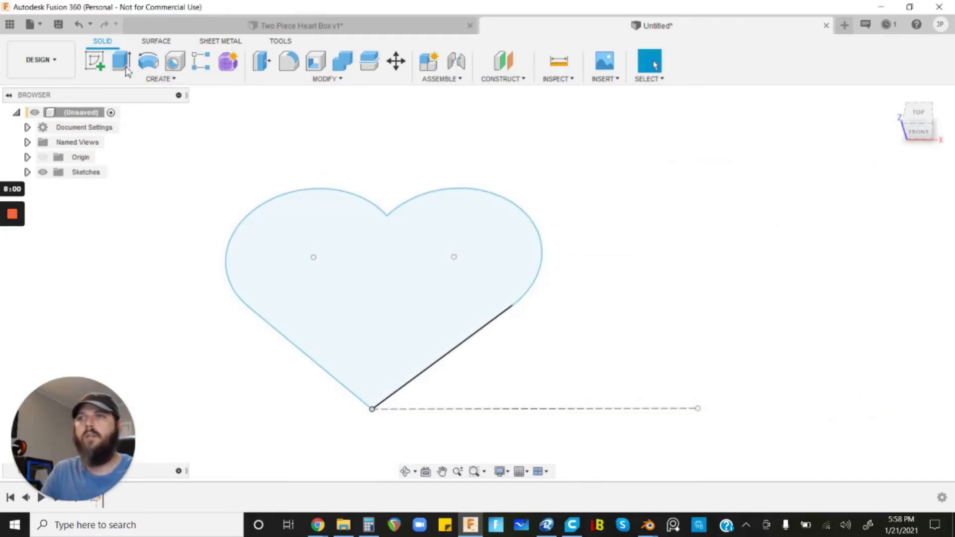
- Extrude the heart profile by the Height parameter as a new component
{"action": "left_click", "coordinate": [121, 63]}
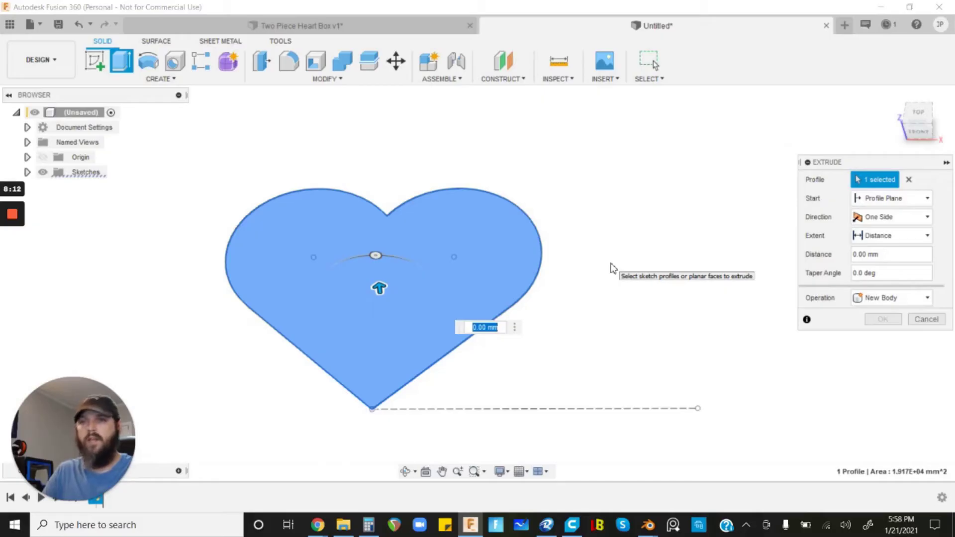
{"action": "type", "text": "Height"}
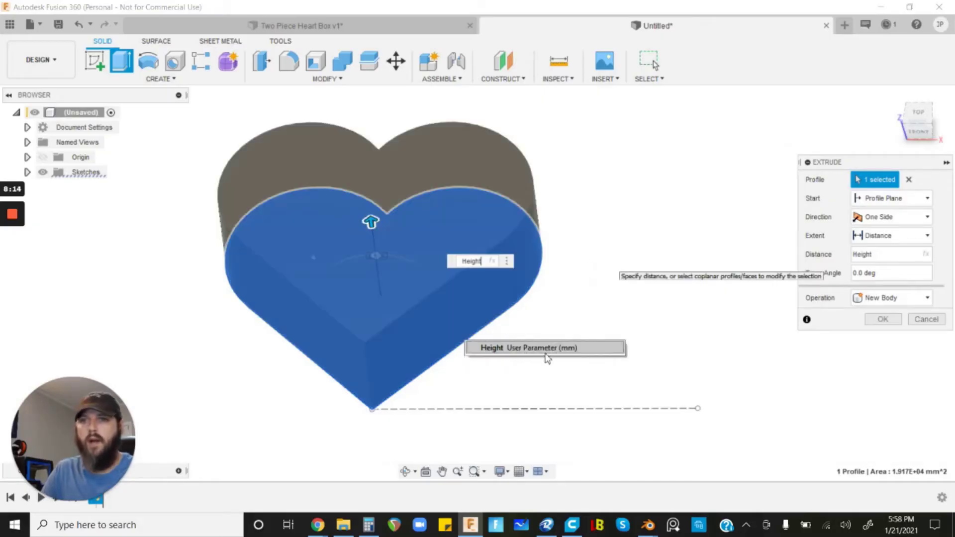
{"action": "left_click", "coordinate": [537, 350]}
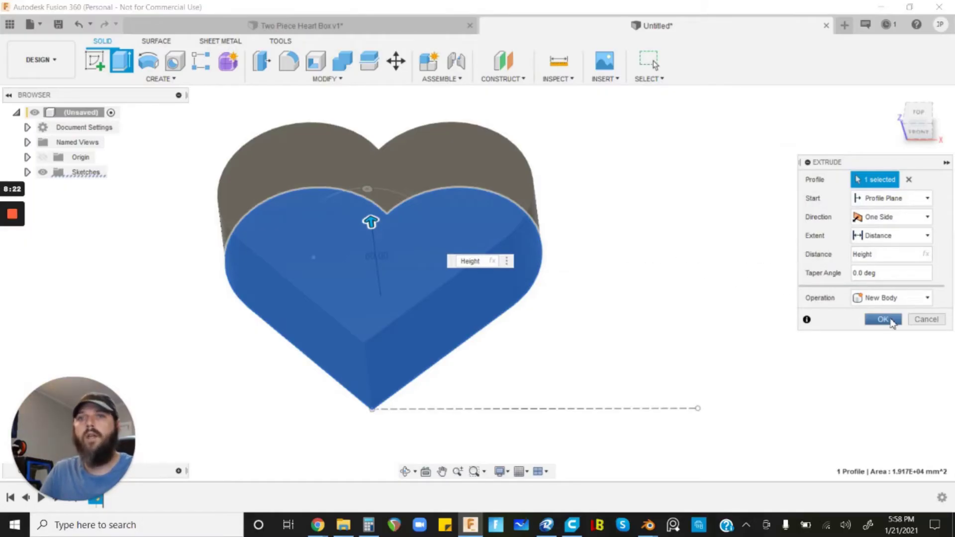
{"action": "left_click", "coordinate": [884, 297]}
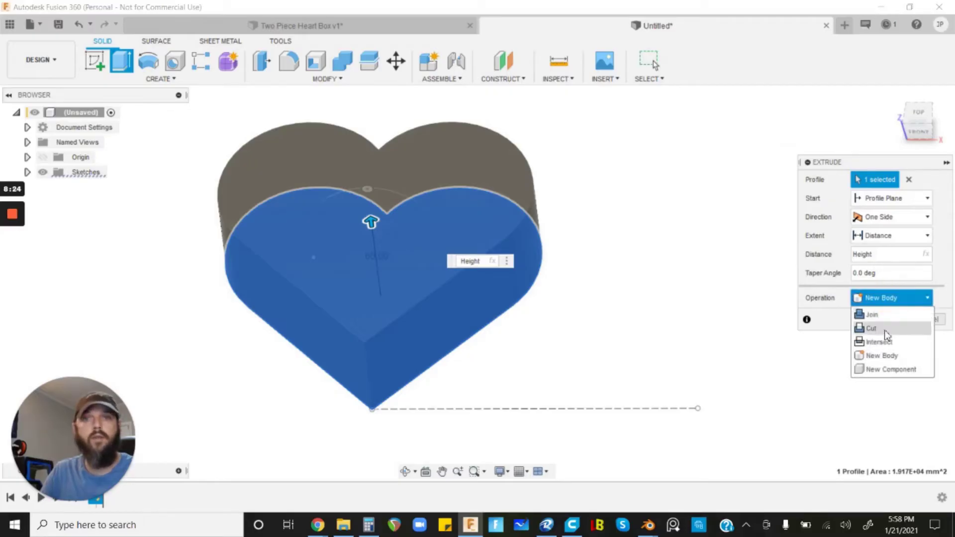
{"action": "left_click", "coordinate": [884, 369]}
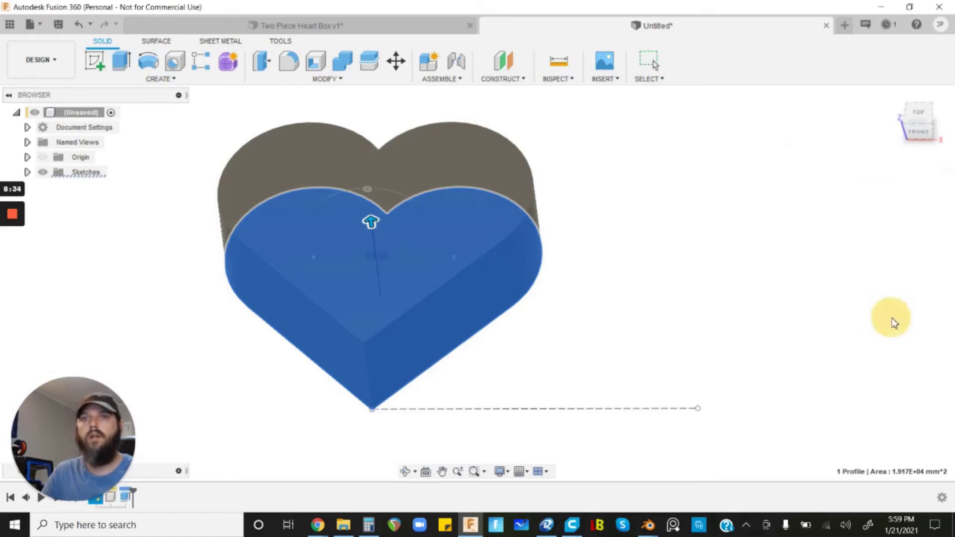
{"action": "left_click", "coordinate": [894, 318]}
{"action": "scroll", "coordinate": [781, 346], "scroll_direction": "down", "scroll_amount": 2}
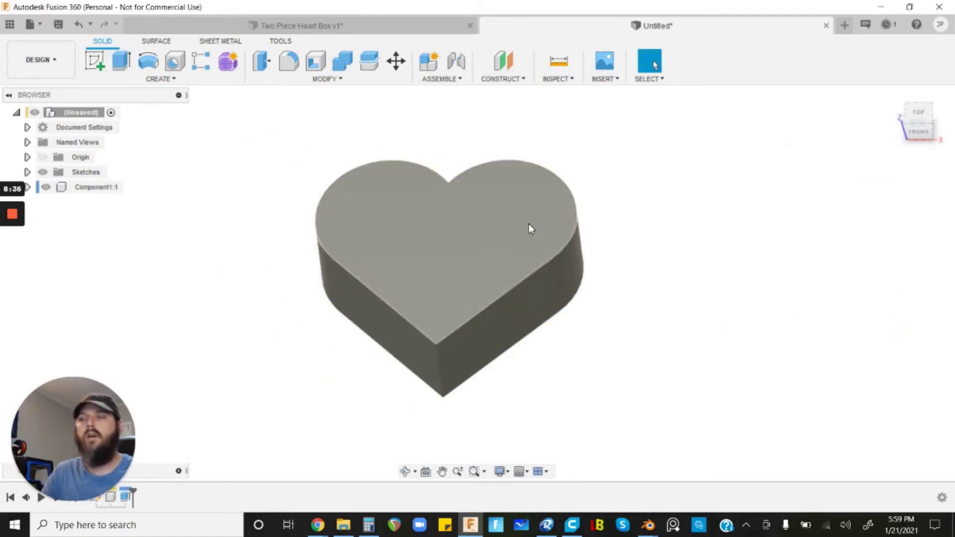
- Rename the extruded heart component as Heart Box
{"action": "left_click", "coordinate": [89, 190]}
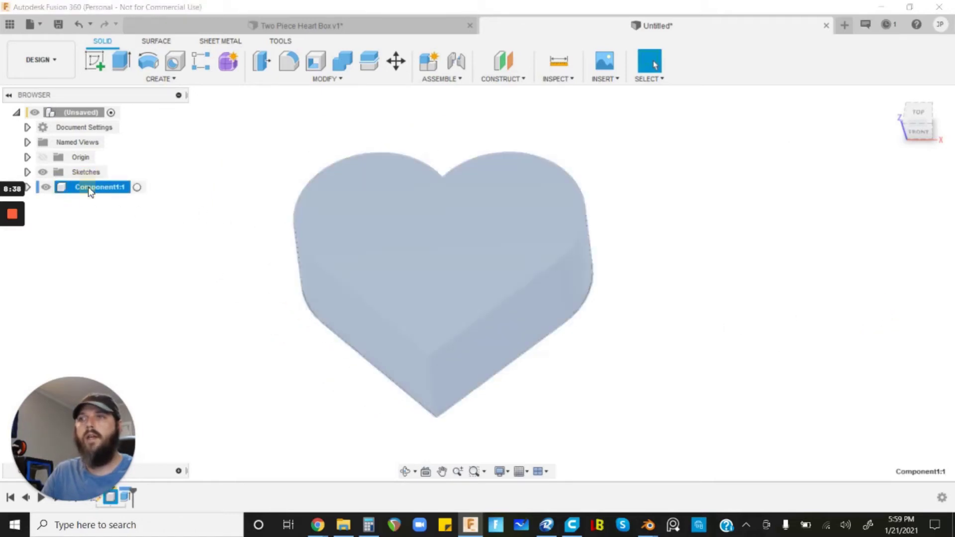
{"action": "double_click", "coordinate": [89, 188]}
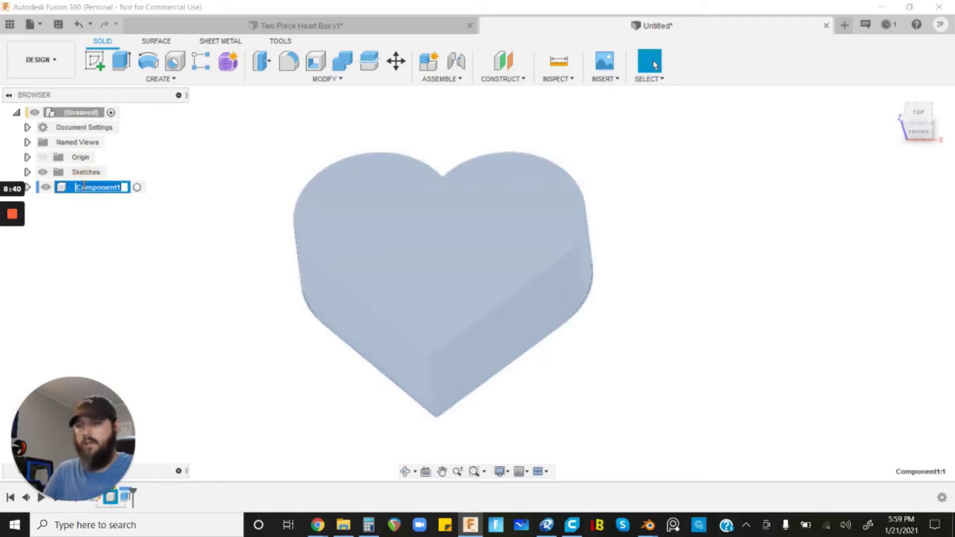
{"action": "type", "text": "Heart Box"}
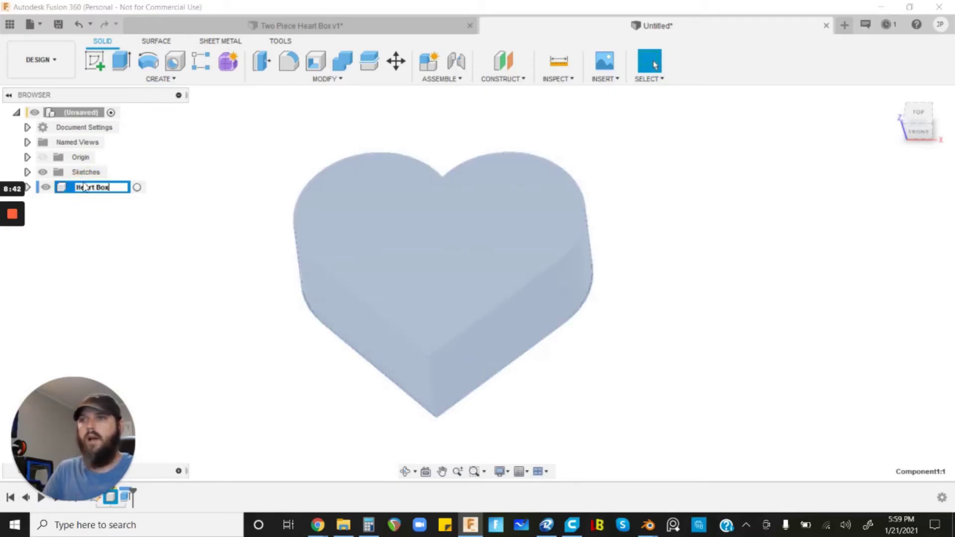
{"action": "left_click", "coordinate": [189, 221]}
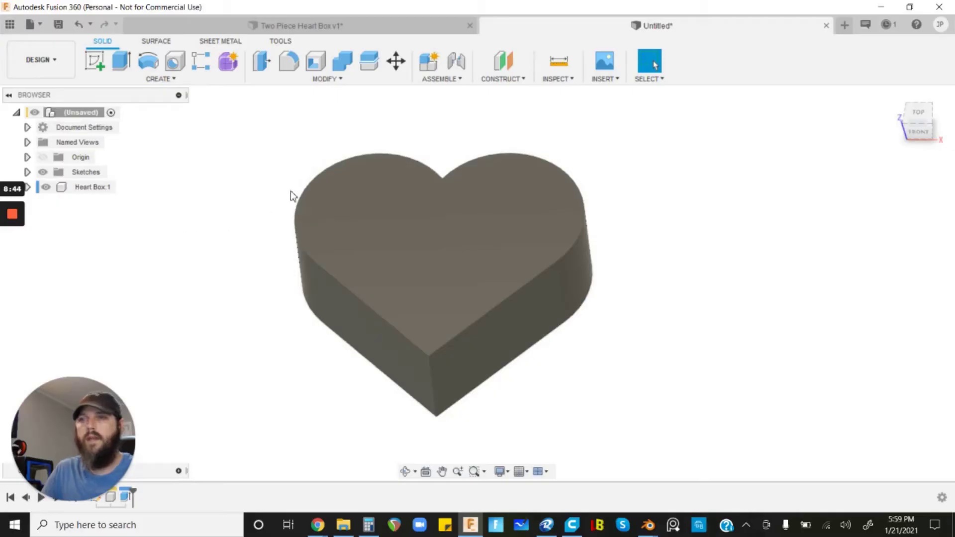
- Shell the heart body inward from its top face, using the WallThickness parameter as the inside thickness
{"action": "scroll", "coordinate": [443, 231], "scroll_direction": "up", "scroll_amount": 1}
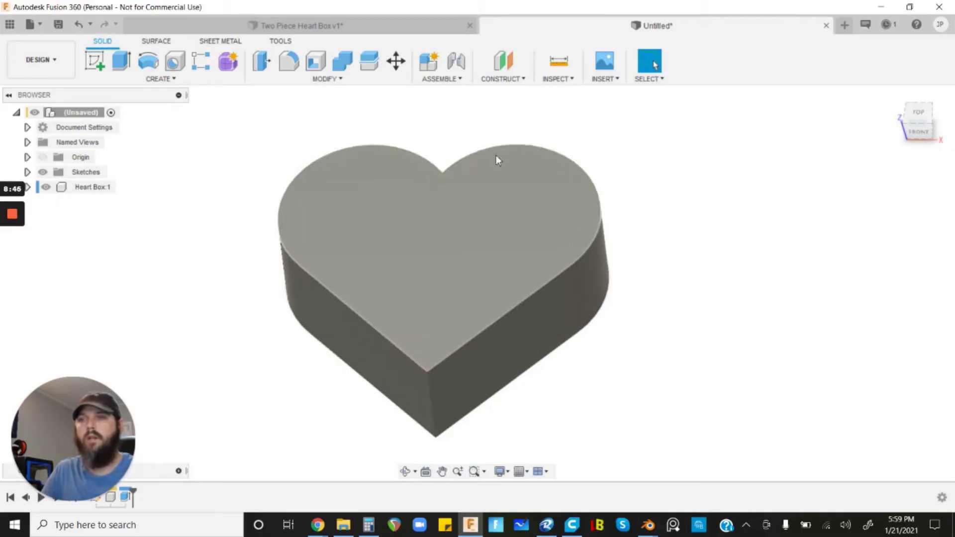
{"action": "left_click", "coordinate": [315, 64]}
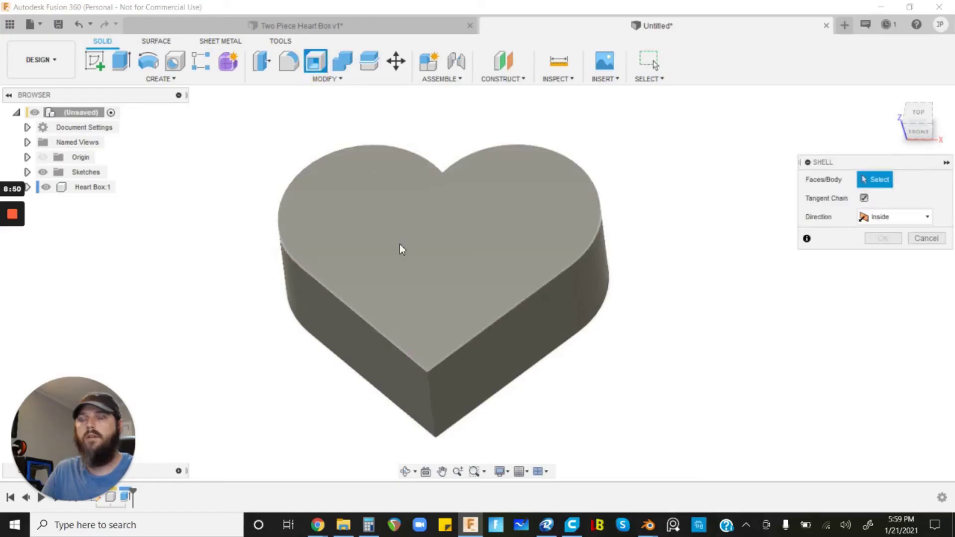
{"action": "left_click", "coordinate": [398, 245]}
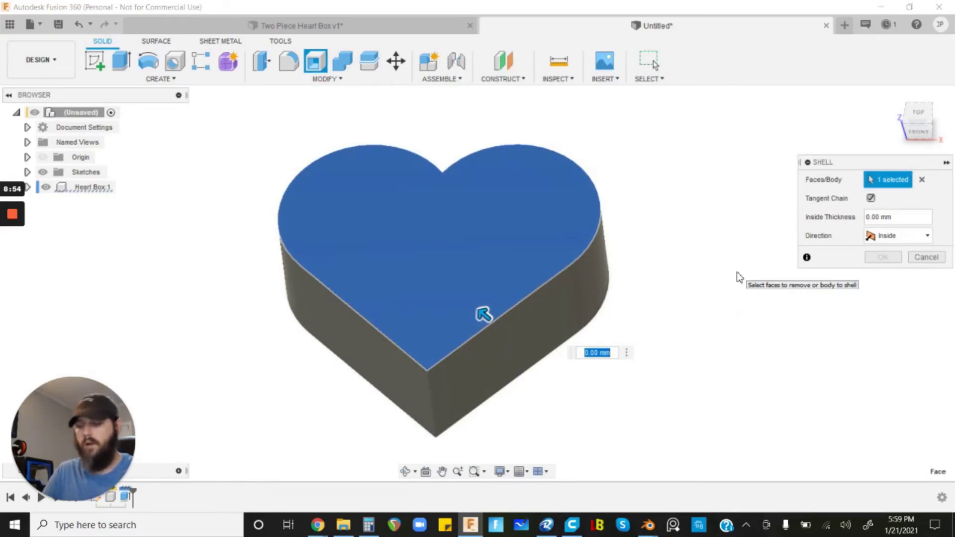
{"action": "type", "text": "Wall"}
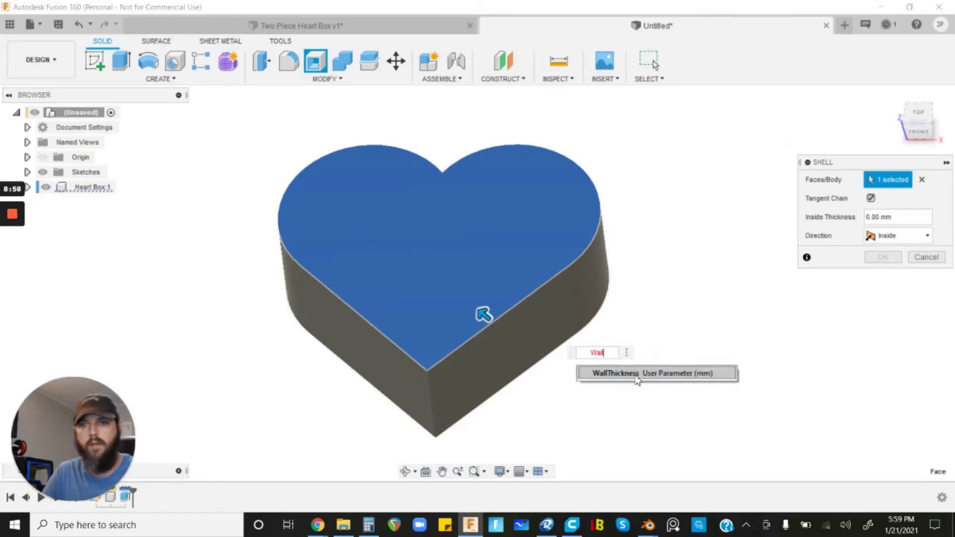
{"action": "left_click", "coordinate": [637, 374]}
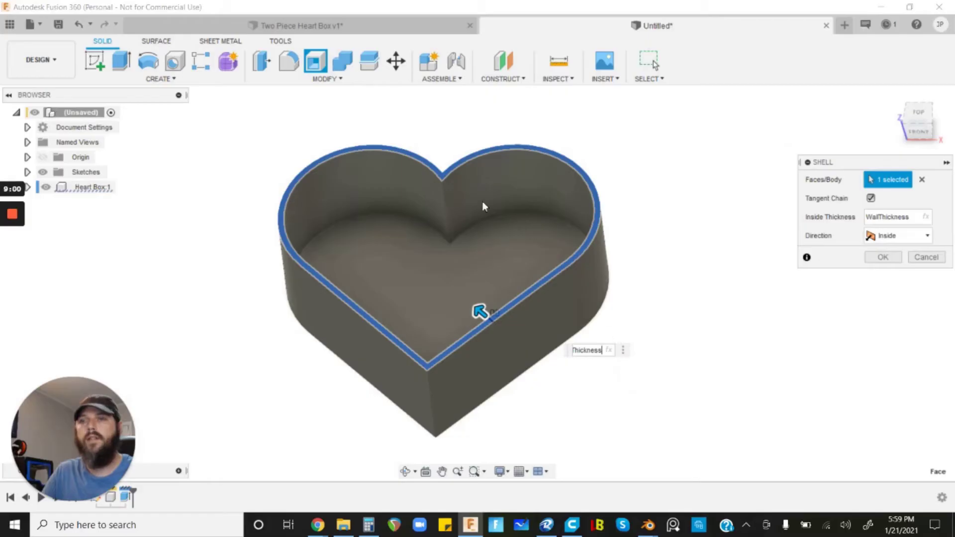
{"action": "left_click", "coordinate": [881, 257]}
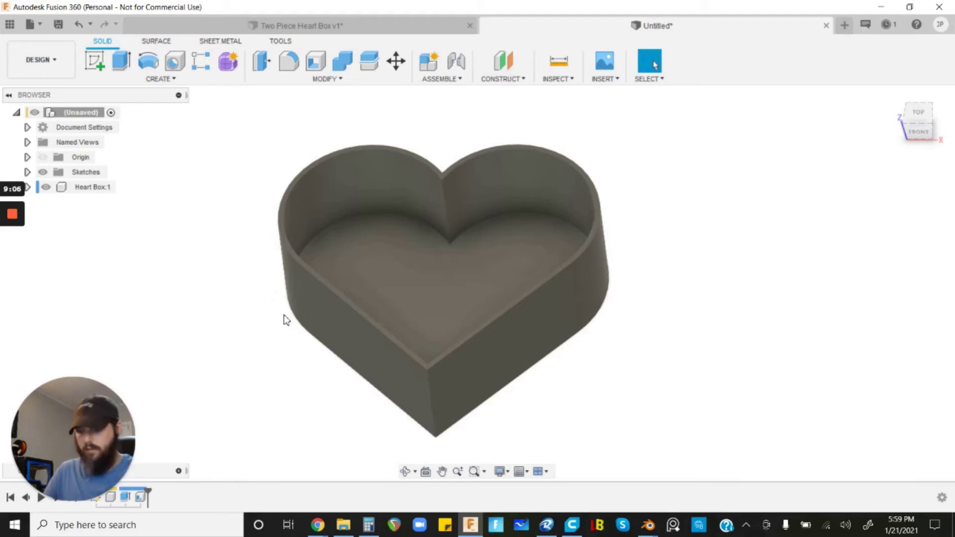
- Test the parametric box by setting the Height parameter to 50 mm and WallThickness to 5 mm
{"action": "key", "text": "shift+p"}
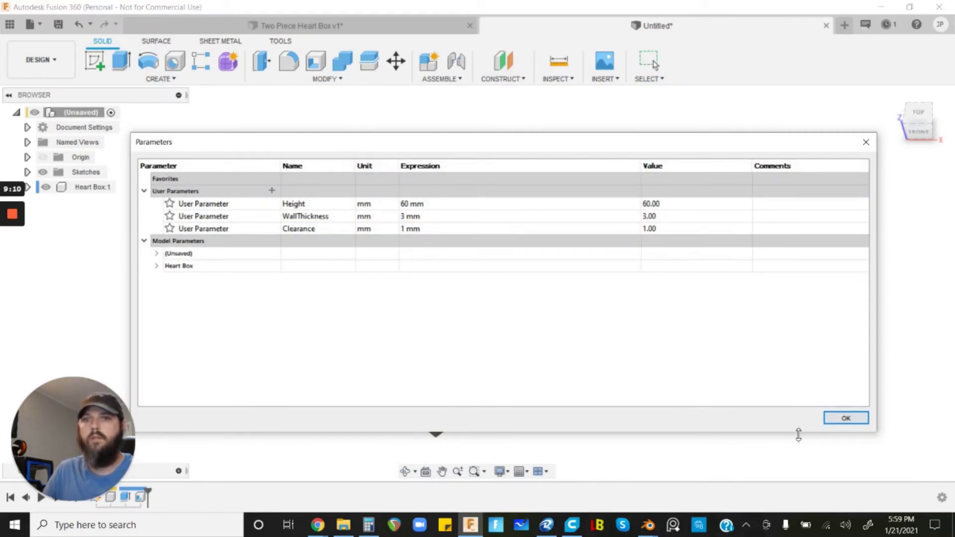
{"action": "left_click_drag", "start_coordinate": [799, 432], "coordinate": [794, 316]}
{"action": "left_click_drag", "start_coordinate": [709, 147], "coordinate": [709, 357]}
{"action": "left_click", "coordinate": [416, 413]}
{"action": "left_click", "coordinate": [416, 413]}
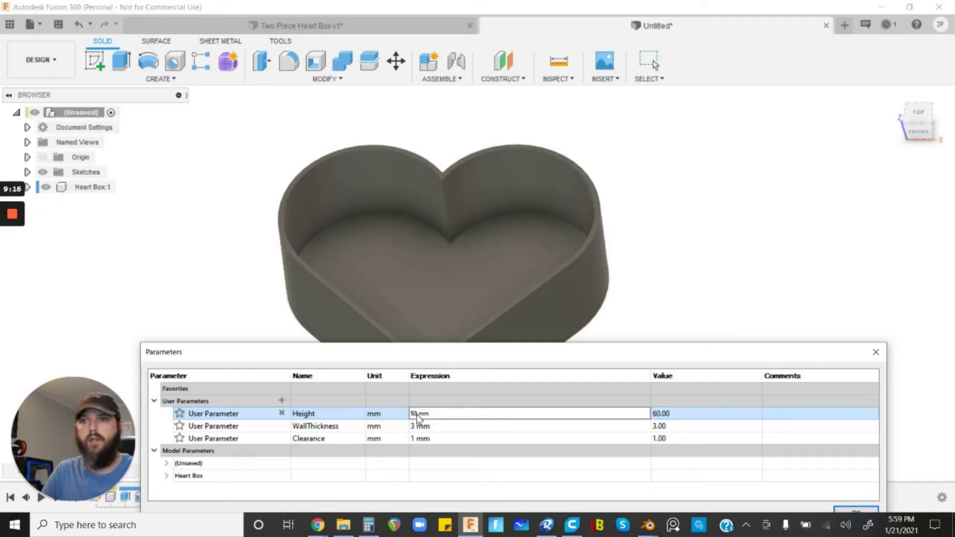
{"action": "type", "text": "50"}
{"action": "key", "text": "Return"}
{"action": "left_click", "coordinate": [420, 425]}
{"action": "left_click", "coordinate": [413, 427]}
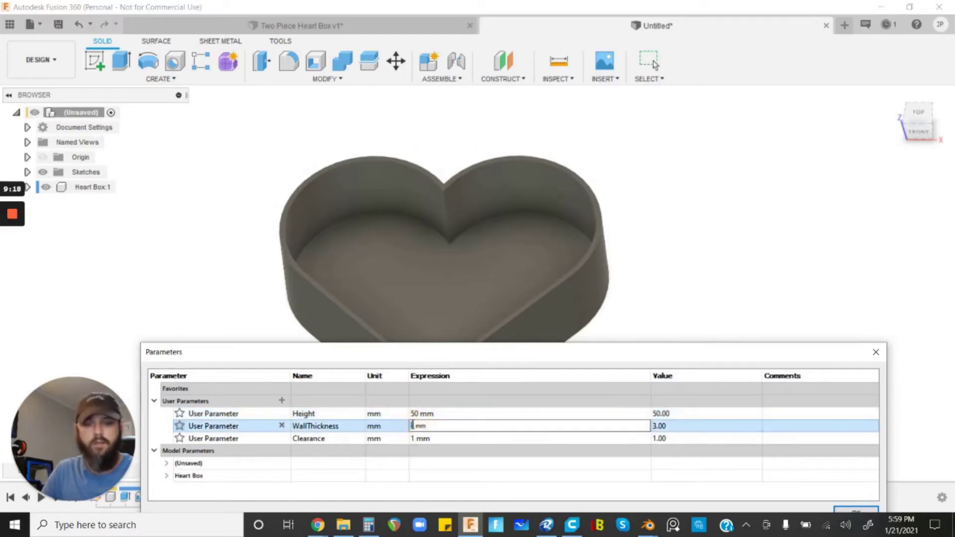
{"action": "type", "text": "5"}
{"action": "key", "text": "Return"}
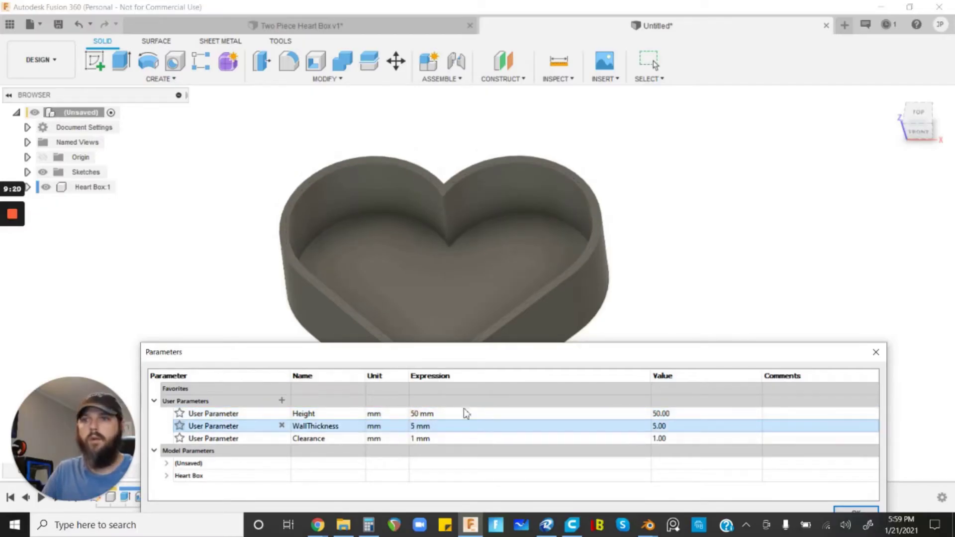
- Set the Height parameter back to 60 mm and WallThickness to 3 mm, and close the parameter list
{"action": "left_click", "coordinate": [417, 413]}
{"action": "left_click", "coordinate": [416, 413]}
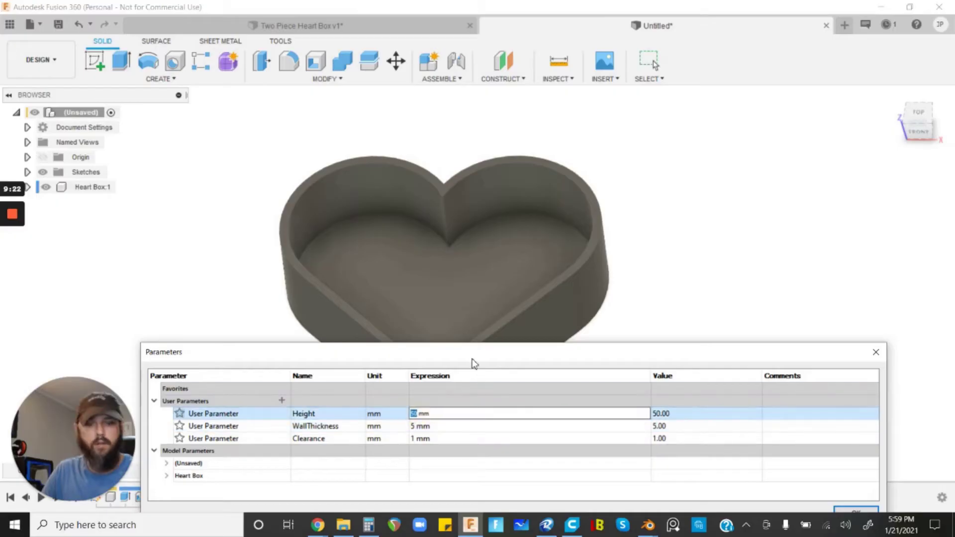
{"action": "key", "text": "Return"}
{"action": "left_click", "coordinate": [419, 425]}
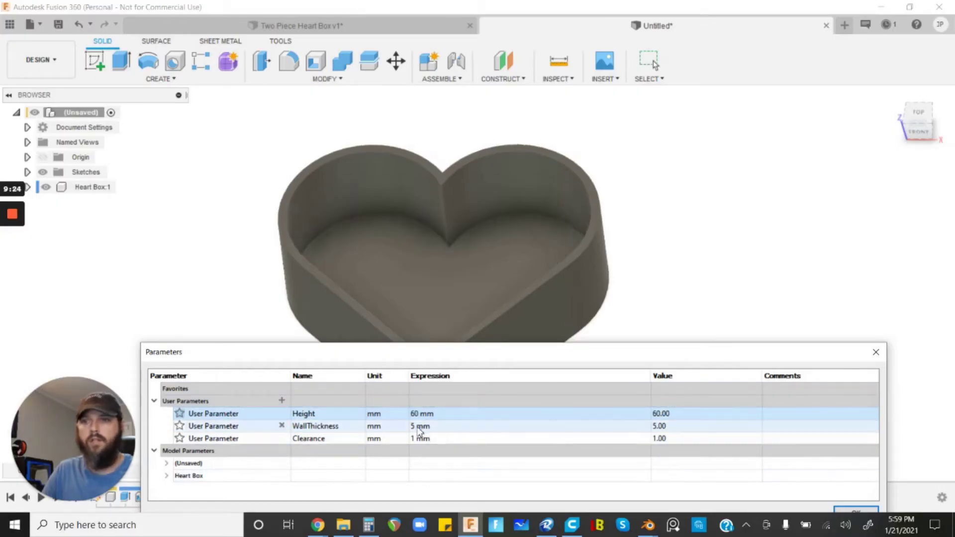
{"action": "left_click", "coordinate": [418, 426]}
{"action": "type", "text": "3"}
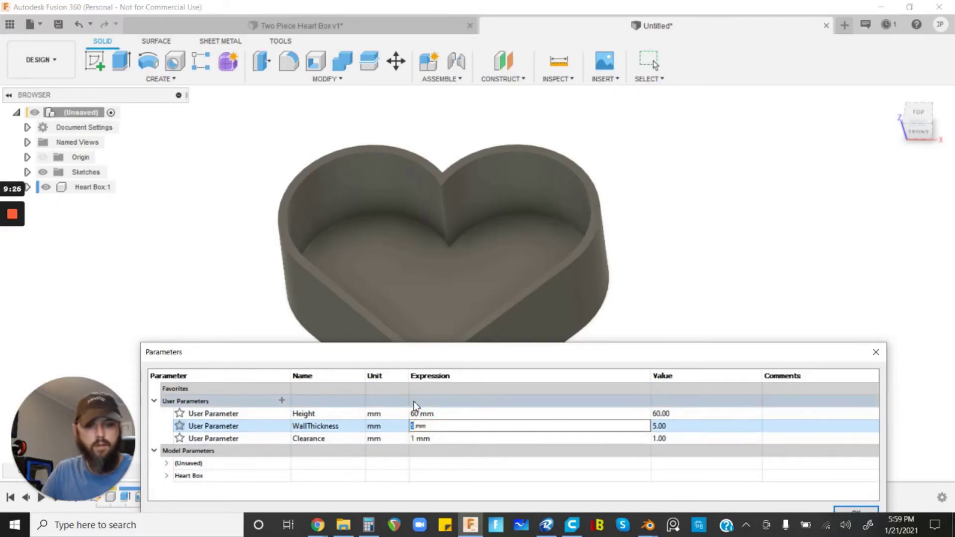
{"action": "key", "text": "Return"}
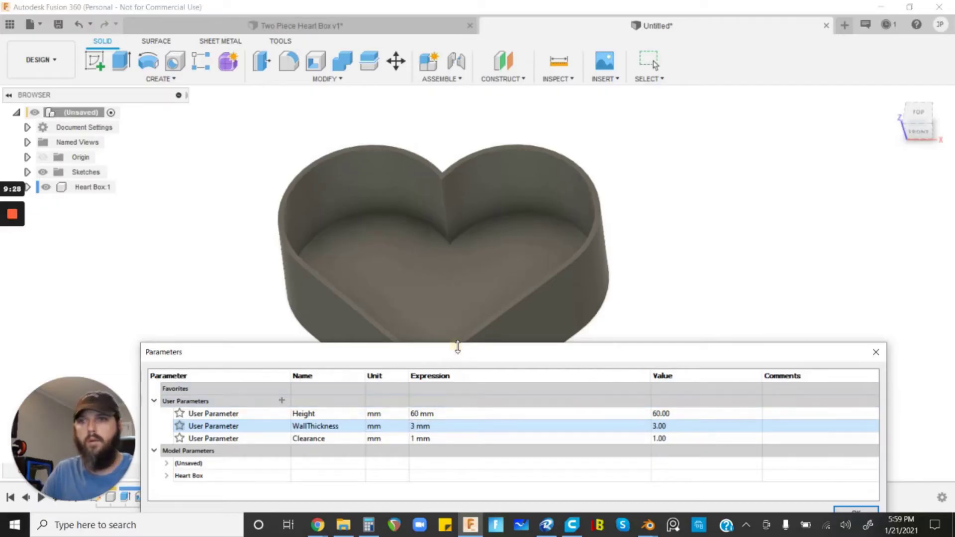
{"action": "left_click_drag", "start_coordinate": [458, 346], "coordinate": [443, 133]}
{"action": "left_click", "coordinate": [822, 297]}
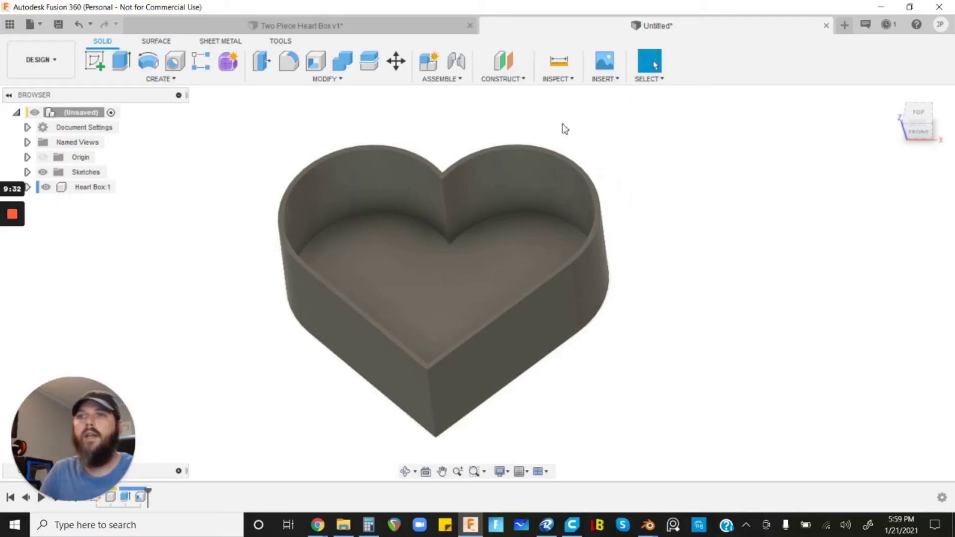
- Start a new sketch on the top rim face of the heart box
{"action": "scroll", "coordinate": [477, 203], "scroll_direction": "down", "scroll_amount": 2}
{"action": "scroll", "coordinate": [477, 203], "scroll_direction": "up", "scroll_amount": 3}
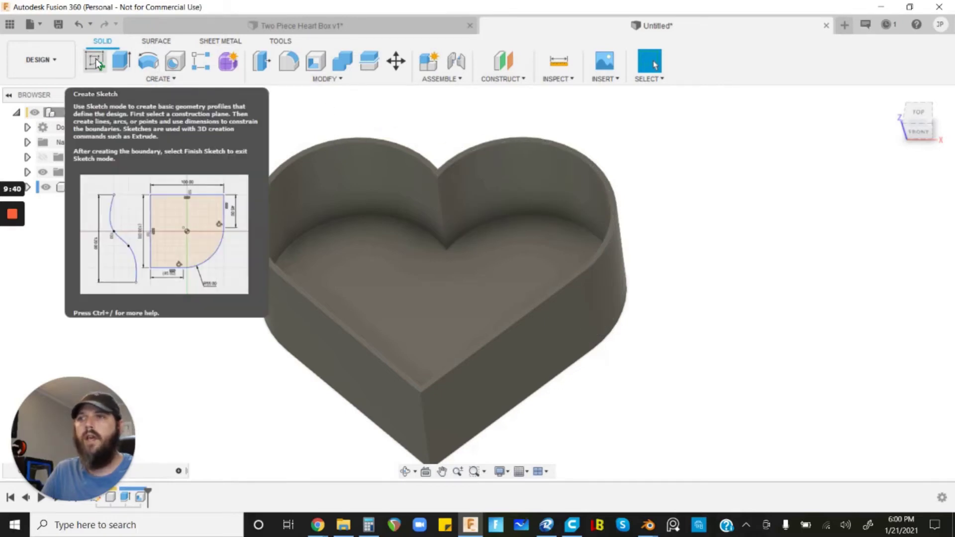
{"action": "left_click", "coordinate": [95, 58]}
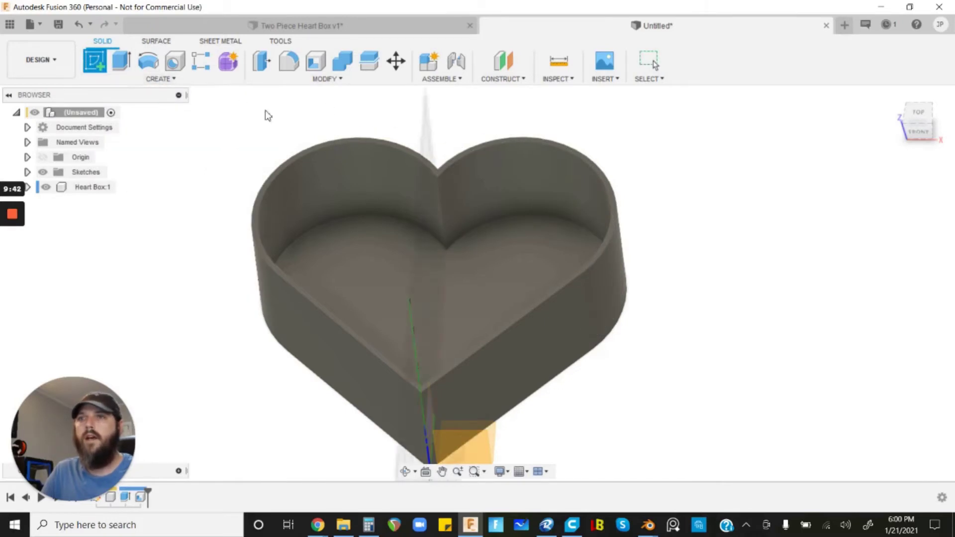
{"action": "left_click", "coordinate": [333, 143]}
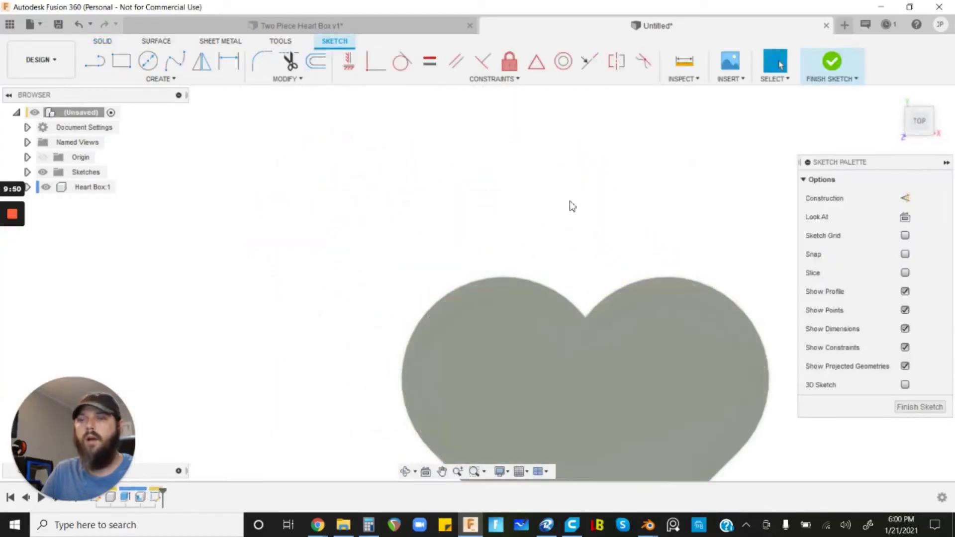
{"action": "mouse_move", "coordinate": [565, 207]}
{"action": "middle_mouse_down"}
{"action": "mouse_move", "coordinate": [508, 181]}
{"action": "mouse_move", "coordinate": [462, 143]}
{"action": "middle_mouse_up"}
{"action": "mouse_move", "coordinate": [571, 284]}
{"action": "middle_mouse_down"}
{"action": "mouse_move", "coordinate": [536, 239]}
{"action": "mouse_move", "coordinate": [533, 211]}
{"action": "middle_mouse_up"}
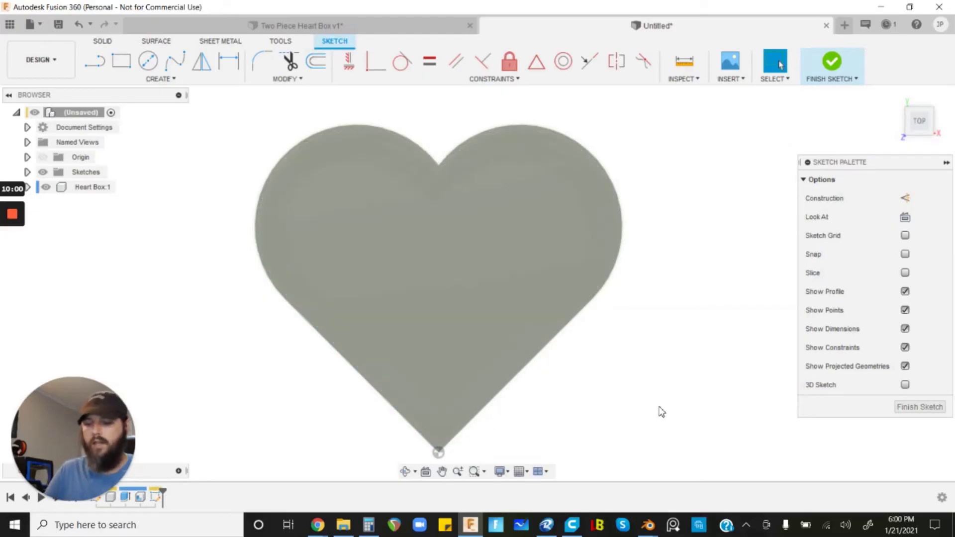
- Project the four outer edges of the heart box, two arcs and two straight sides, into the sketch
{"action": "key", "text": "p"}
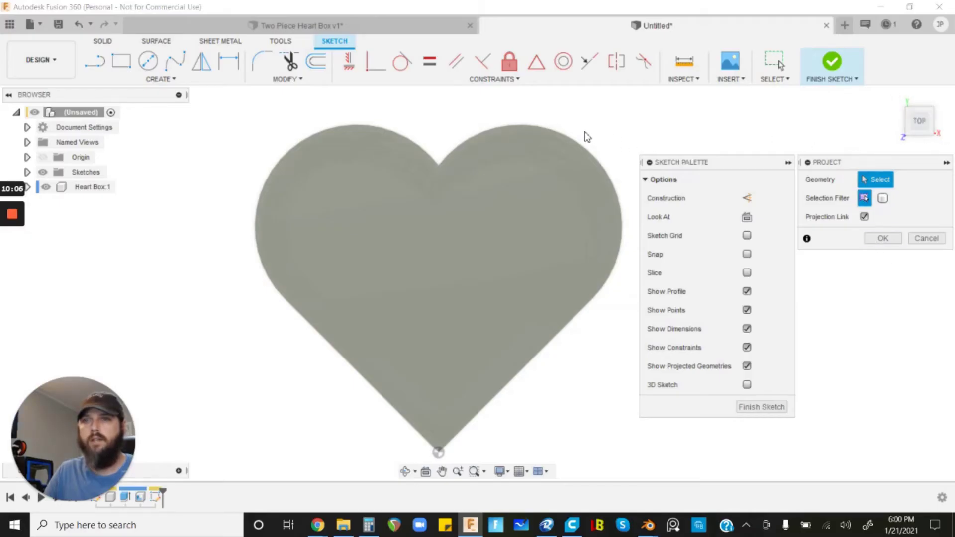
{"action": "left_click", "coordinate": [533, 124]}
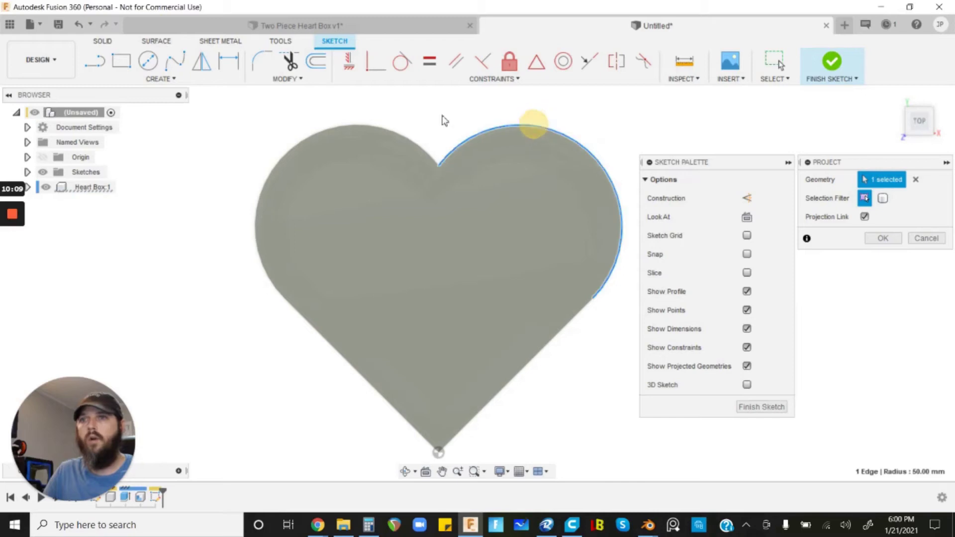
{"action": "left_click", "coordinate": [384, 127]}
{"action": "left_click", "coordinate": [320, 340]}
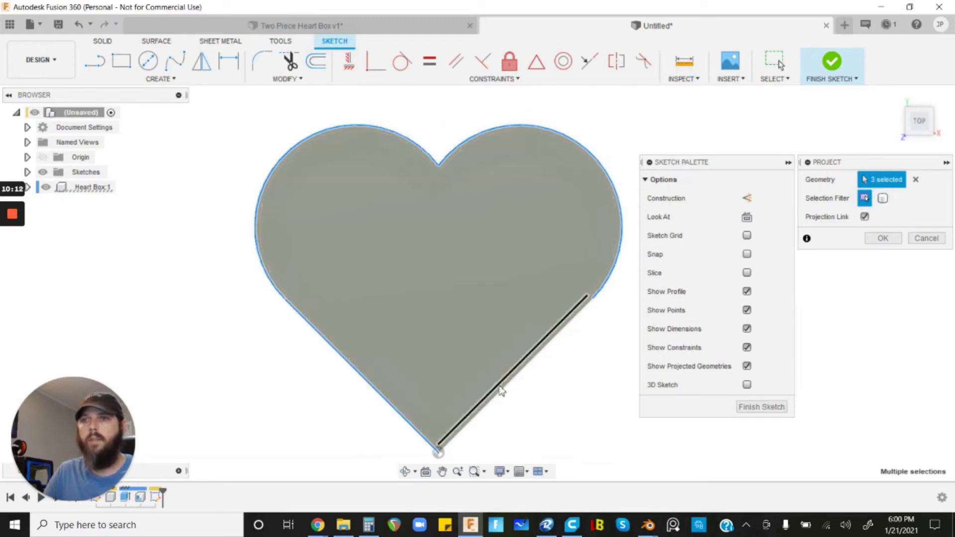
{"action": "left_click", "coordinate": [504, 392]}
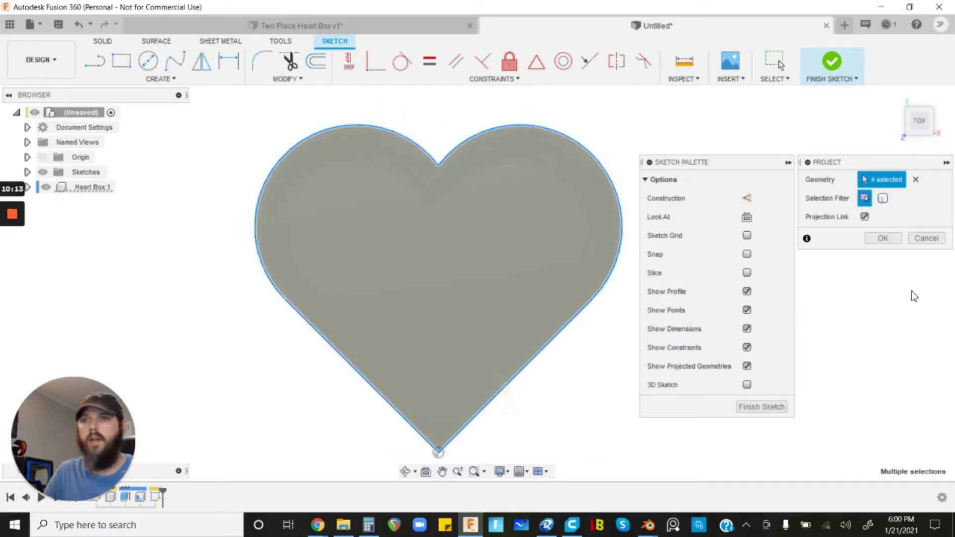
{"action": "left_click", "coordinate": [884, 241]}
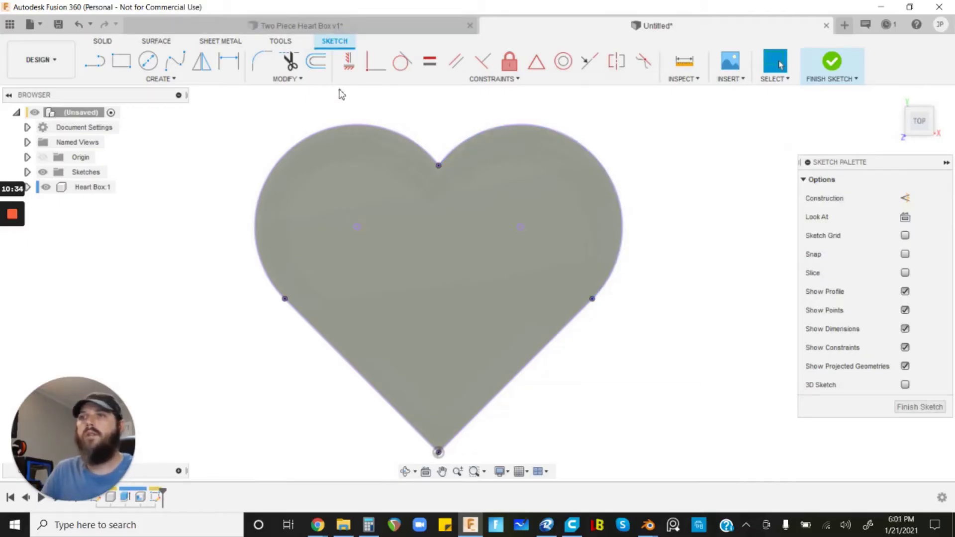
- Offset the projected heart outline outward by the WallThickness parameter and finish the sketch
{"action": "left_click", "coordinate": [315, 64]}
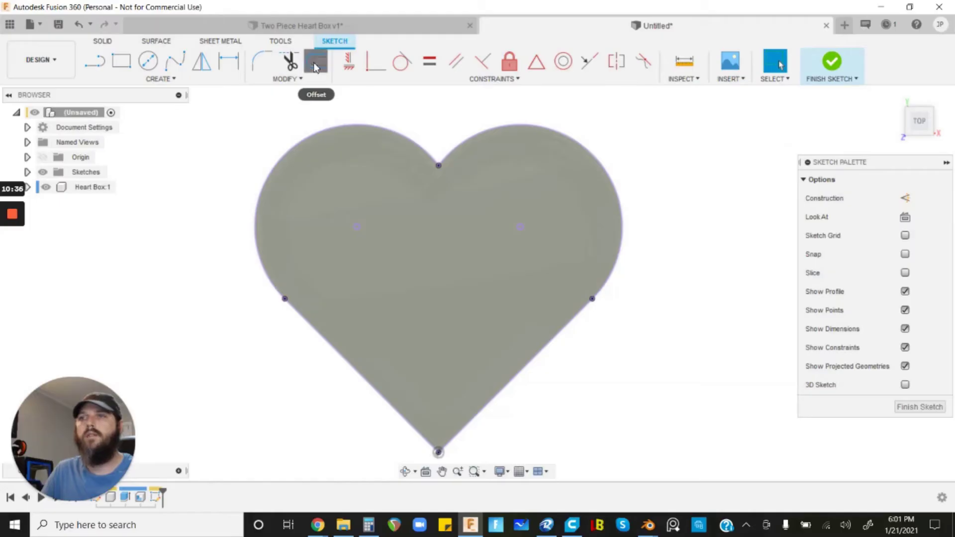
{"action": "left_click", "coordinate": [320, 129]}
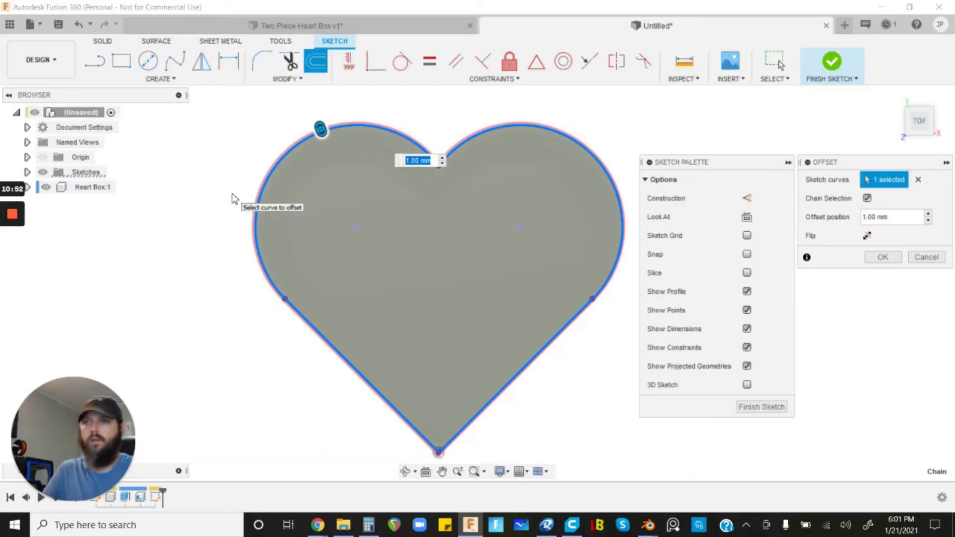
{"action": "type", "text": "wal"}
{"action": "left_click", "coordinate": [479, 182]}
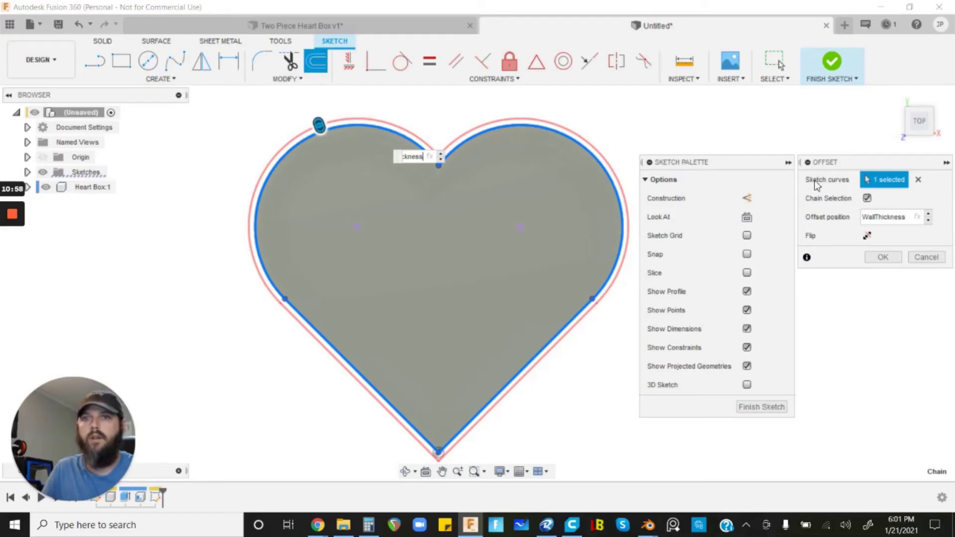
{"action": "left_click", "coordinate": [881, 256]}
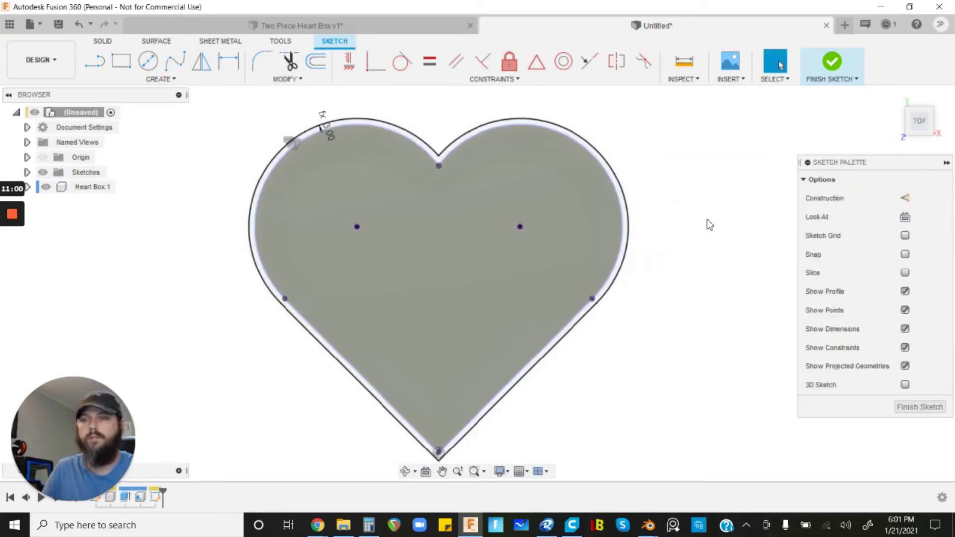
{"action": "left_click", "coordinate": [906, 411]}
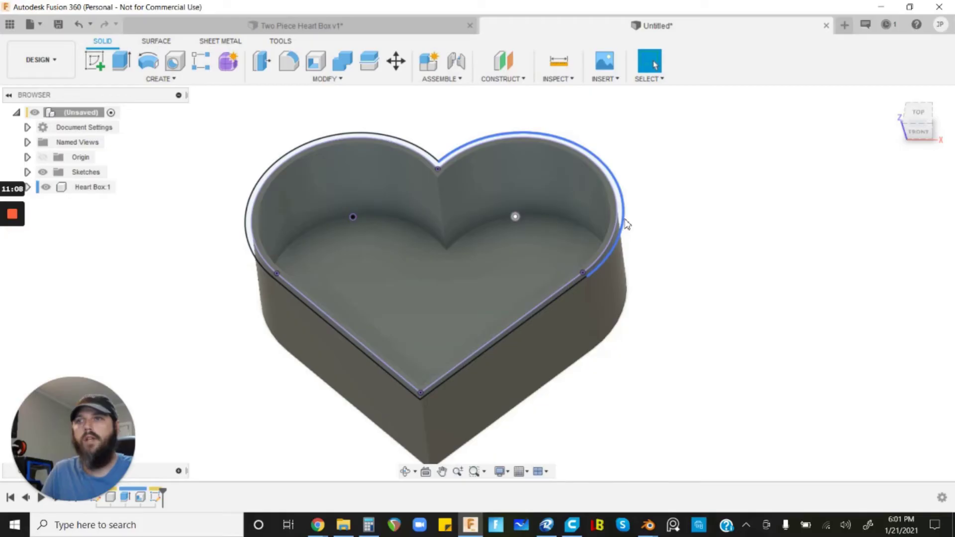
- Extrude the offset ring, rim and inner heart profiles upward by WallThickness as a new component
{"action": "scroll", "coordinate": [627, 225], "scroll_direction": "up", "scroll_amount": 5}
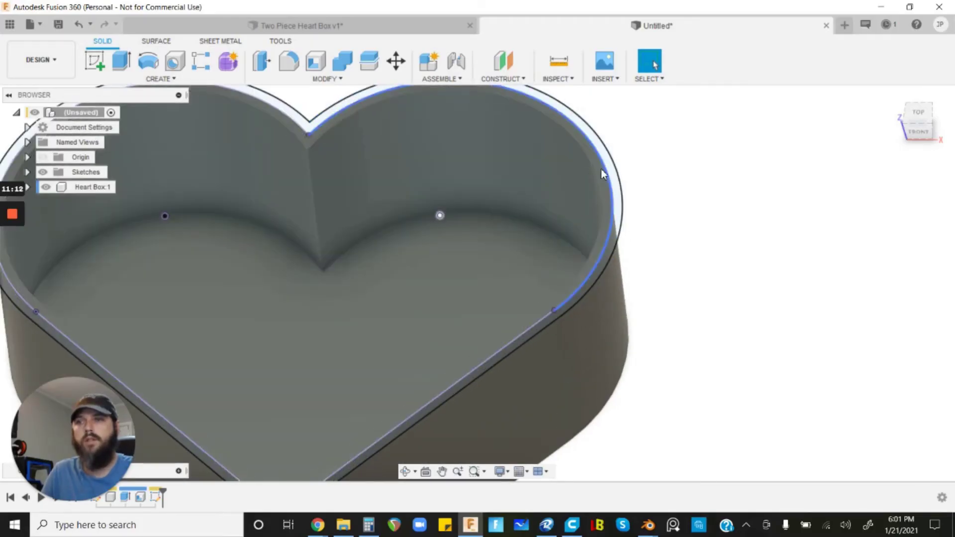
{"action": "scroll", "coordinate": [601, 169], "scroll_direction": "down", "scroll_amount": 5}
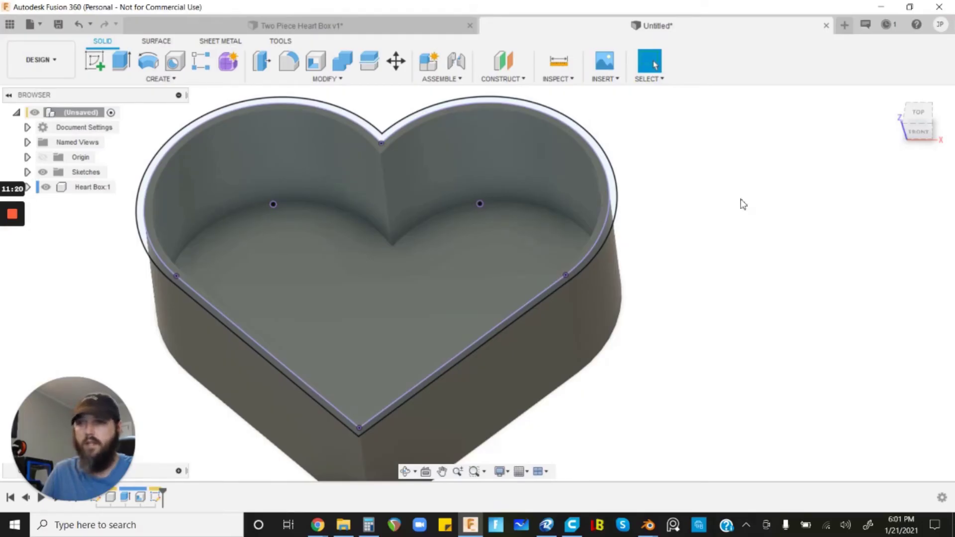
{"action": "scroll", "coordinate": [758, 219], "scroll_direction": "down", "scroll_amount": 2}
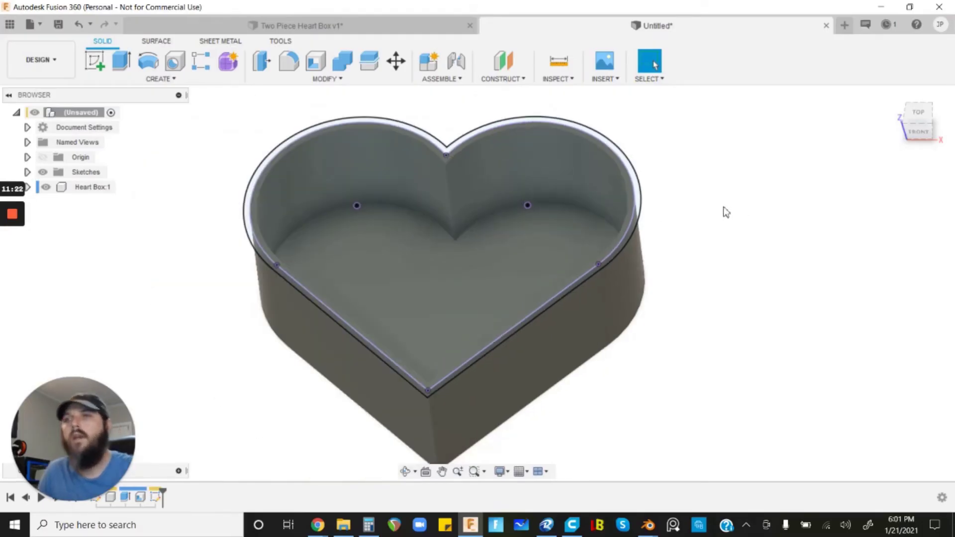
{"action": "left_click", "coordinate": [121, 61]}
{"action": "scroll", "coordinate": [272, 268], "scroll_direction": "up", "scroll_amount": 3}
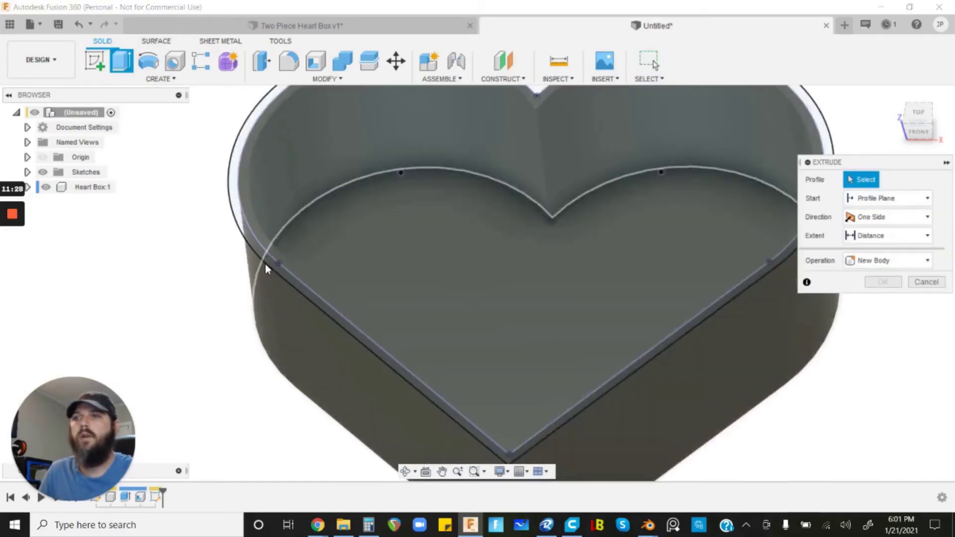
{"action": "scroll", "coordinate": [264, 269], "scroll_direction": "up", "scroll_amount": 3}
{"action": "left_click", "coordinate": [272, 241]}
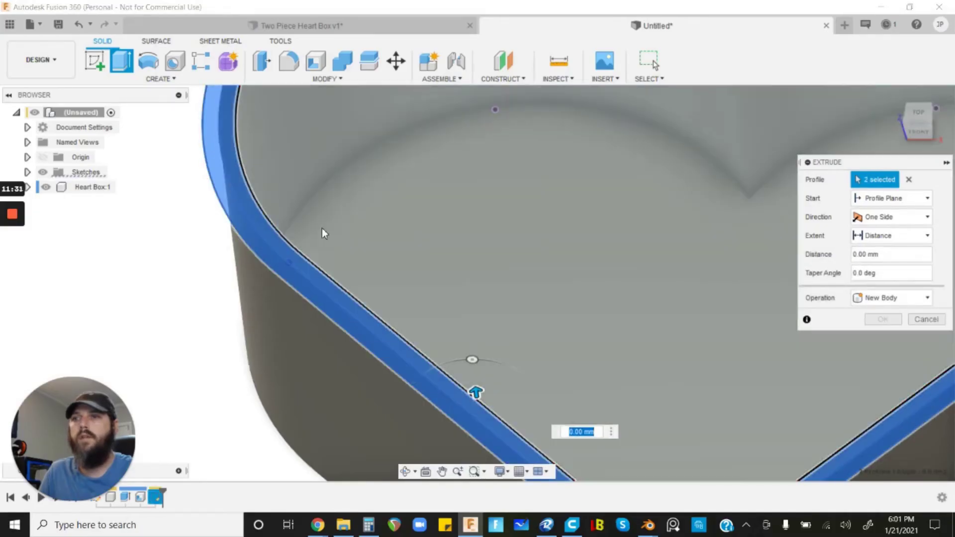
{"action": "left_click", "coordinate": [320, 227]}
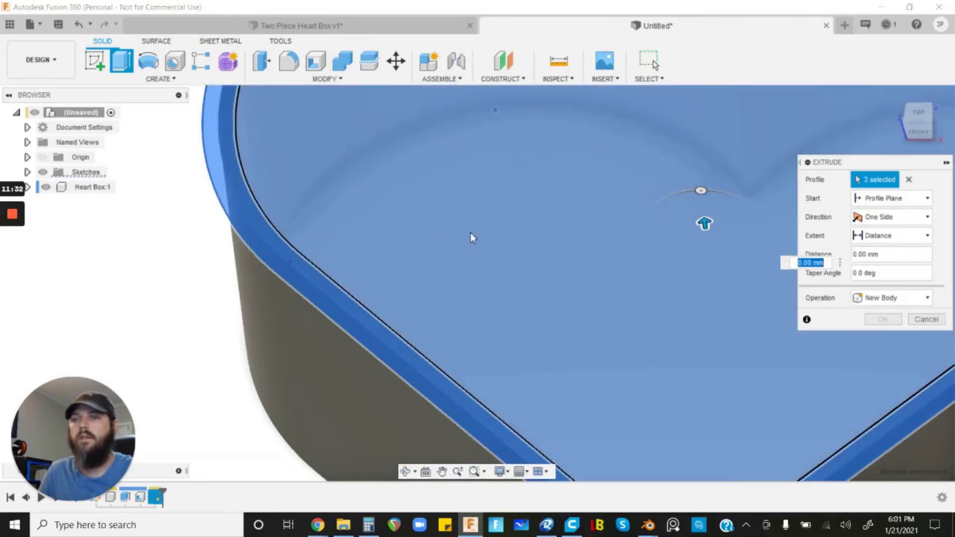
{"action": "scroll", "coordinate": [517, 221], "scroll_direction": "down", "scroll_amount": 5}
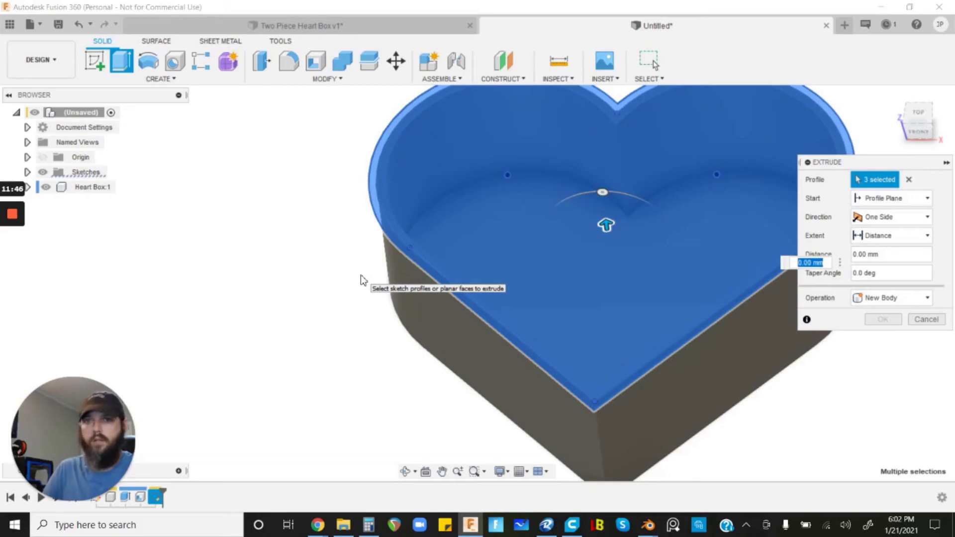
{"action": "type", "text": "wall"}
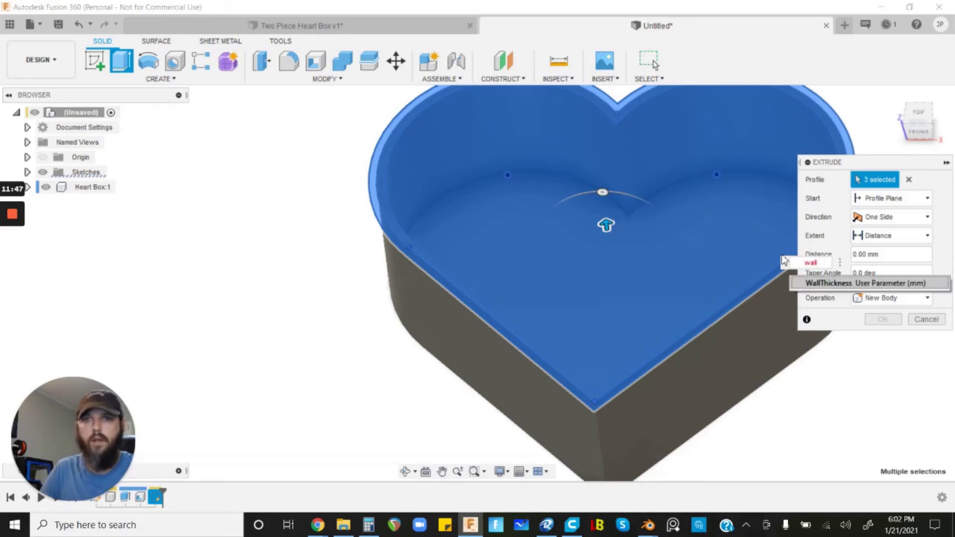
{"action": "left_click", "coordinate": [840, 283]}
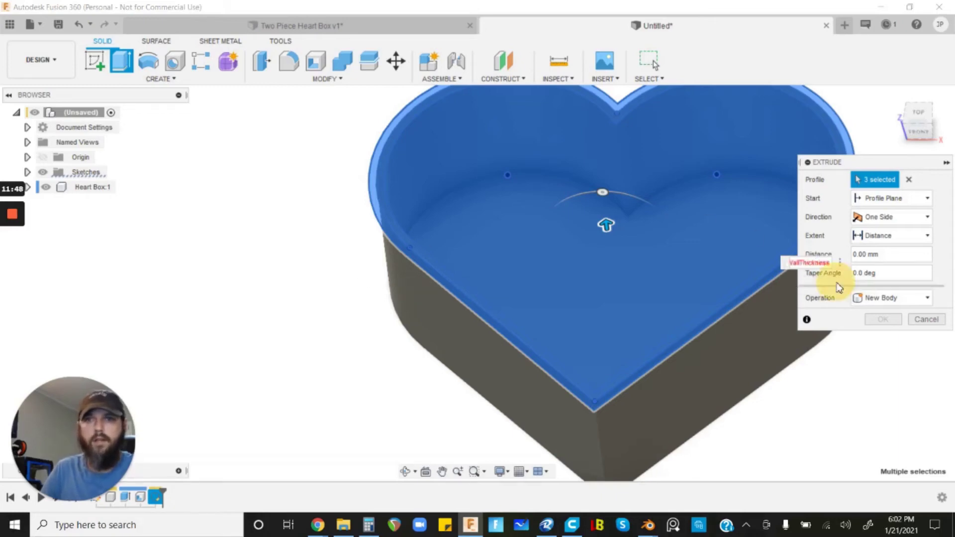
{"action": "left_click", "coordinate": [889, 299]}
{"action": "left_click", "coordinate": [878, 368]}
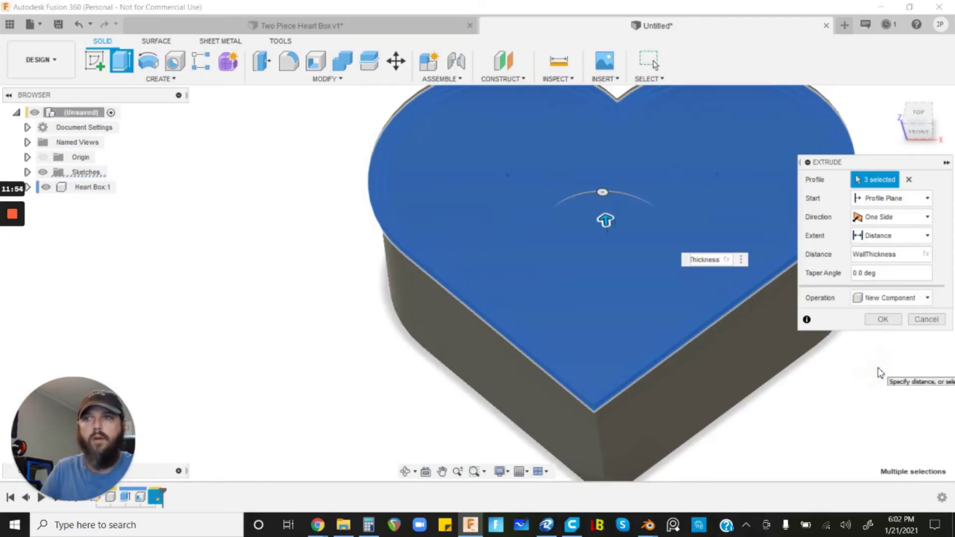
{"action": "left_click", "coordinate": [882, 319]}
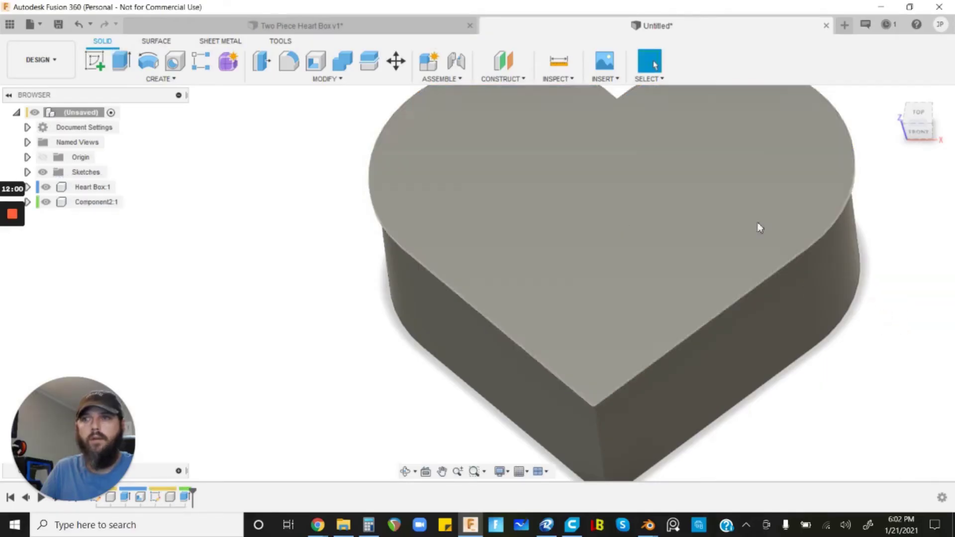
- Rename the new heart-shaped plate component as Lid
{"action": "left_click", "coordinate": [86, 202]}
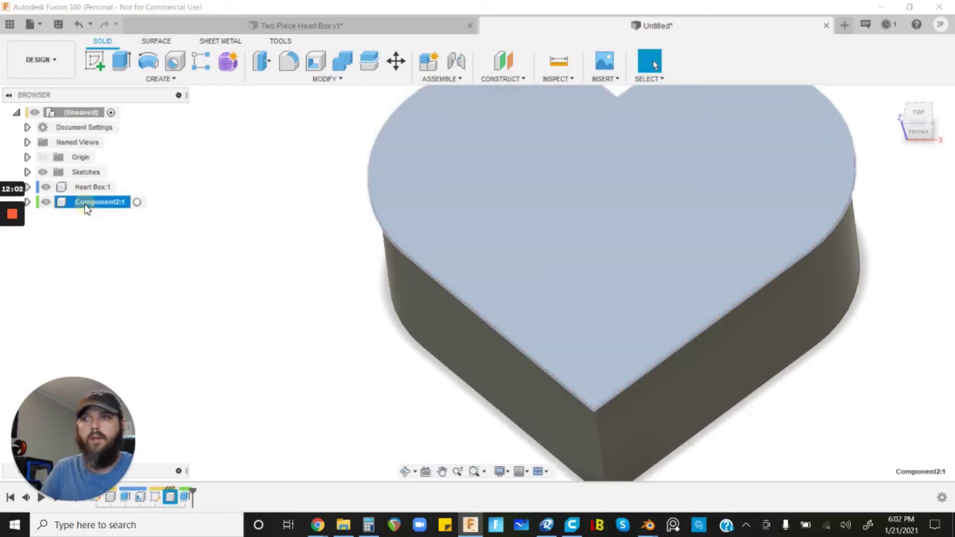
{"action": "double_click", "coordinate": [87, 202]}
{"action": "type", "text": "Lid"}
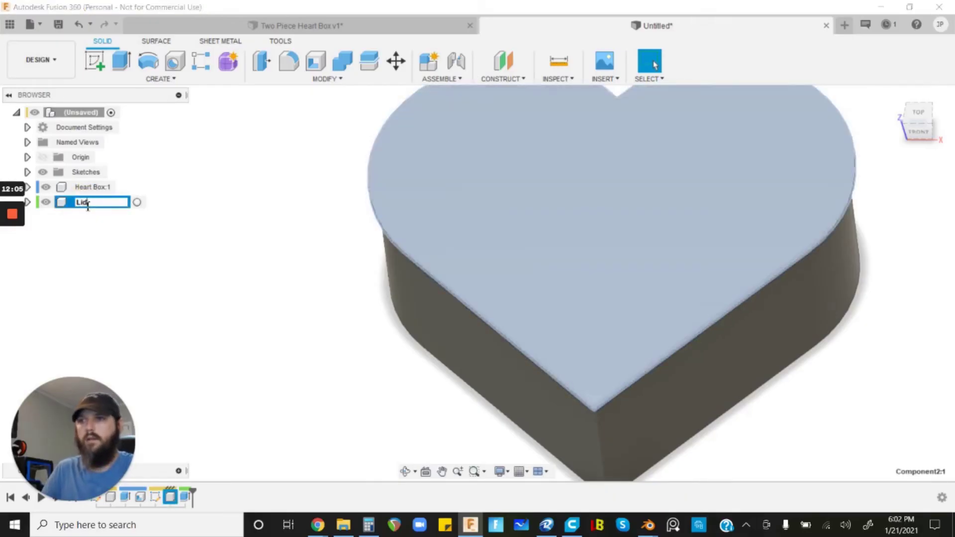
{"action": "key", "text": "Return"}
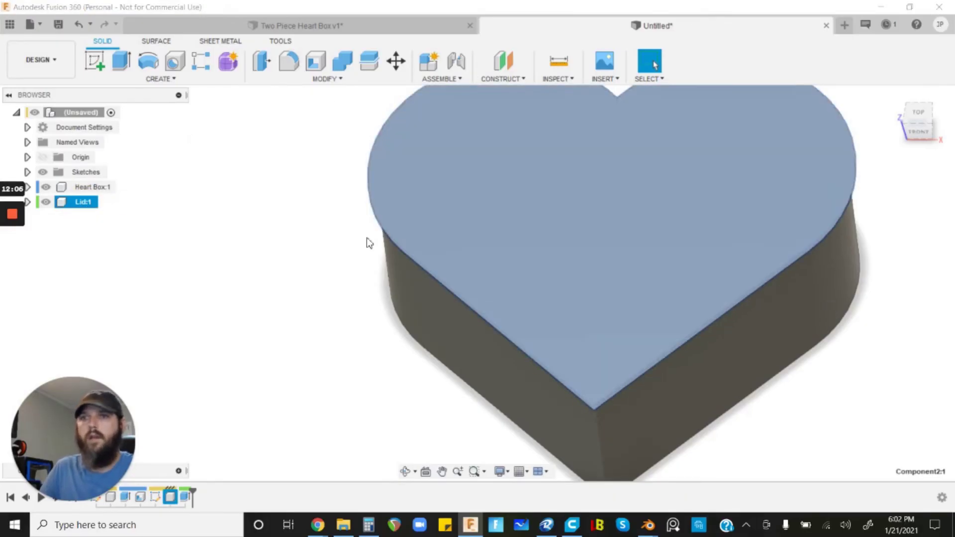
- Examine from below how the lid's edge overhangs the outer walls of the heart box
{"action": "scroll", "coordinate": [326, 309], "scroll_direction": "up", "scroll_amount": 2}
{"action": "scroll", "coordinate": [323, 306], "scroll_direction": "down", "scroll_amount": 4}
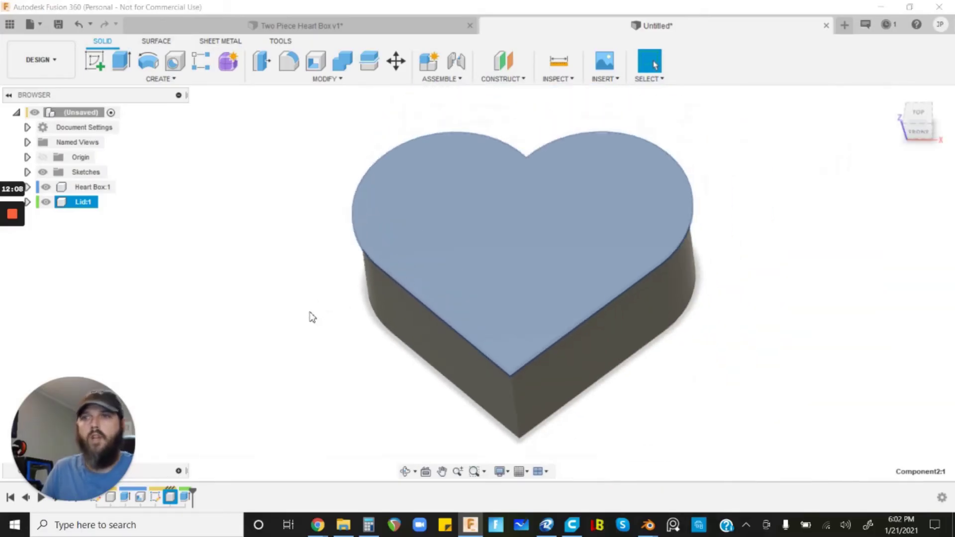
{"action": "left_click", "coordinate": [290, 299]}
{"action": "middle_click_drag", "start_coordinate": [290, 299], "coordinate": [603, 234], "text": "shift"}
{"action": "scroll", "coordinate": [603, 234], "scroll_direction": "up", "scroll_amount": 4}
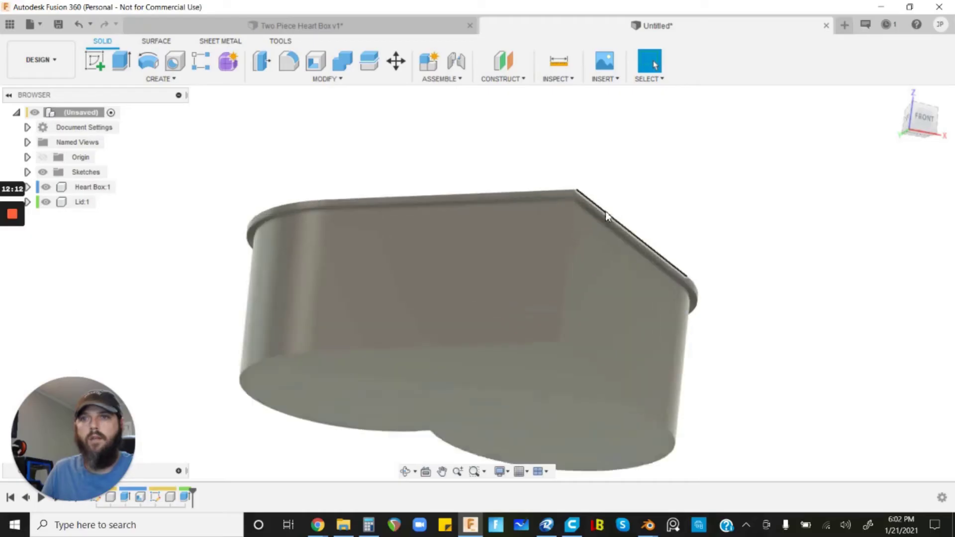
{"action": "scroll", "coordinate": [598, 201], "scroll_direction": "down", "scroll_amount": 3}
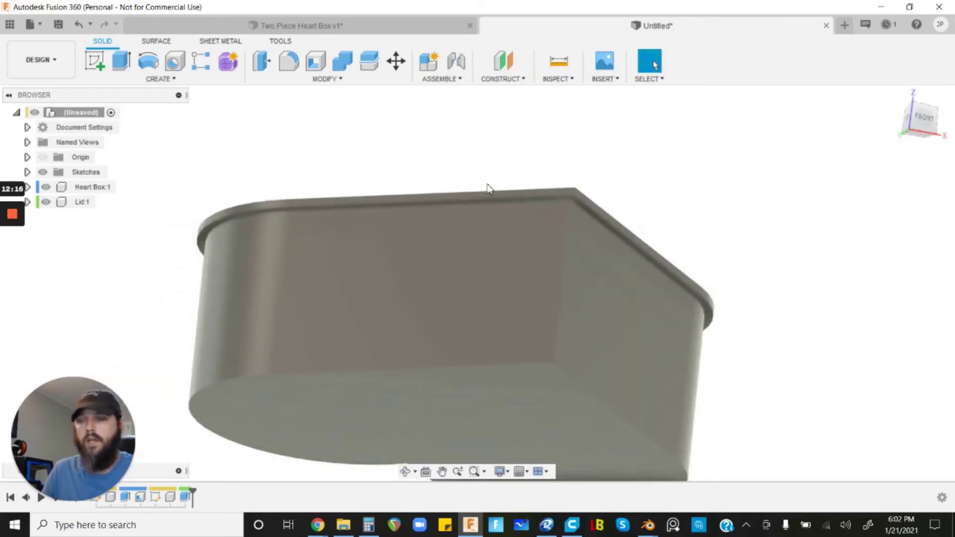
{"action": "scroll", "coordinate": [495, 191], "scroll_direction": "up", "scroll_amount": 2}
{"action": "scroll", "coordinate": [613, 223], "scroll_direction": "up", "scroll_amount": 3}
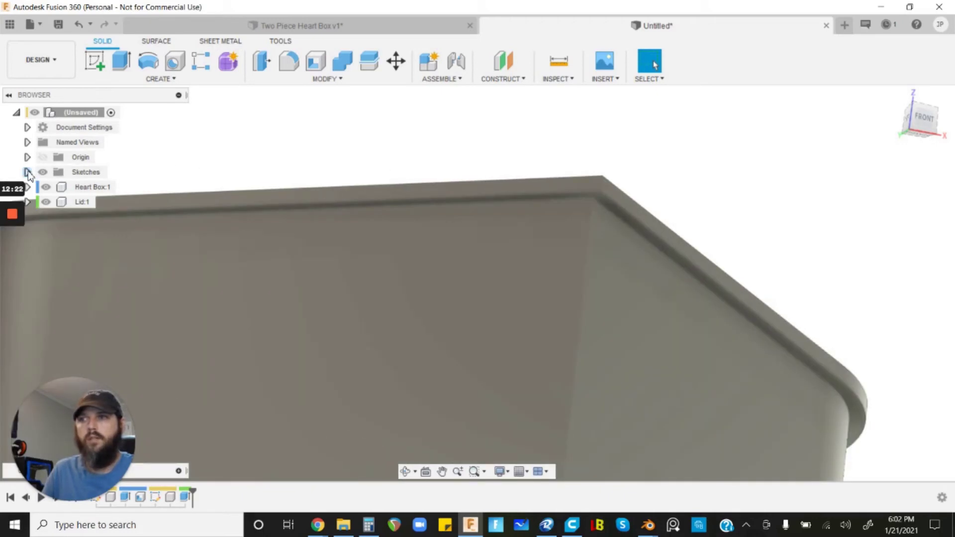
- Make Sketch2 visible again to show the projected outline and its offset on the lid's underside
{"action": "left_click", "coordinate": [28, 172]}
{"action": "left_click", "coordinate": [55, 202]}
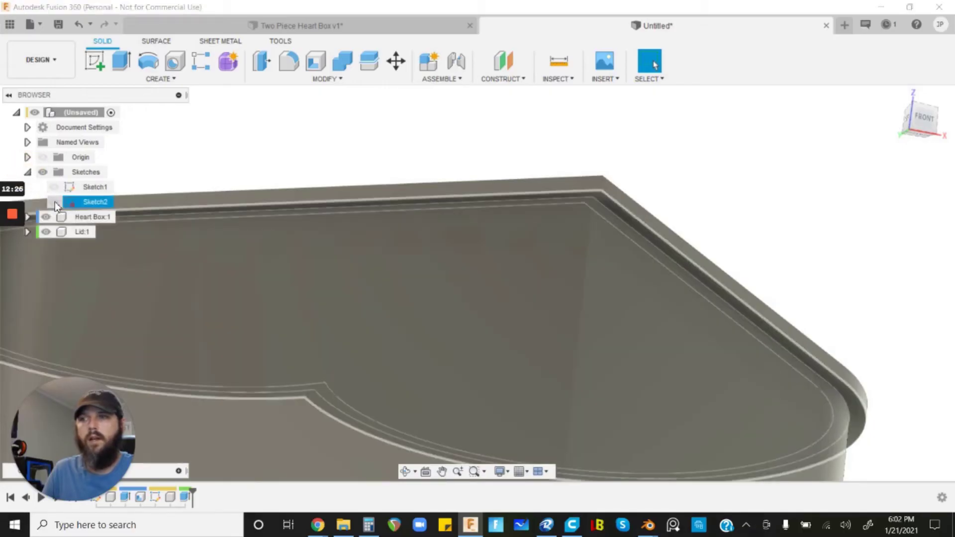
{"action": "left_click", "coordinate": [54, 202]}
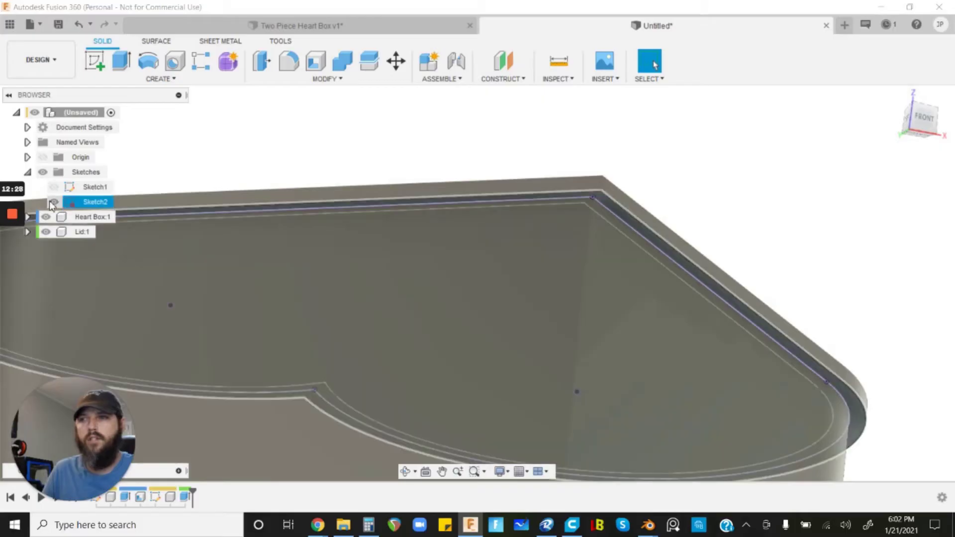
{"action": "scroll", "coordinate": [754, 163], "scroll_direction": "down", "scroll_amount": 2}
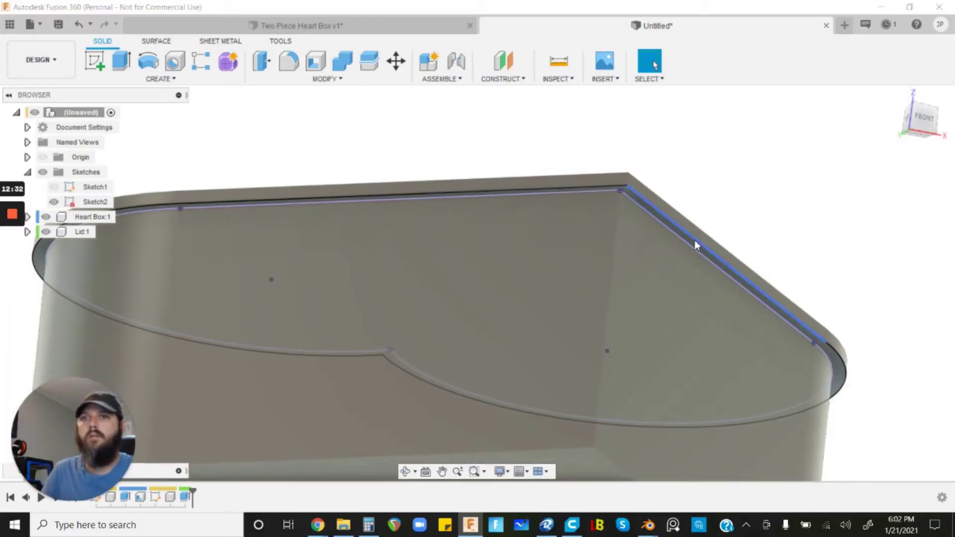
{"action": "scroll", "coordinate": [694, 240], "scroll_direction": "up", "scroll_amount": 3}
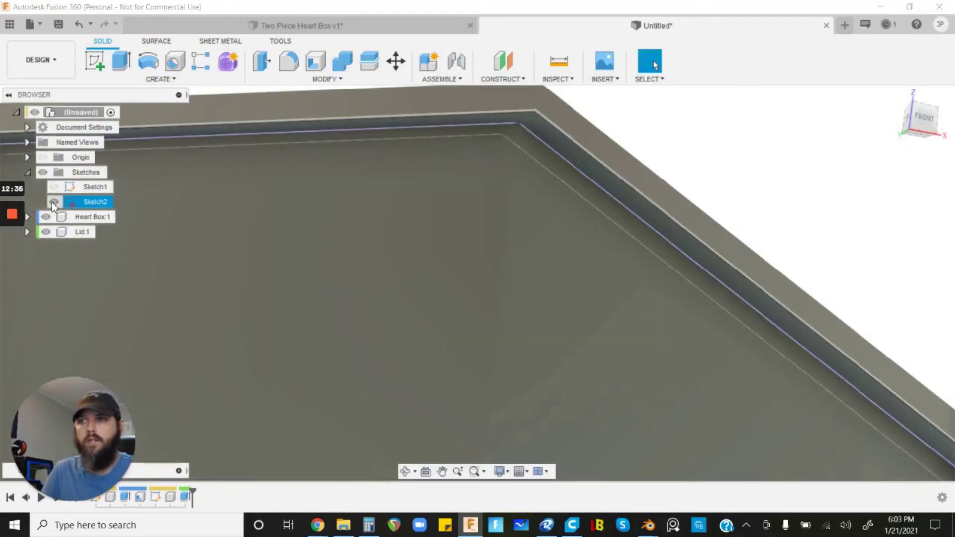
{"action": "left_click", "coordinate": [52, 202]}
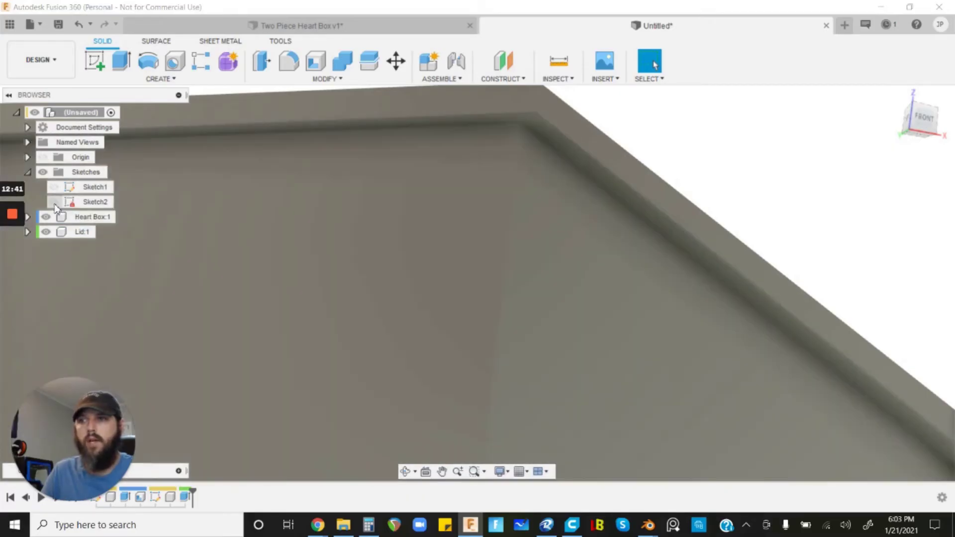
{"action": "left_click", "coordinate": [54, 203]}
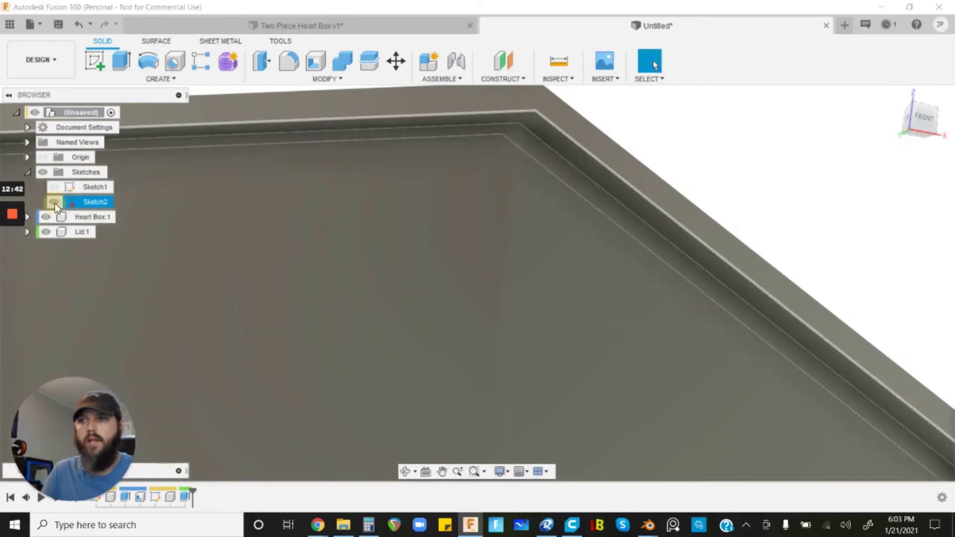
{"action": "left_click", "coordinate": [54, 203]}
{"action": "scroll", "coordinate": [587, 186], "scroll_direction": "down", "scroll_amount": 2}
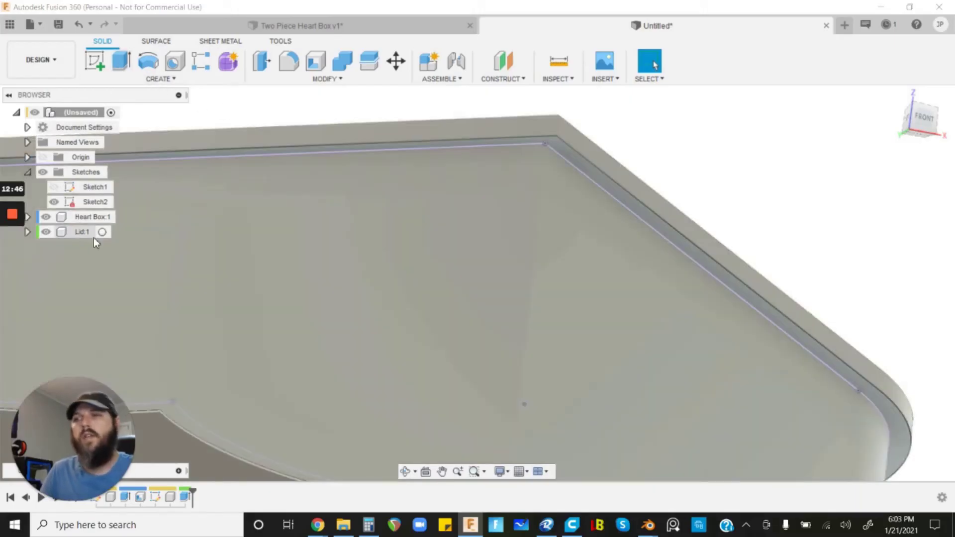
- Make the Lid component the active component for editing
{"action": "left_click", "coordinate": [93, 232]}
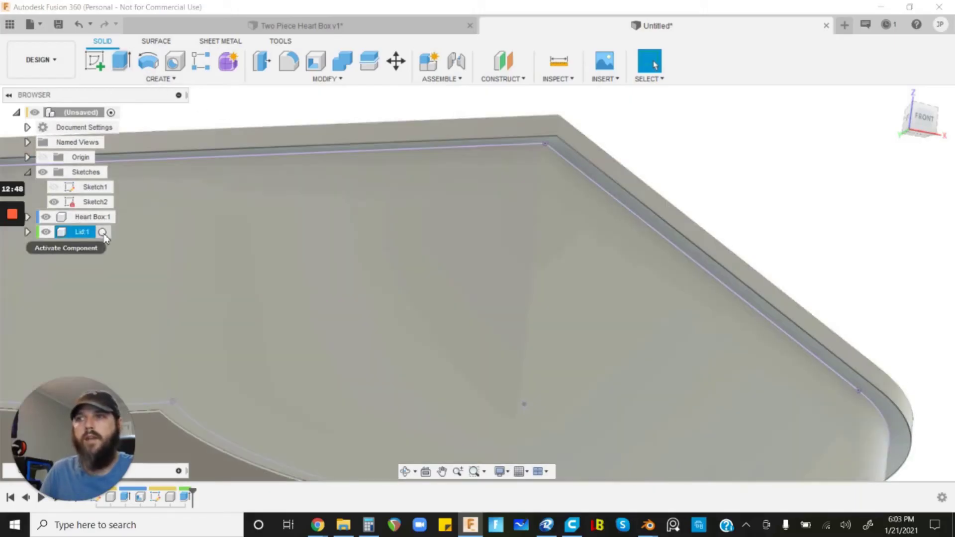
{"action": "left_click", "coordinate": [102, 233]}
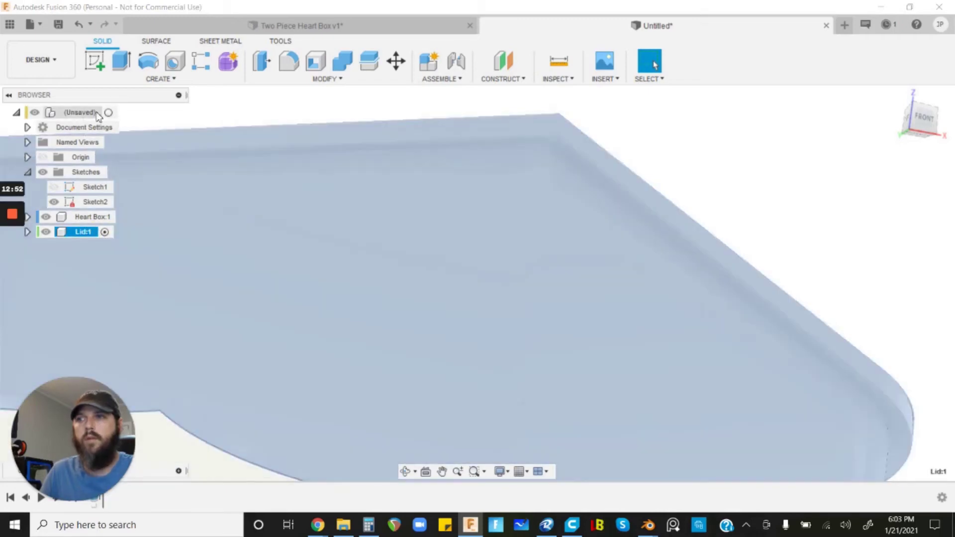
{"action": "left_click", "coordinate": [107, 114]}
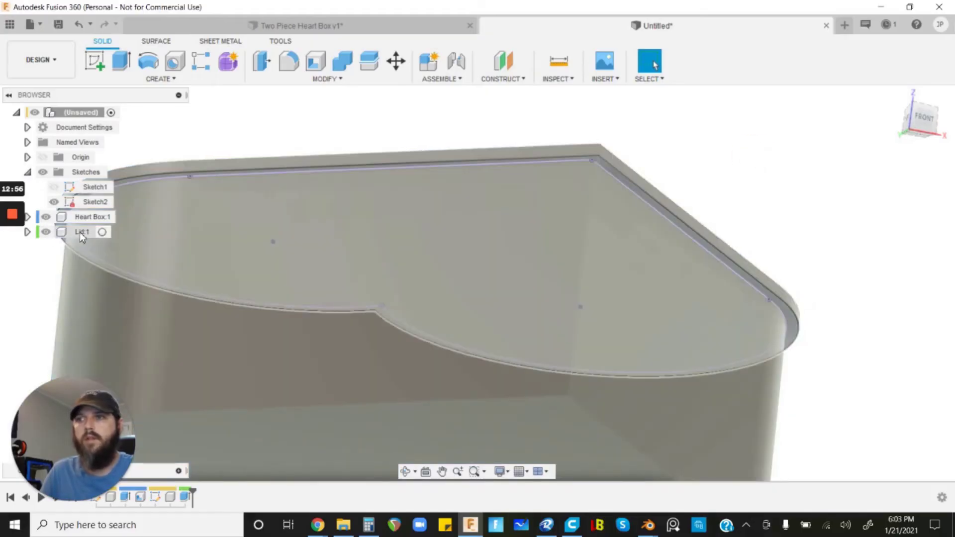
{"action": "left_click", "coordinate": [103, 231]}
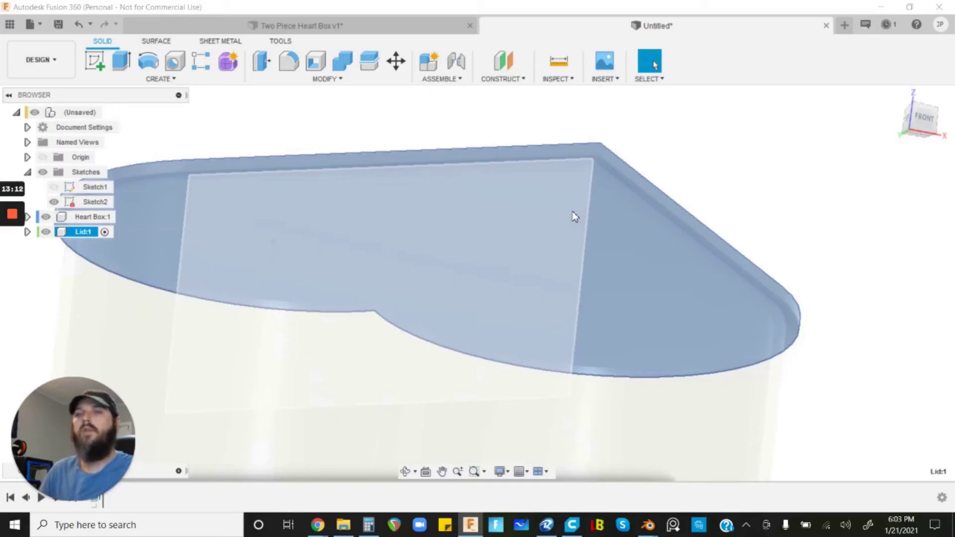
{"action": "left_click", "coordinate": [788, 162]}
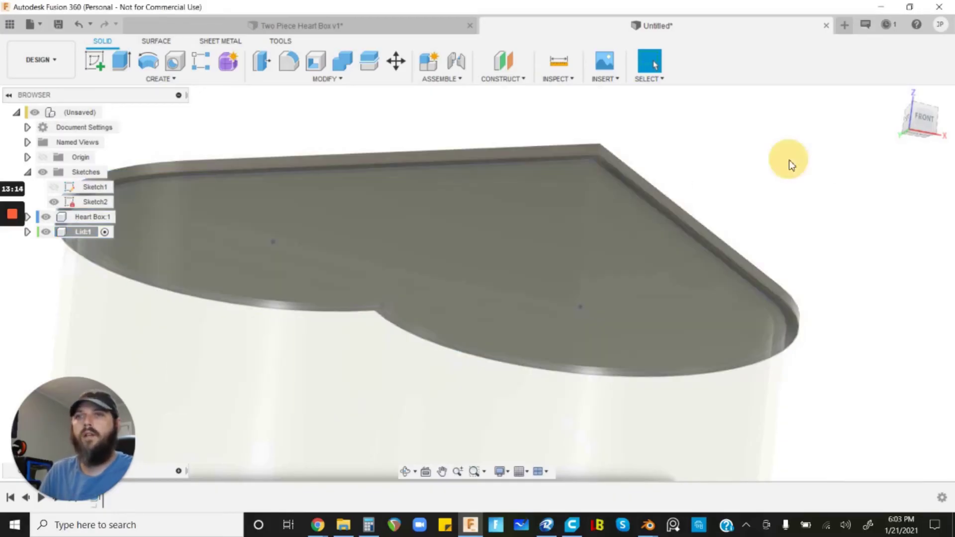
- Extrude the outer ring profile of Sketch2 by -5 mm, joining it to the lid as a downward lip
{"action": "scroll", "coordinate": [619, 180], "scroll_direction": "up", "scroll_amount": 3}
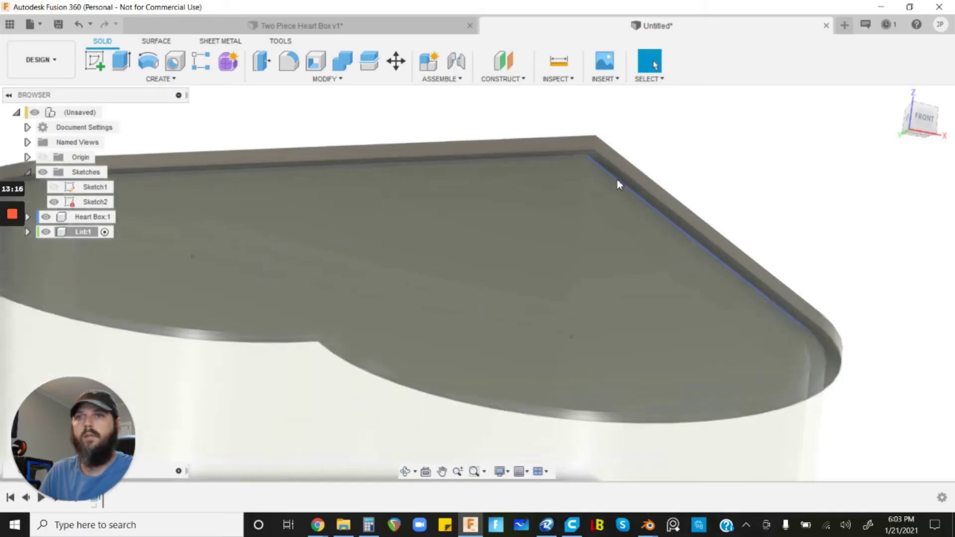
{"action": "scroll", "coordinate": [619, 184], "scroll_direction": "up", "scroll_amount": 3}
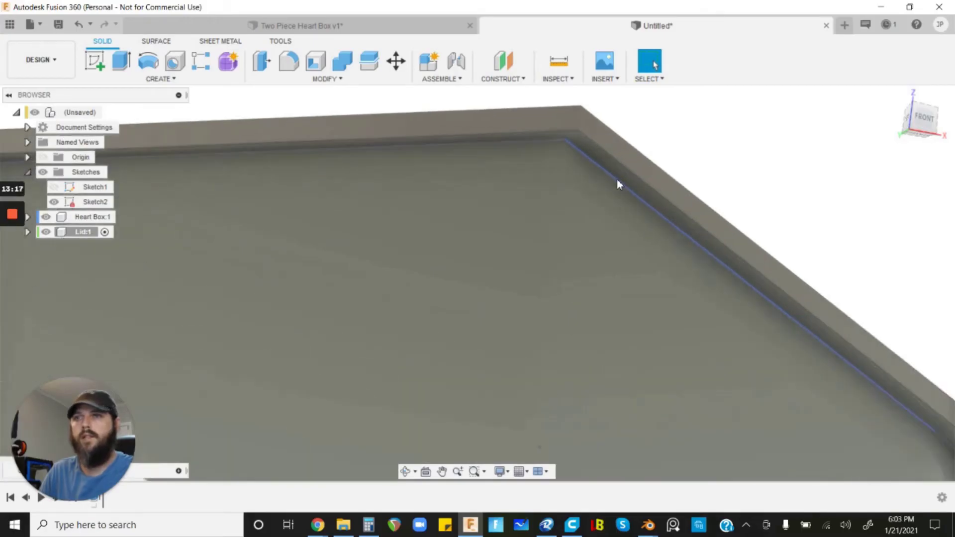
{"action": "left_click", "coordinate": [122, 61]}
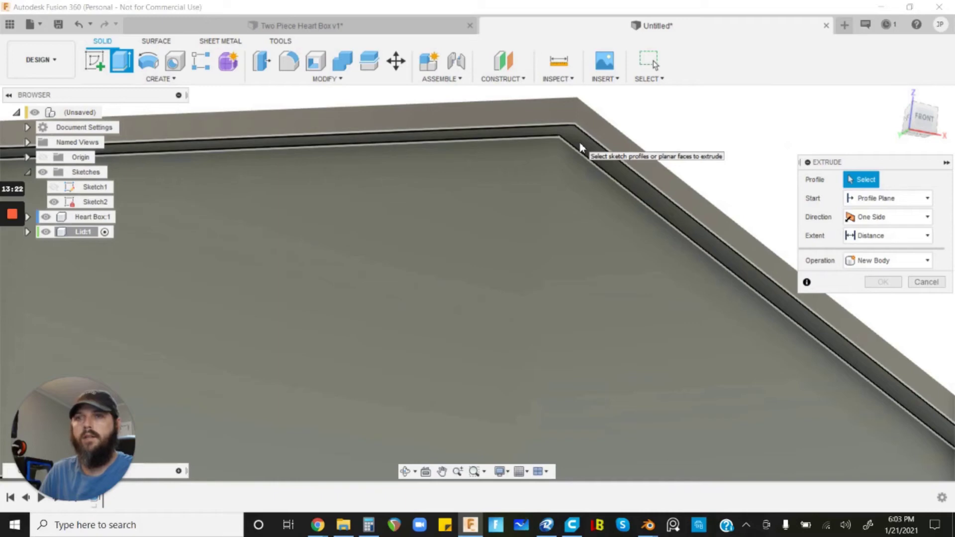
{"action": "left_click", "coordinate": [580, 147]}
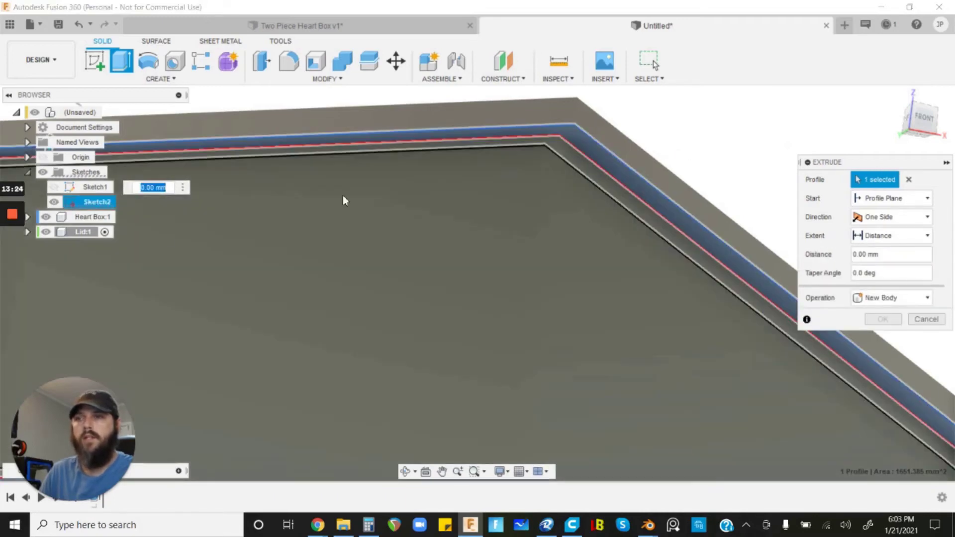
{"action": "scroll", "coordinate": [553, 201], "scroll_direction": "down", "scroll_amount": 3}
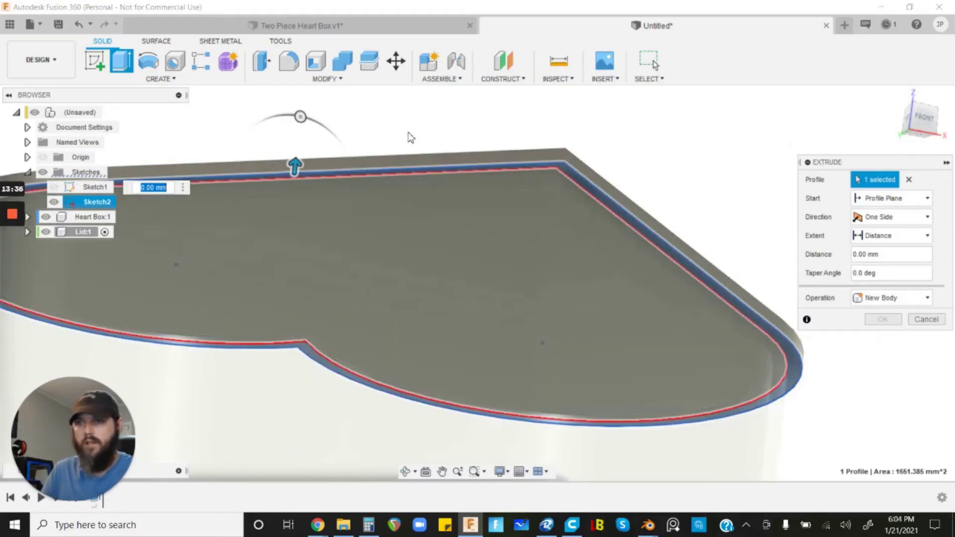
{"action": "key", "text": "BackSpace"}
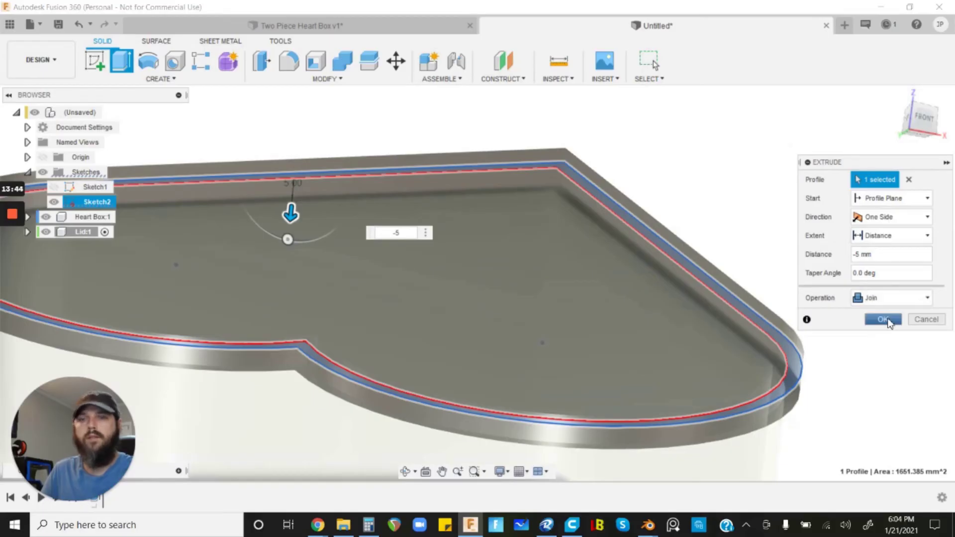
{"action": "left_click", "coordinate": [889, 324]}
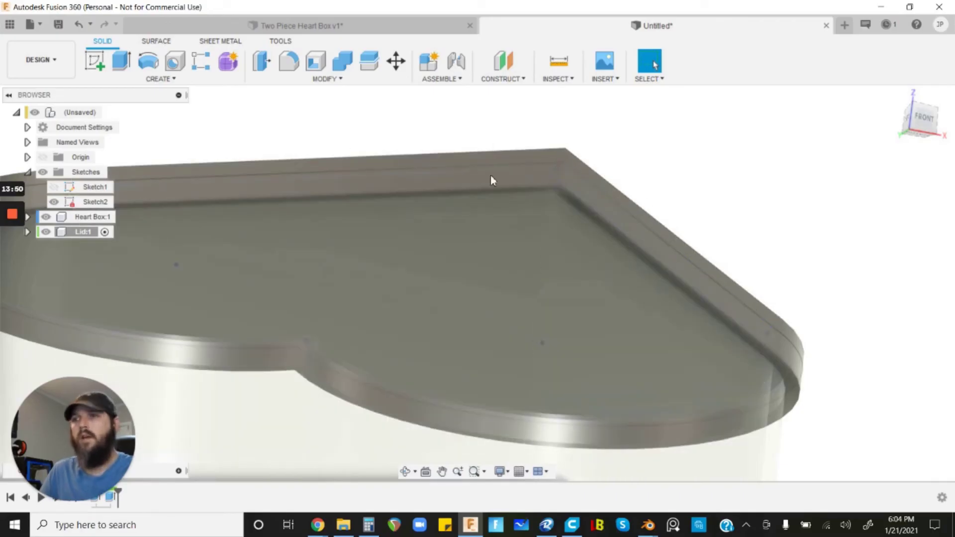
- Hide Sketch2, keeping the Lid and Heart Box components displayed
{"action": "left_click", "coordinate": [57, 202]}
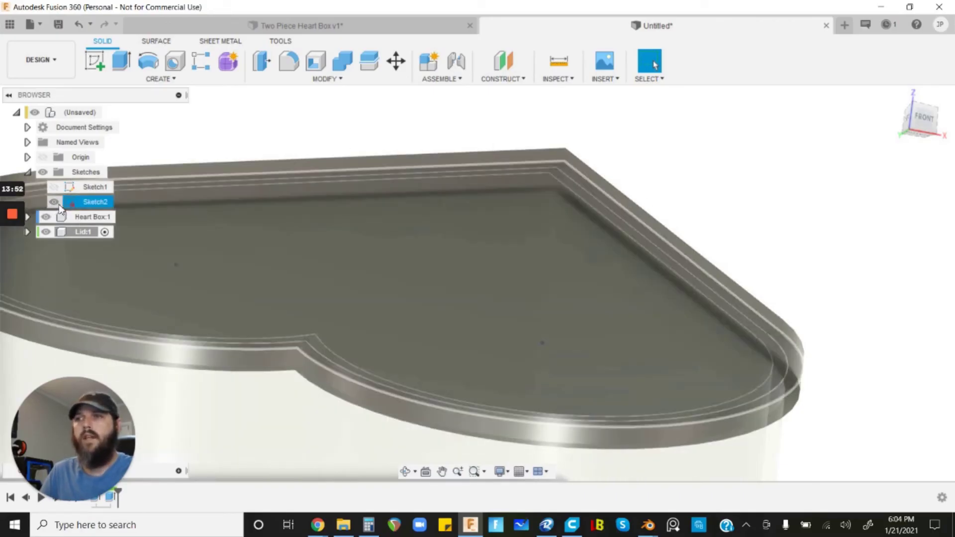
{"action": "left_click", "coordinate": [57, 202]}
{"action": "scroll", "coordinate": [610, 209], "scroll_direction": "down", "scroll_amount": 3}
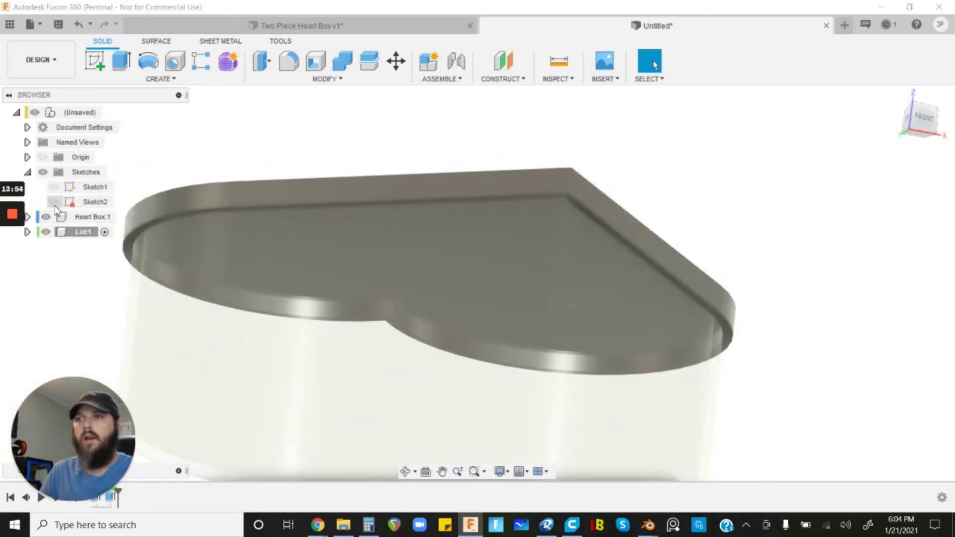
{"action": "left_click", "coordinate": [46, 232]}
{"action": "left_click", "coordinate": [46, 230]}
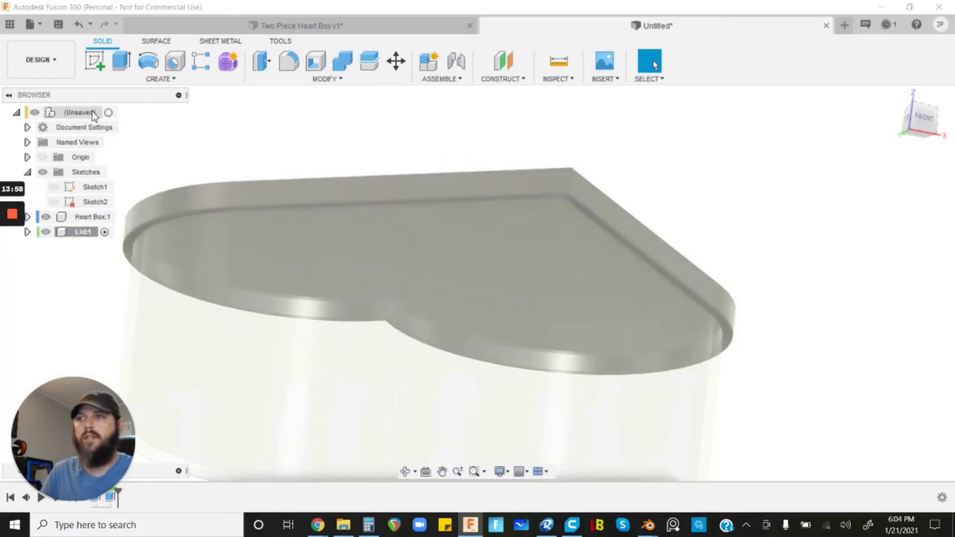
- Reactivate the top-level assembly and save the design as "Heart Shaped Box New (2 Piece)"
{"action": "left_click", "coordinate": [110, 111]}
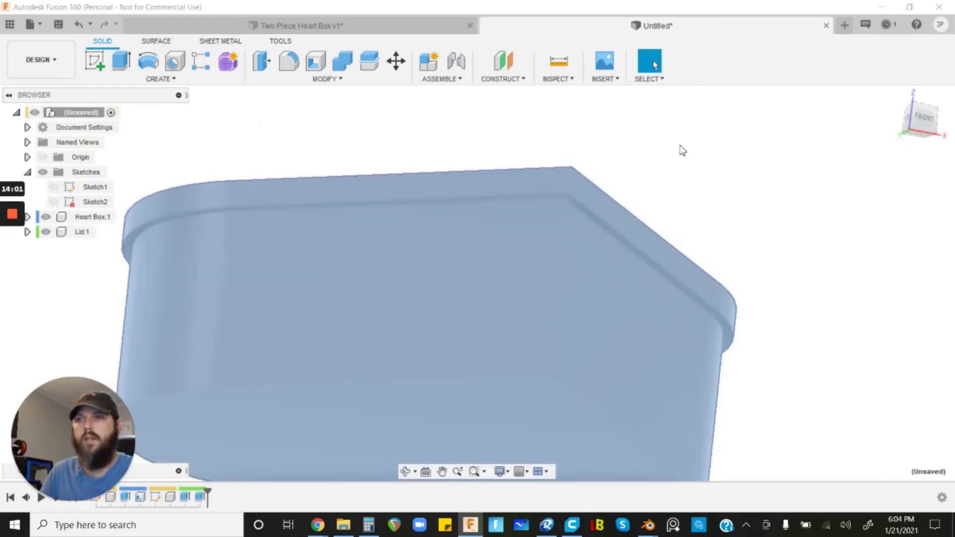
{"action": "middle_click_drag", "start_coordinate": [806, 136], "coordinate": [741, 140]}
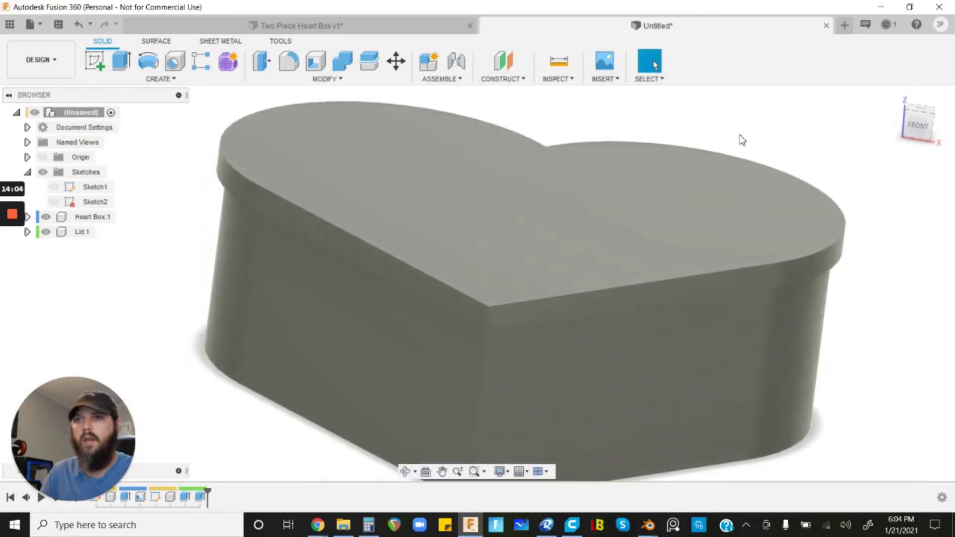
{"action": "left_click", "coordinate": [58, 26]}
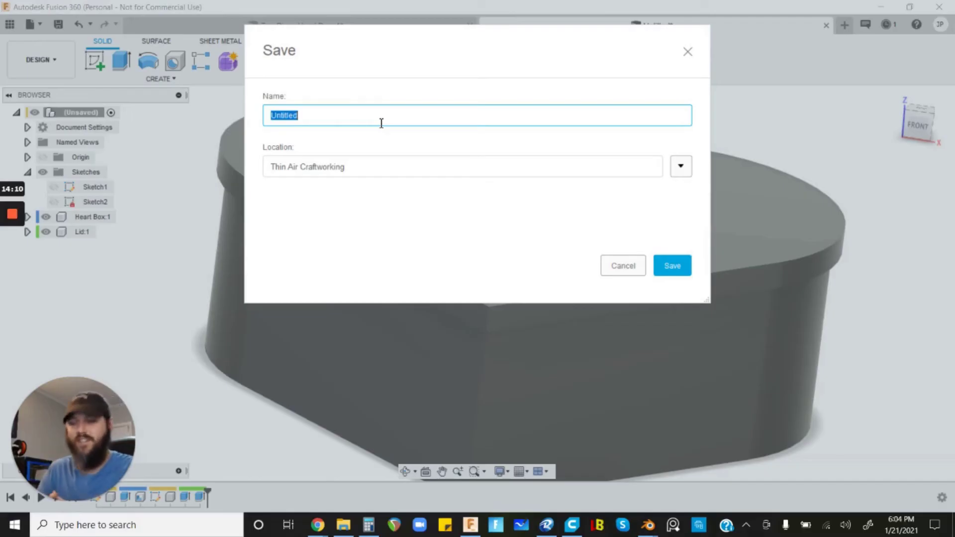
{"action": "type", "text": "Heart Shaped Box New (2 Piece"}
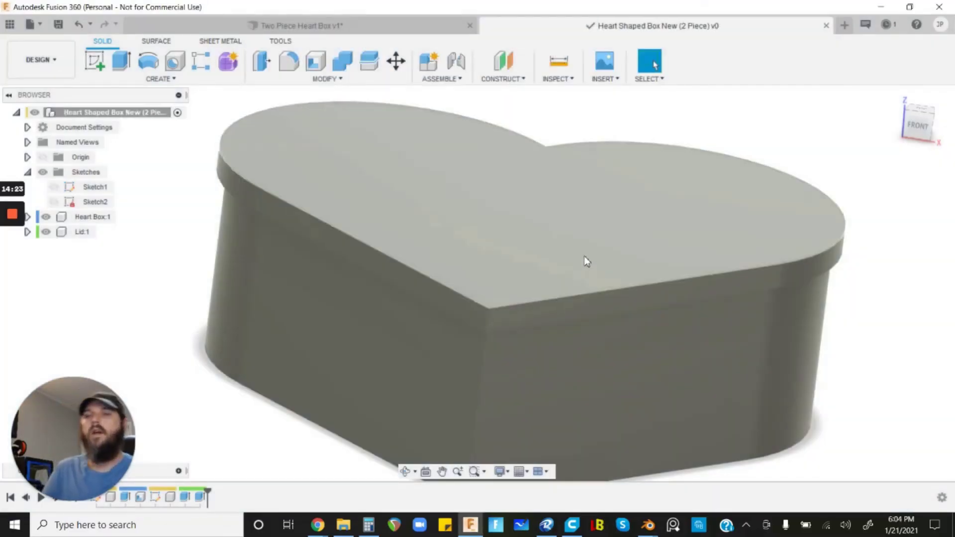
- Examine from above and below how the lid's lip meets the outer walls of the heart box
{"action": "scroll", "coordinate": [586, 249], "scroll_direction": "down", "scroll_amount": 3}
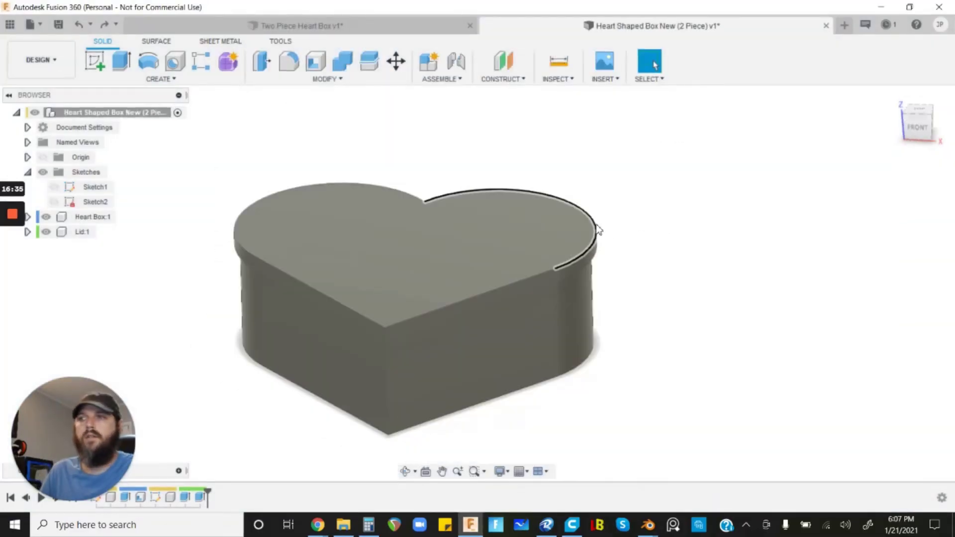
{"action": "scroll", "coordinate": [641, 216], "scroll_direction": "down", "scroll_amount": 1}
{"action": "scroll", "coordinate": [640, 217], "scroll_direction": "up", "scroll_amount": 2}
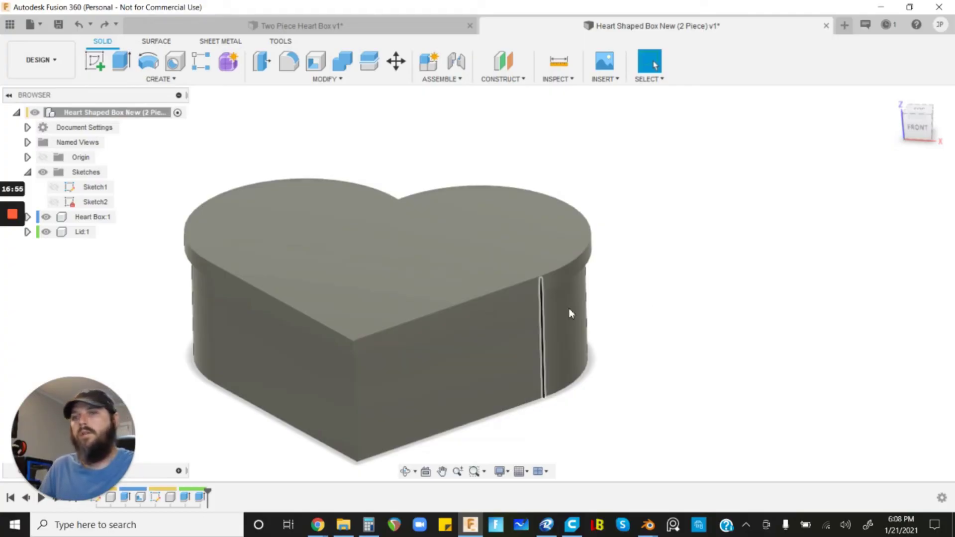
{"action": "middle_click_drag", "start_coordinate": [645, 298], "coordinate": [588, 269], "text": "shift"}
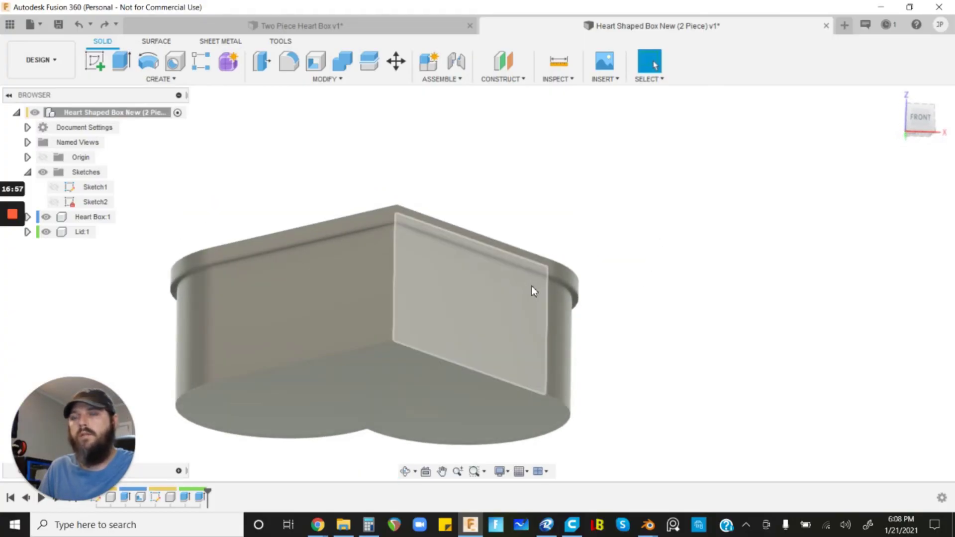
{"action": "scroll", "coordinate": [525, 271], "scroll_direction": "up", "scroll_amount": 4}
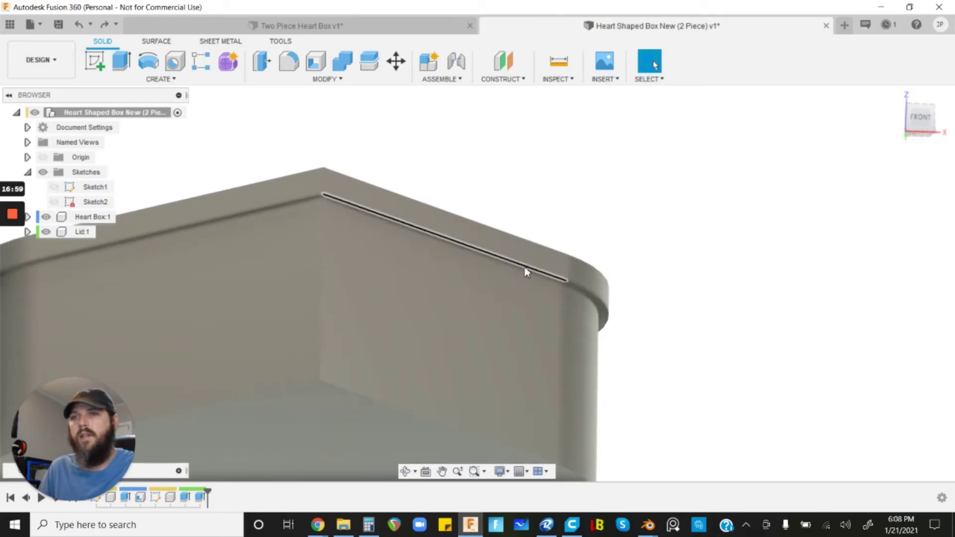
{"action": "scroll", "coordinate": [525, 271], "scroll_direction": "down", "scroll_amount": 3}
{"action": "middle_click_drag", "start_coordinate": [533, 250], "coordinate": [617, 276], "text": "shift"}
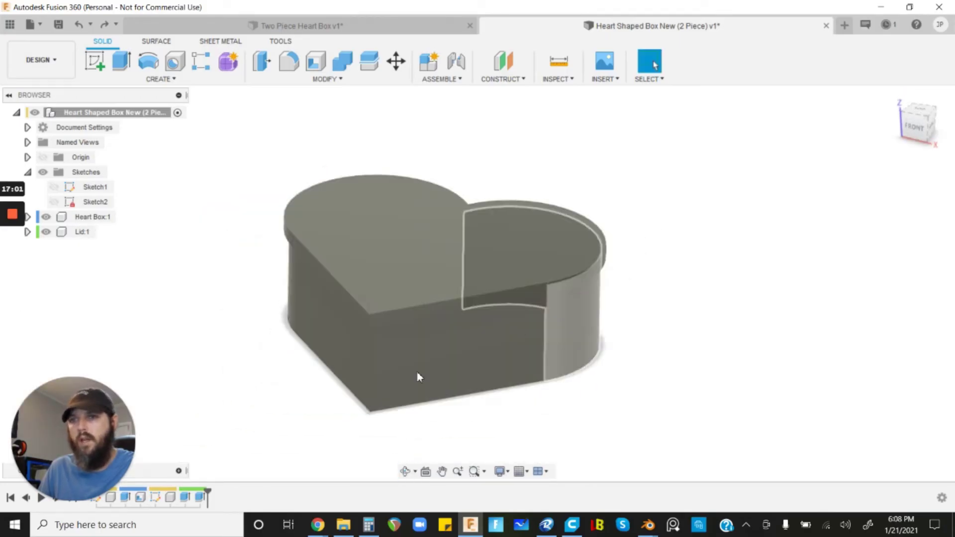
- Offset the four outer side faces of the heart box inward by the Clearance parameter (-Clearance)
{"action": "left_click", "coordinate": [449, 360]}
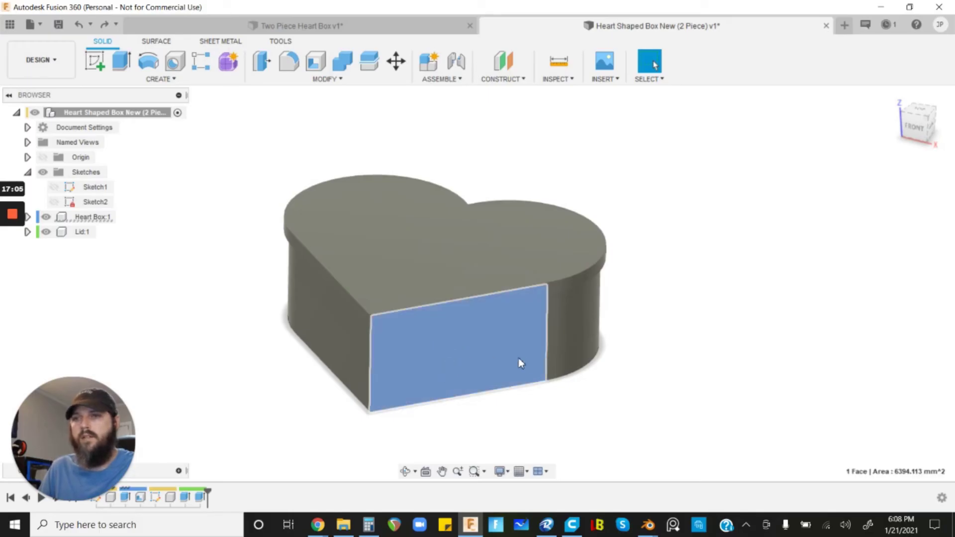
{"action": "left_click", "coordinate": [597, 338], "text": "ctrl"}
{"action": "left_click", "coordinate": [339, 333], "text": "ctrl"}
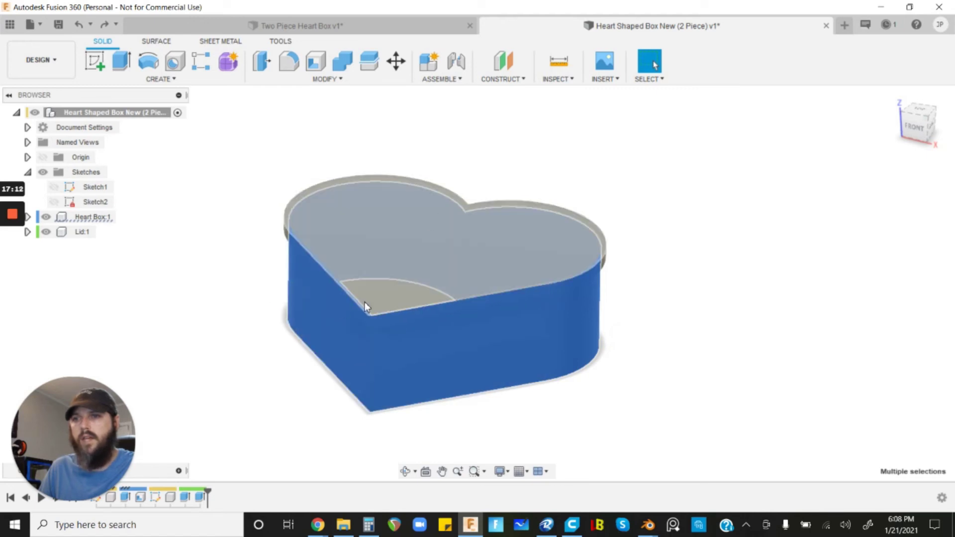
{"action": "middle_click_drag", "start_coordinate": [225, 317], "coordinate": [223, 348], "text": "shift"}
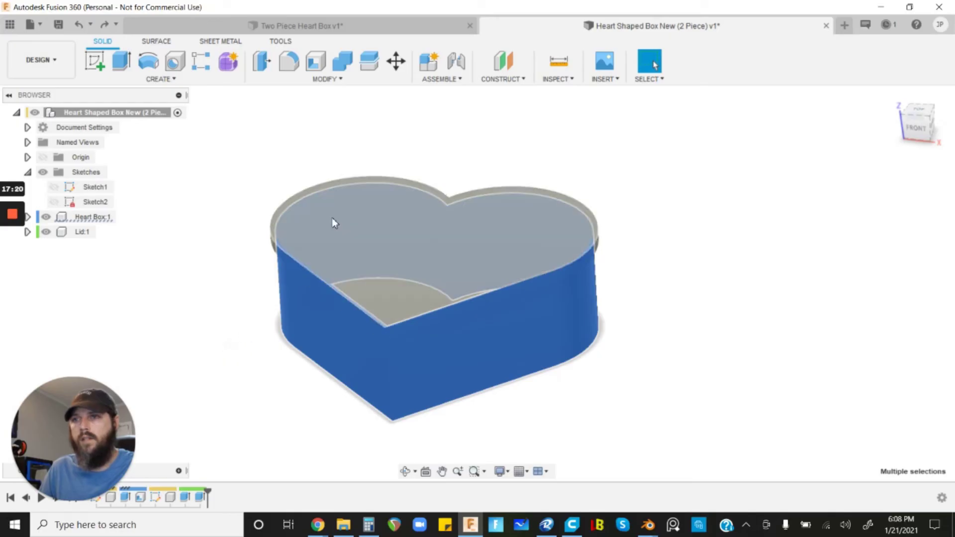
{"action": "left_click", "coordinate": [262, 63]}
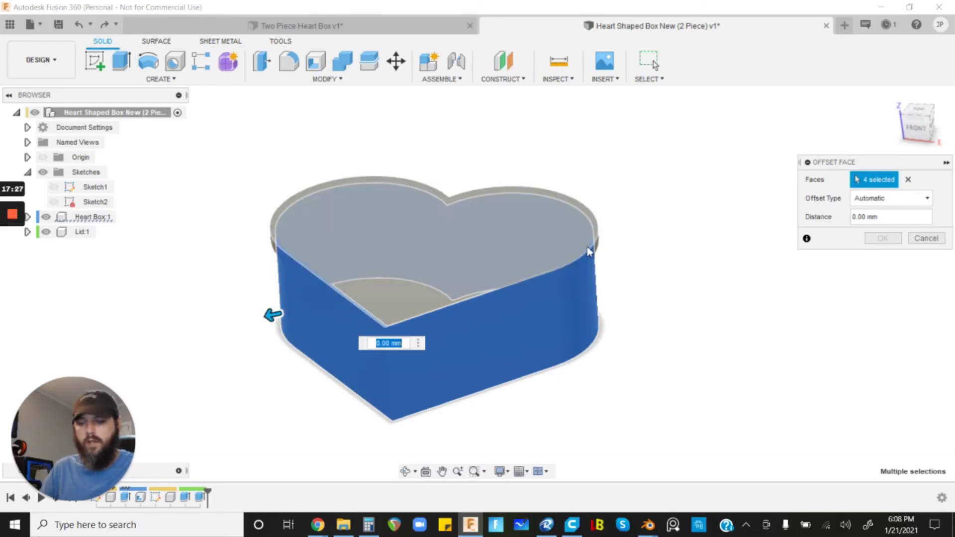
{"action": "key", "text": "BackSpace"}
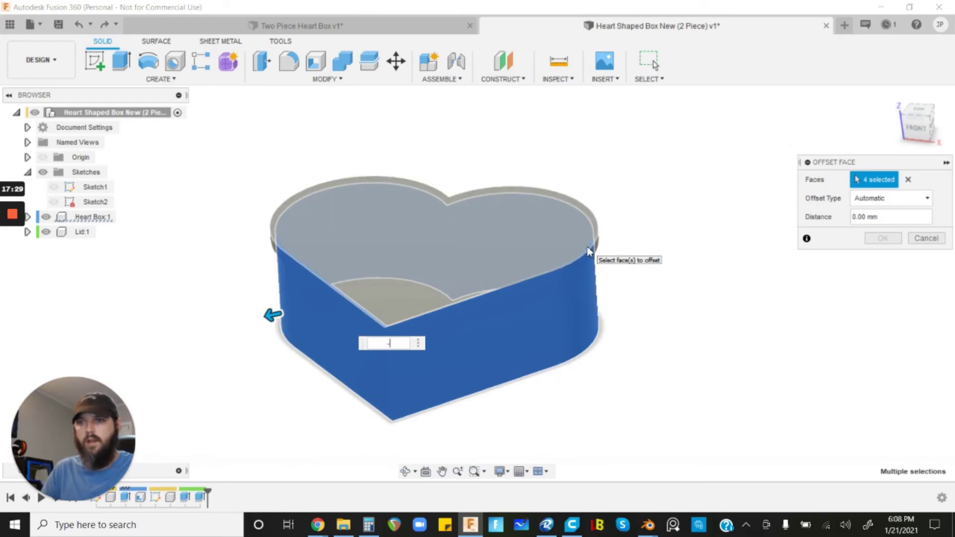
{"action": "type", "text": "-c"}
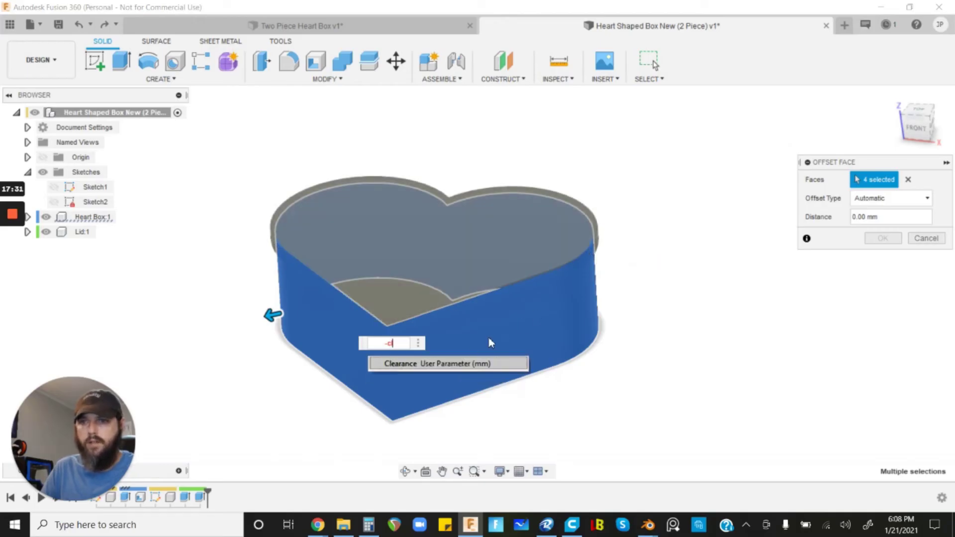
{"action": "type", "text": "l"}
{"action": "left_click", "coordinate": [441, 365]}
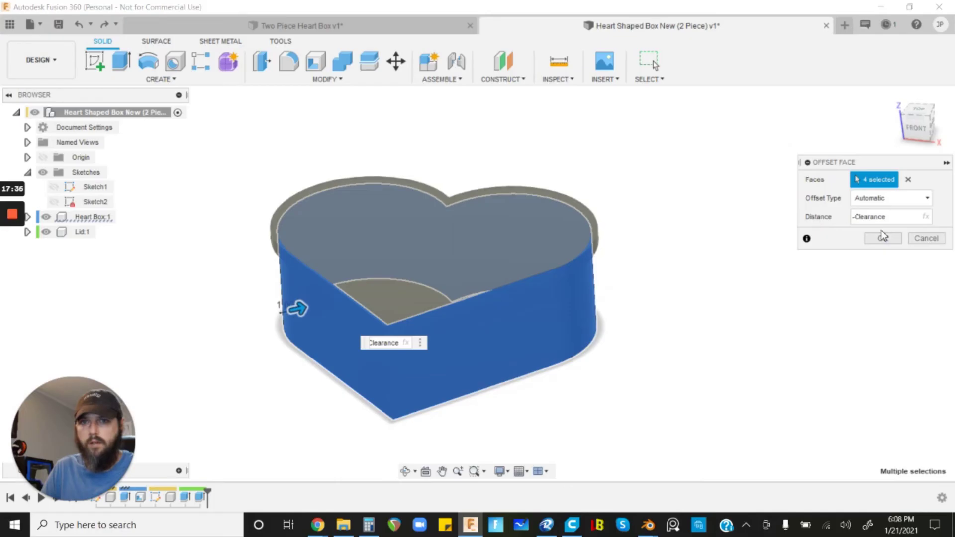
{"action": "left_click", "coordinate": [882, 237]}
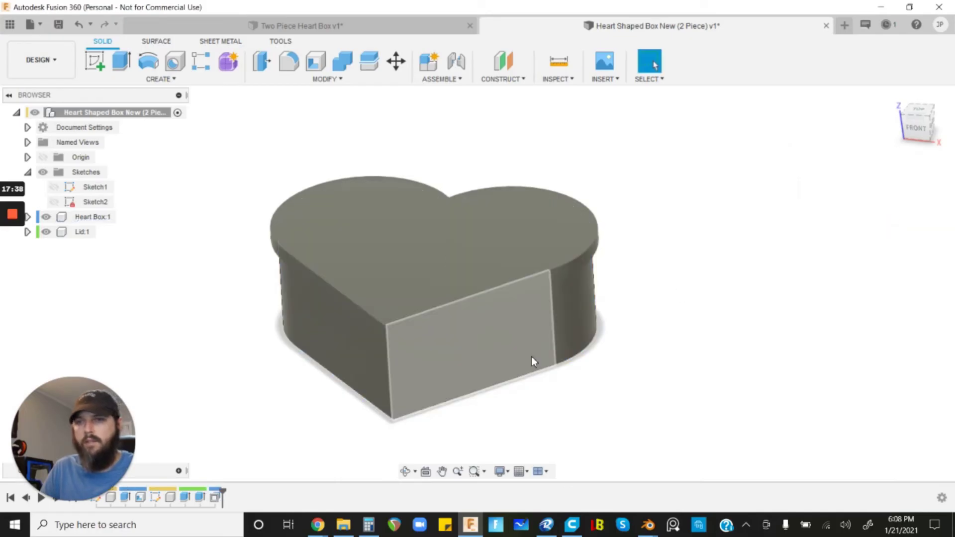
- Check the gap between the lid and the box walls, and undo the face offset
{"action": "scroll", "coordinate": [531, 357], "scroll_direction": "up", "scroll_amount": 2}
{"action": "scroll", "coordinate": [531, 358], "scroll_direction": "up", "scroll_amount": 2}
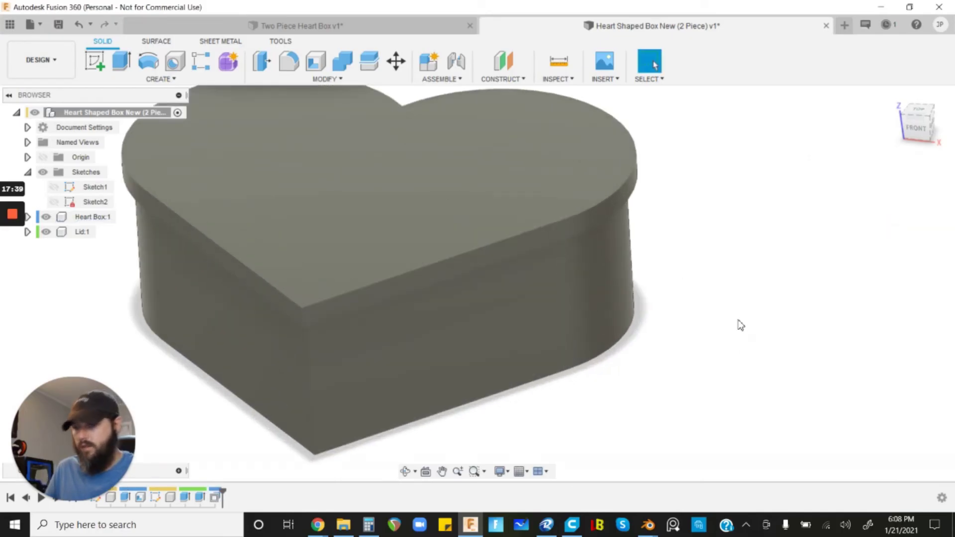
{"action": "scroll", "coordinate": [733, 319], "scroll_direction": "up", "scroll_amount": 2}
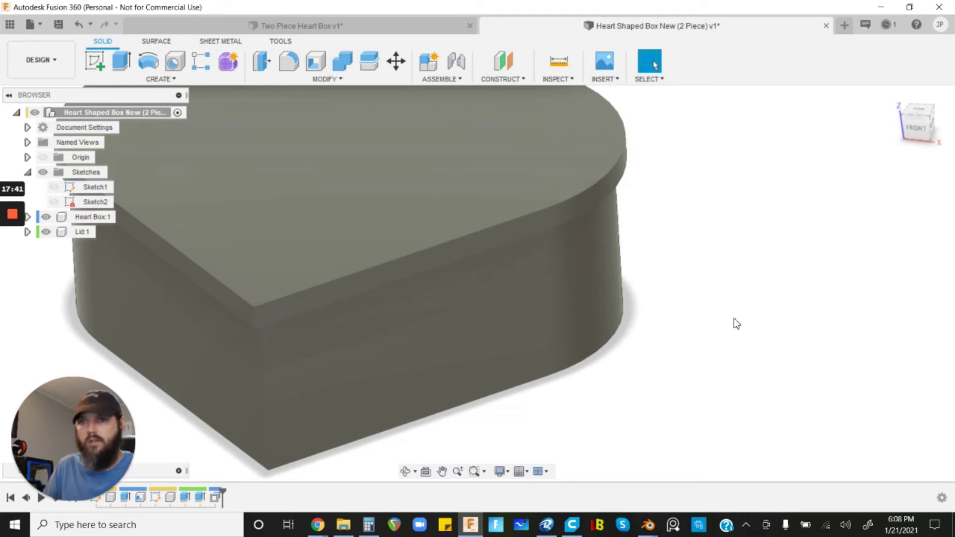
{"action": "key", "text": "ctrl+z"}
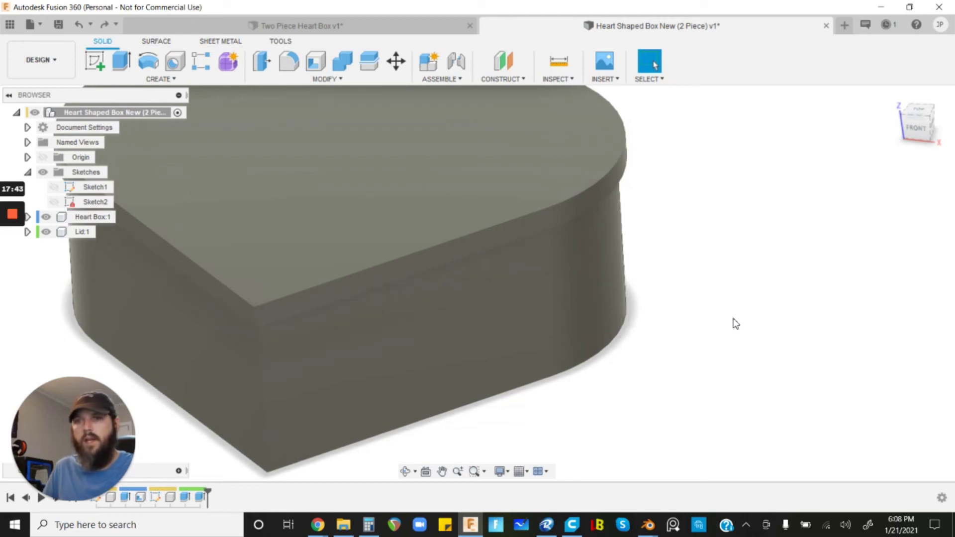
- Redo the inward offset of the heart box's outer side faces
{"action": "key", "text": "ctrl+y"}
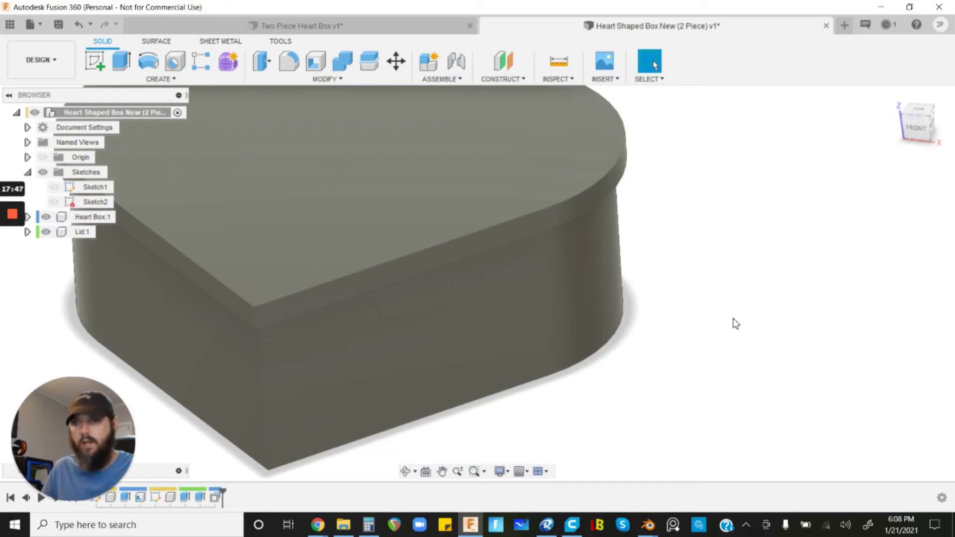
{"action": "scroll", "coordinate": [731, 313], "scroll_direction": "down", "scroll_amount": 4}
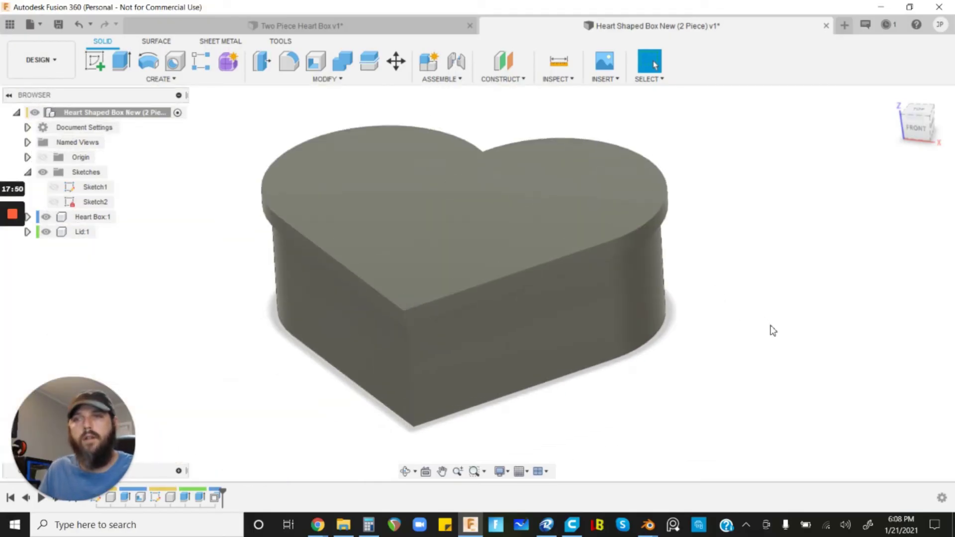
- Measure from below the gap between the box's straight outer wall and the inner edge of the lid's lip
{"action": "middle_click_drag", "start_coordinate": [755, 349], "coordinate": [378, 214], "text": "shift"}
{"action": "scroll", "coordinate": [285, 199], "scroll_direction": "up", "scroll_amount": 3}
{"action": "scroll", "coordinate": [281, 199], "scroll_direction": "up", "scroll_amount": 3}
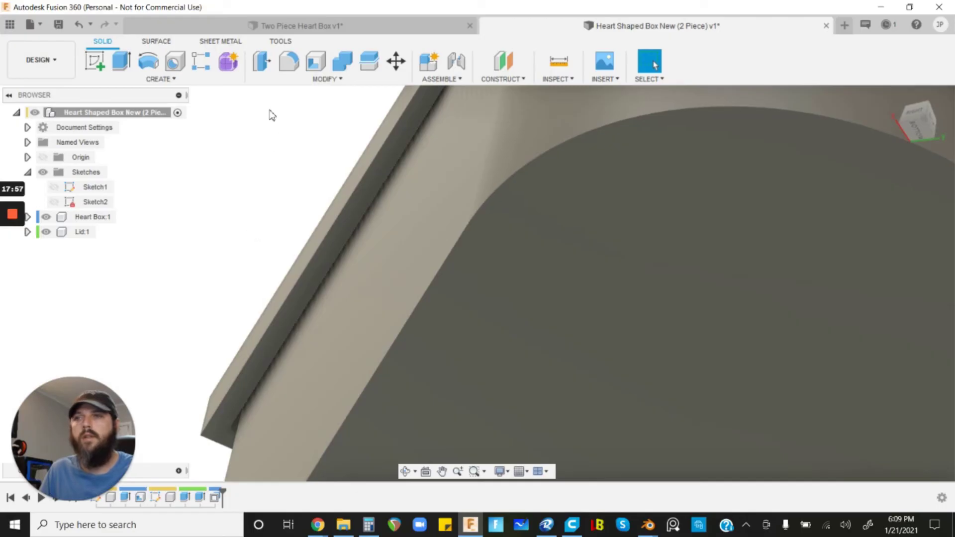
{"action": "left_click", "coordinate": [559, 61]}
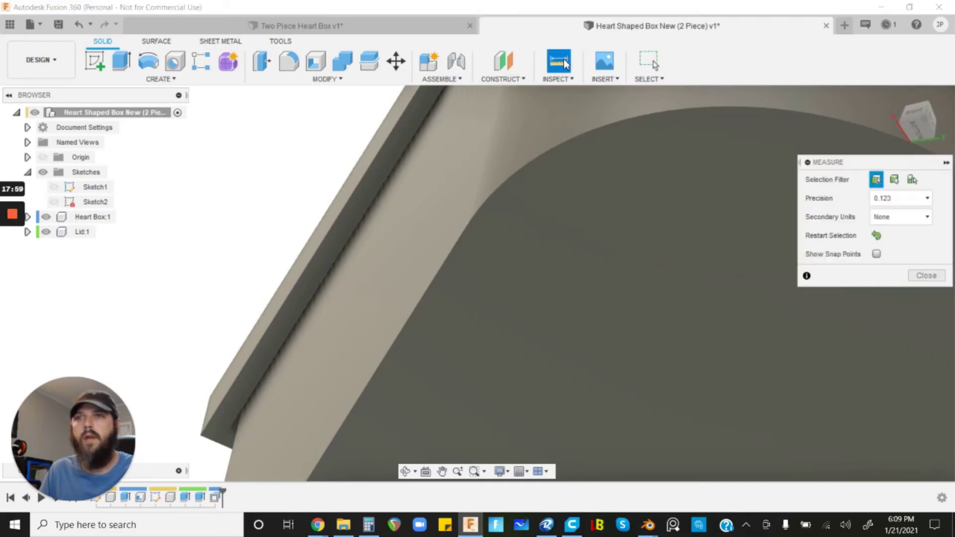
{"action": "left_click", "coordinate": [354, 303]}
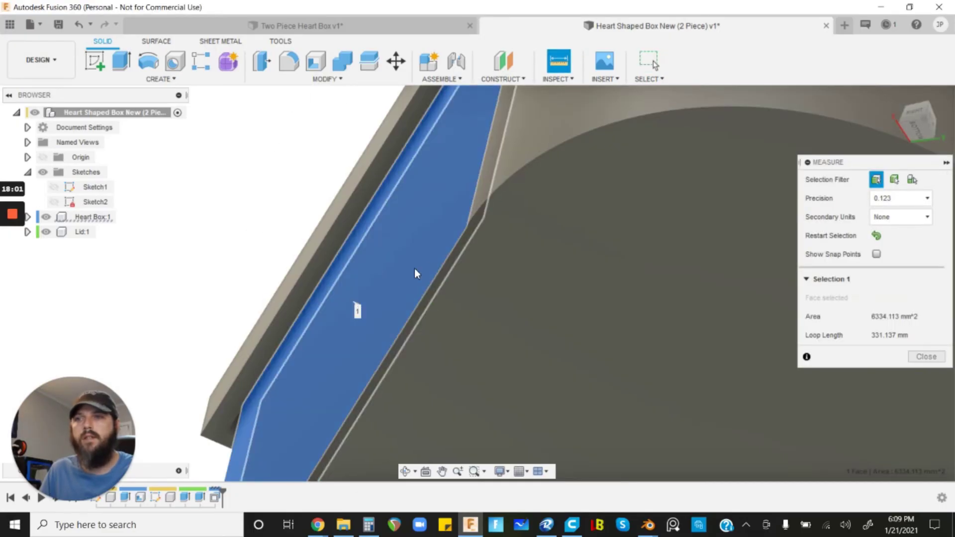
{"action": "left_click", "coordinate": [369, 199]}
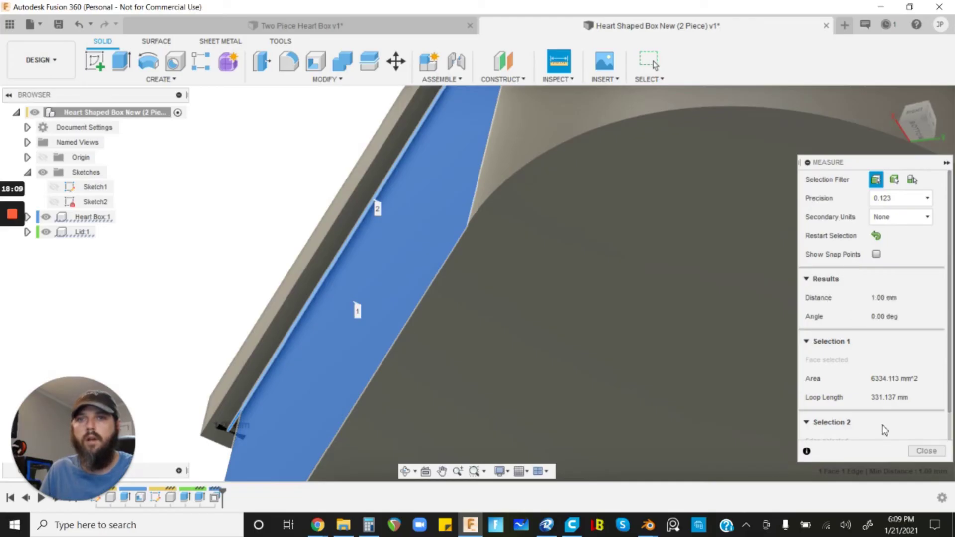
{"action": "left_click", "coordinate": [927, 450]}
{"action": "scroll", "coordinate": [314, 223], "scroll_direction": "down", "scroll_amount": 10}
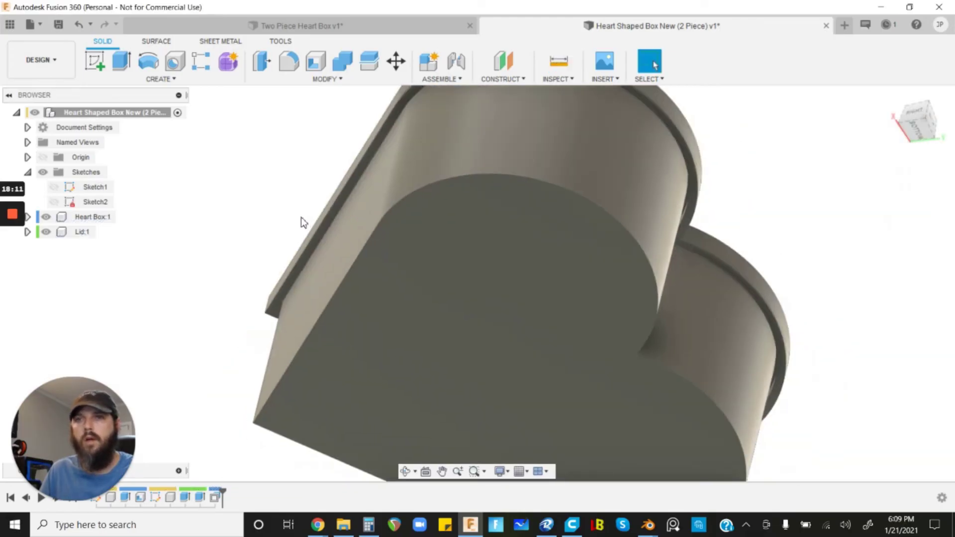
{"action": "middle_click_drag", "start_coordinate": [259, 186], "coordinate": [404, 252], "text": "shift"}
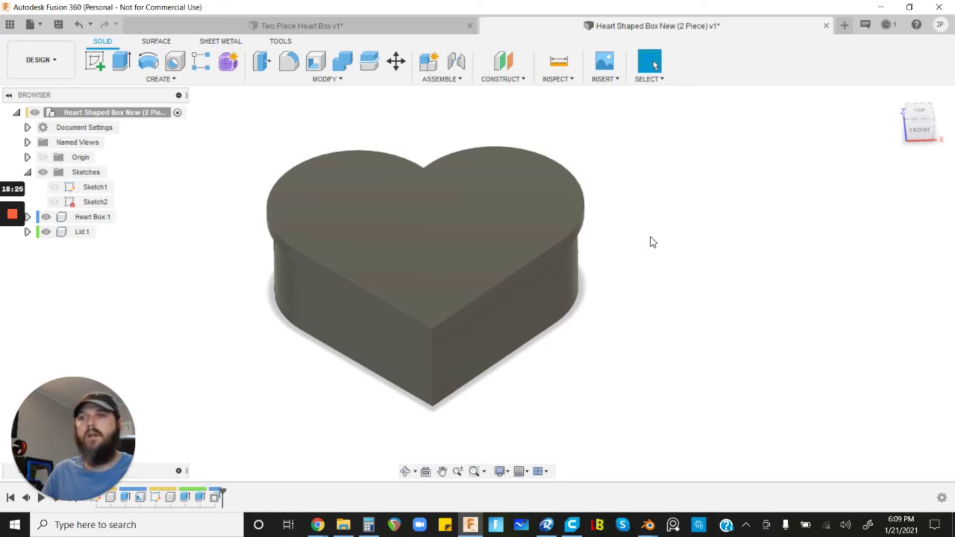
- Set the WallThickness user parameter to 5 mm, keeping the model in view behind the parameters list
{"action": "key", "text": "shift+p"}
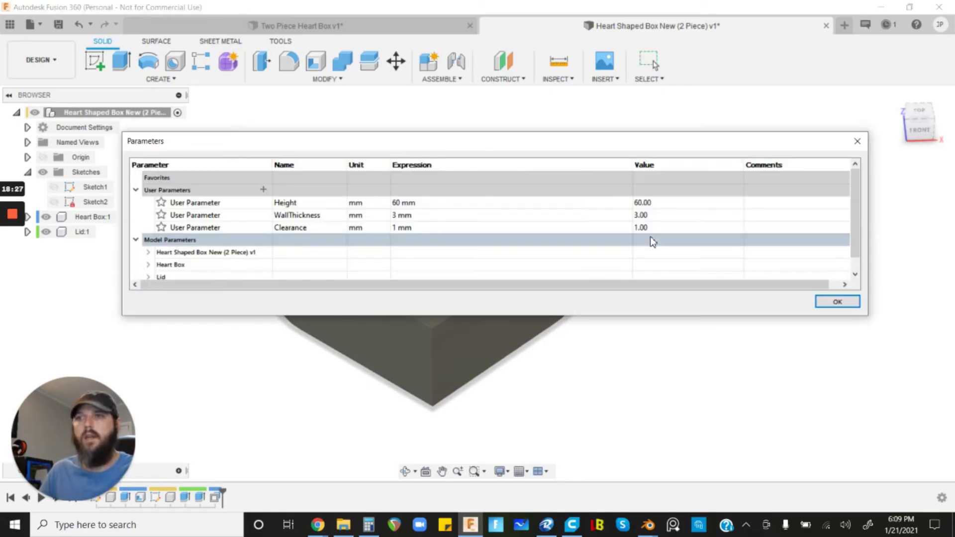
{"action": "left_click_drag", "start_coordinate": [401, 143], "coordinate": [415, 311]}
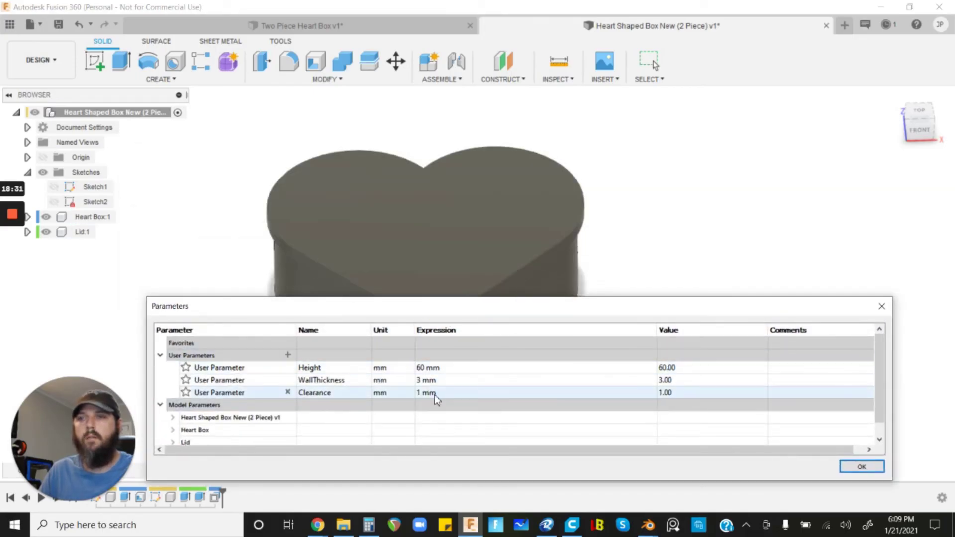
{"action": "double_click", "coordinate": [436, 395]}
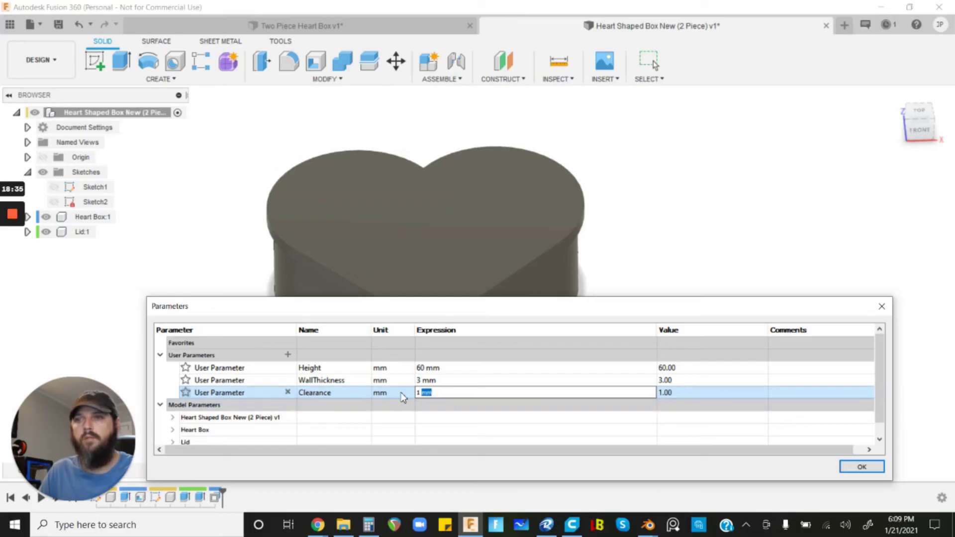
{"action": "left_click", "coordinate": [400, 392]}
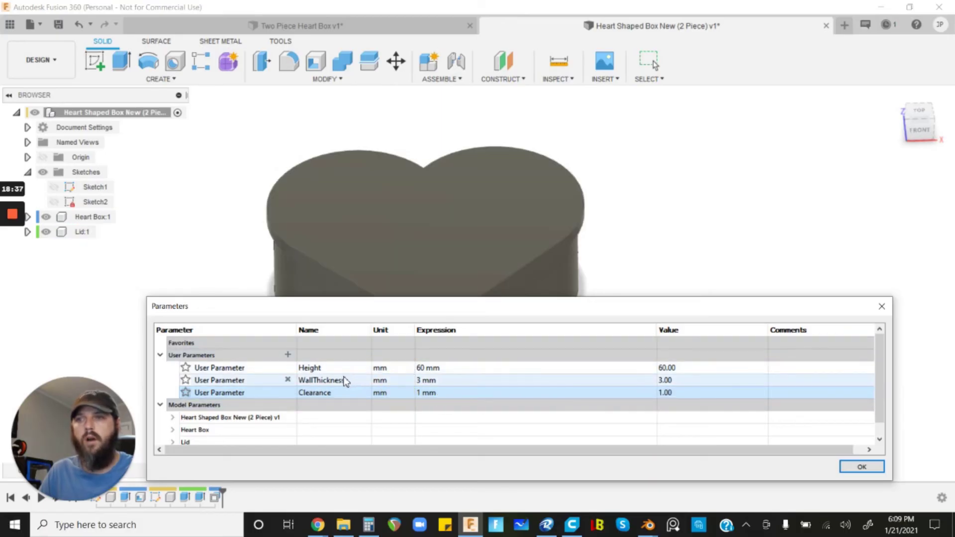
{"action": "left_click", "coordinate": [438, 381]}
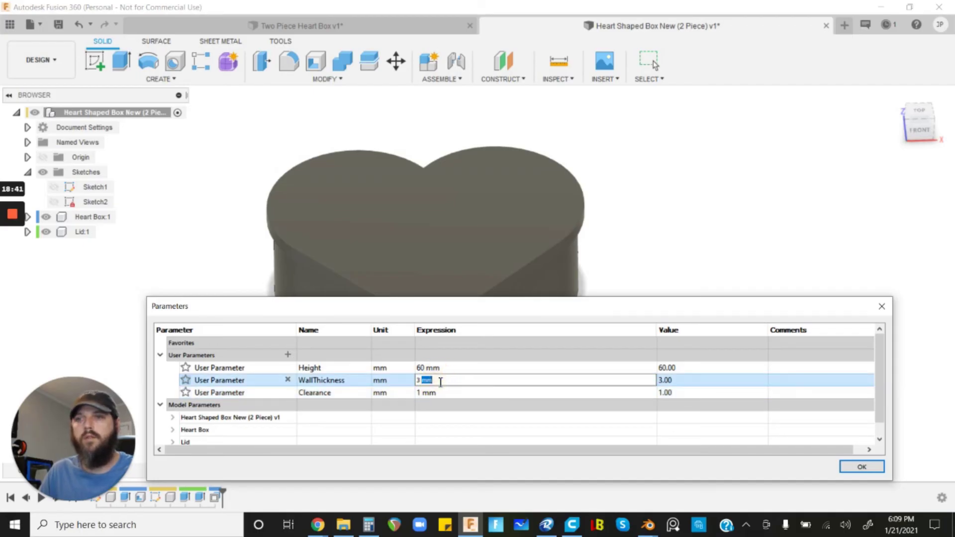
{"action": "double_click", "coordinate": [438, 381]}
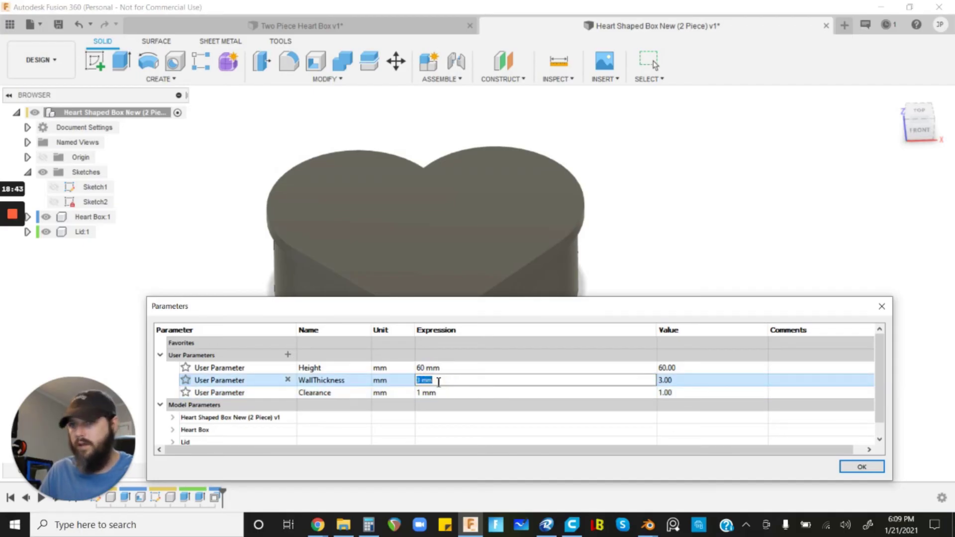
{"action": "type", "text": "5"}
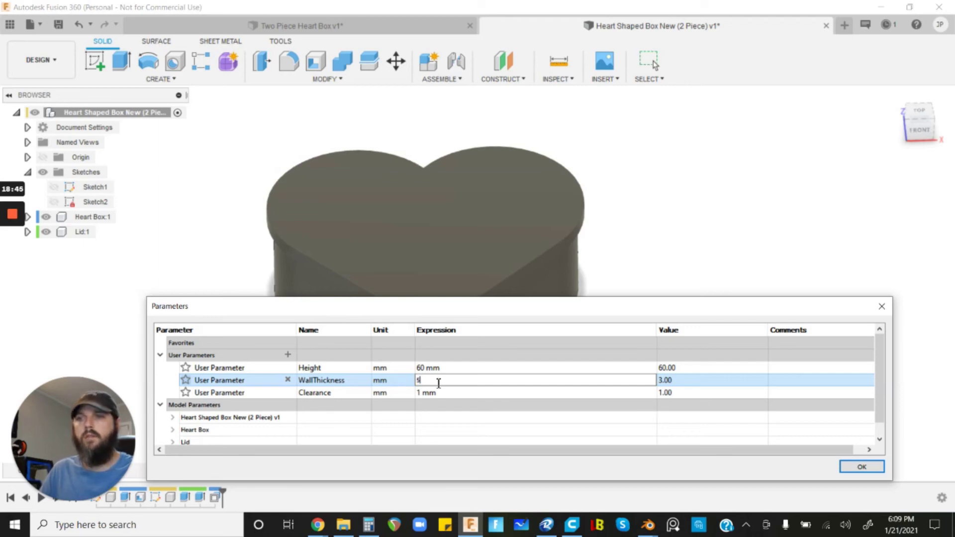
{"action": "key", "text": "Return"}
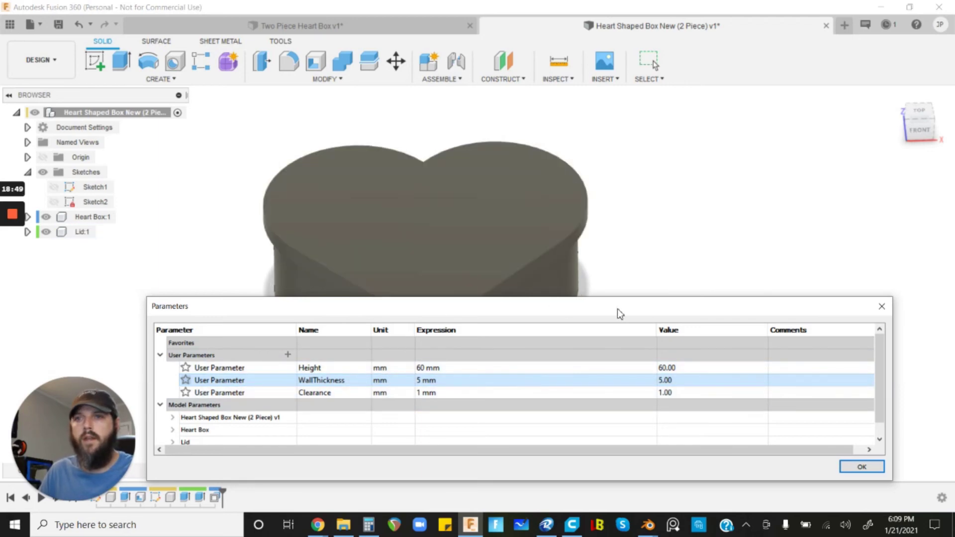
- Set the WallThickness user parameter to 3 mm and close the parameters list
{"action": "double_click", "coordinate": [441, 380]}
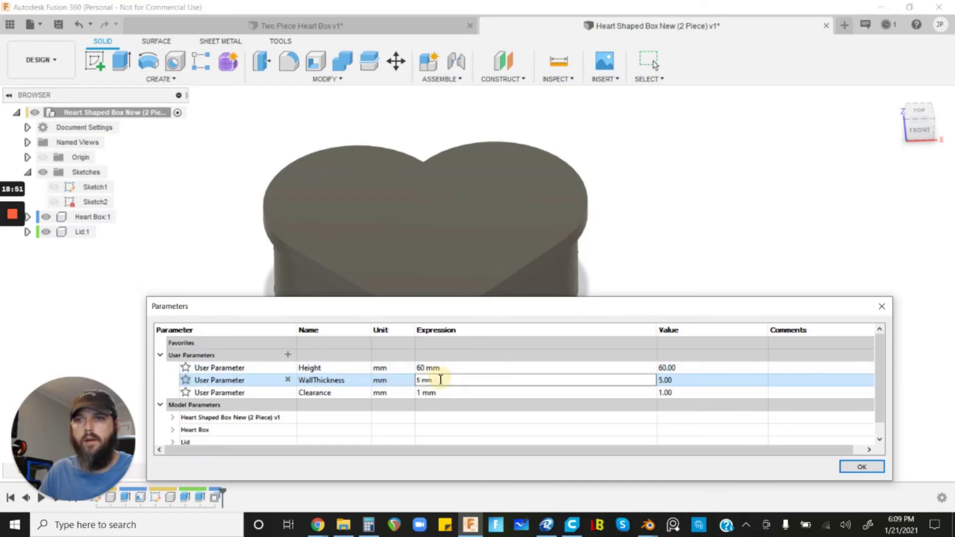
{"action": "left_click_drag", "start_coordinate": [439, 381], "coordinate": [418, 379]}
{"action": "type", "text": "3"}
{"action": "key", "text": "Return"}
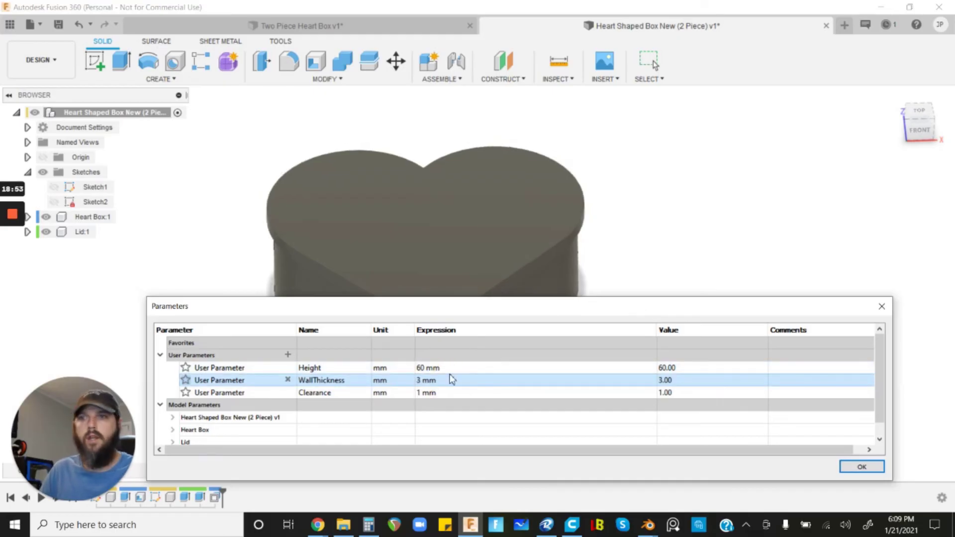
{"action": "left_click_drag", "start_coordinate": [552, 309], "coordinate": [552, 195]}
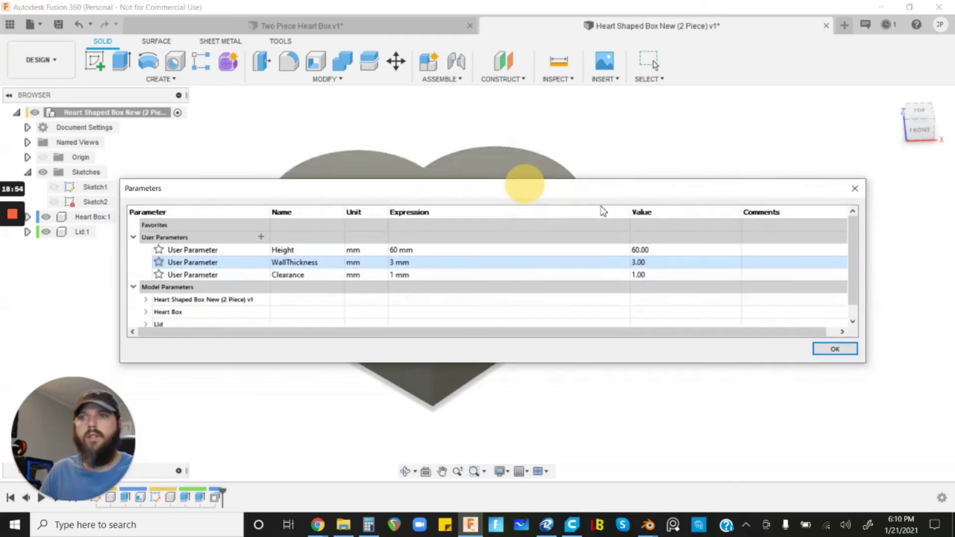
{"action": "left_click", "coordinate": [839, 347]}
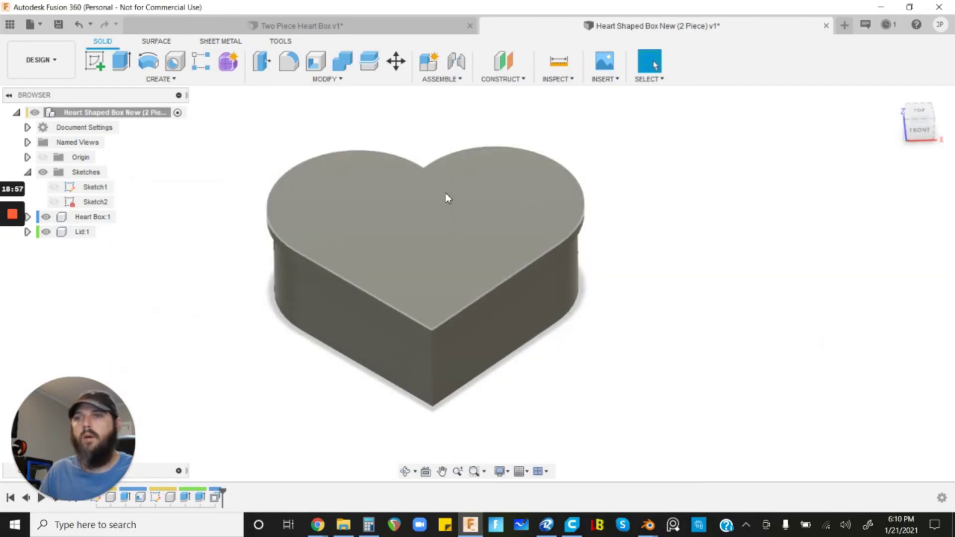
- Apply the ABS (White) plastic appearance to the lid
{"action": "scroll", "coordinate": [445, 197], "scroll_direction": "up", "scroll_amount": 2}
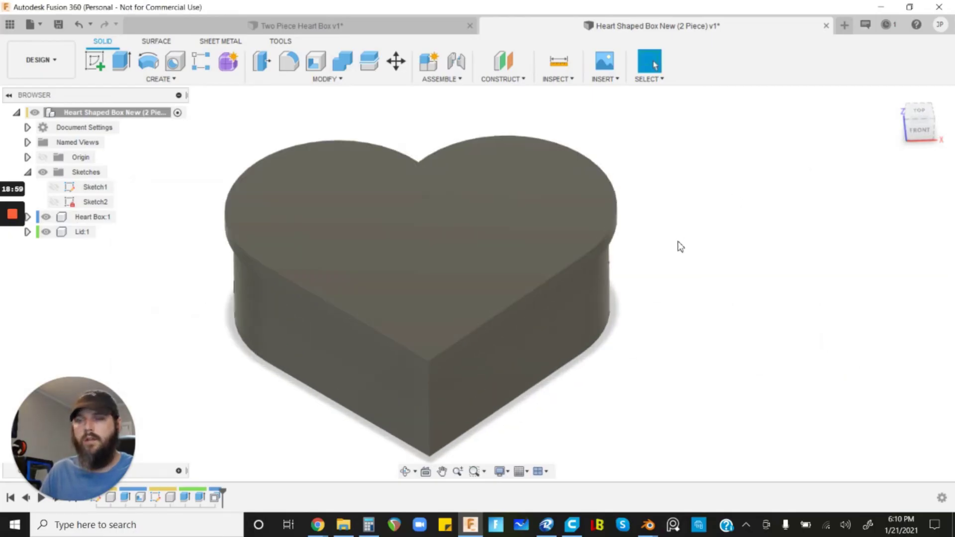
{"action": "key", "text": "a"}
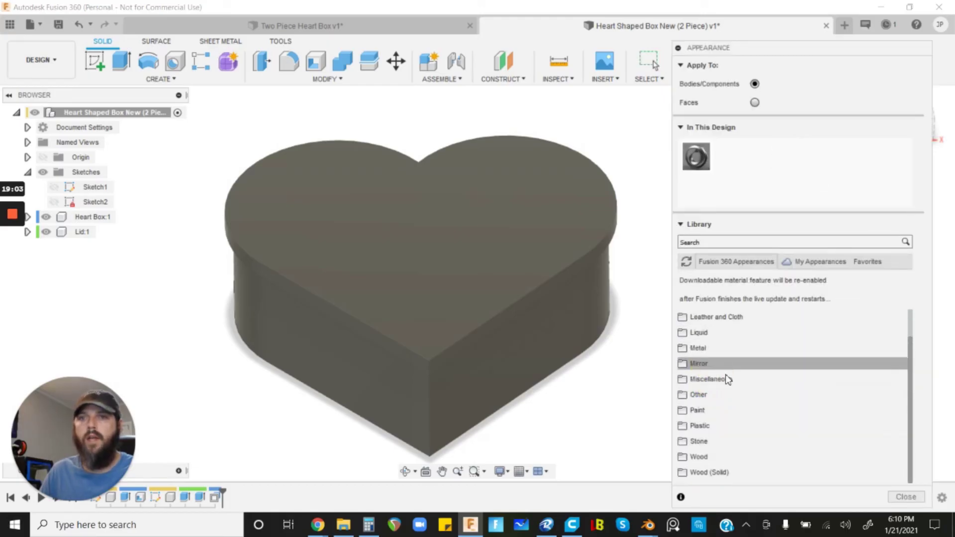
{"action": "scroll", "coordinate": [731, 343], "scroll_direction": "up", "scroll_amount": 2}
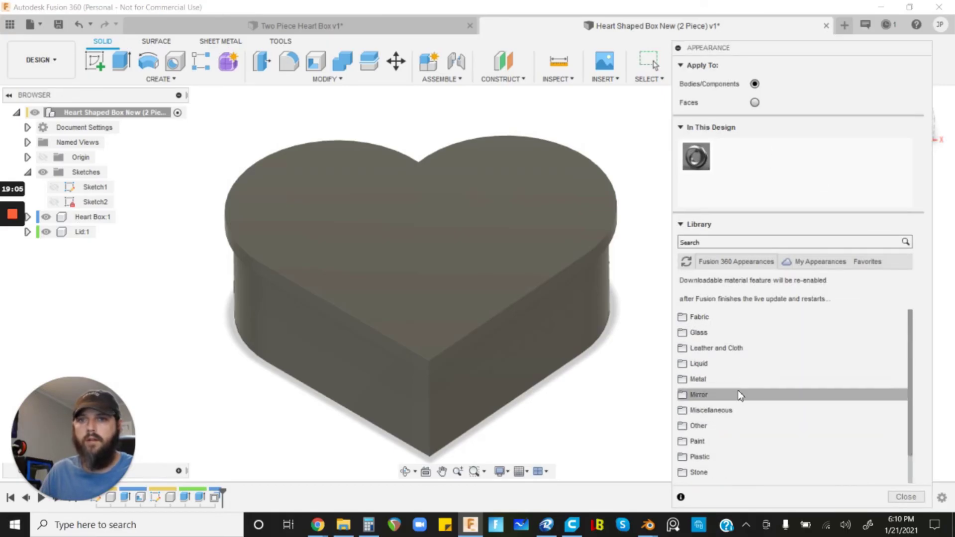
{"action": "left_click", "coordinate": [704, 456]}
{"action": "scroll", "coordinate": [704, 456], "scroll_direction": "down", "scroll_amount": 3}
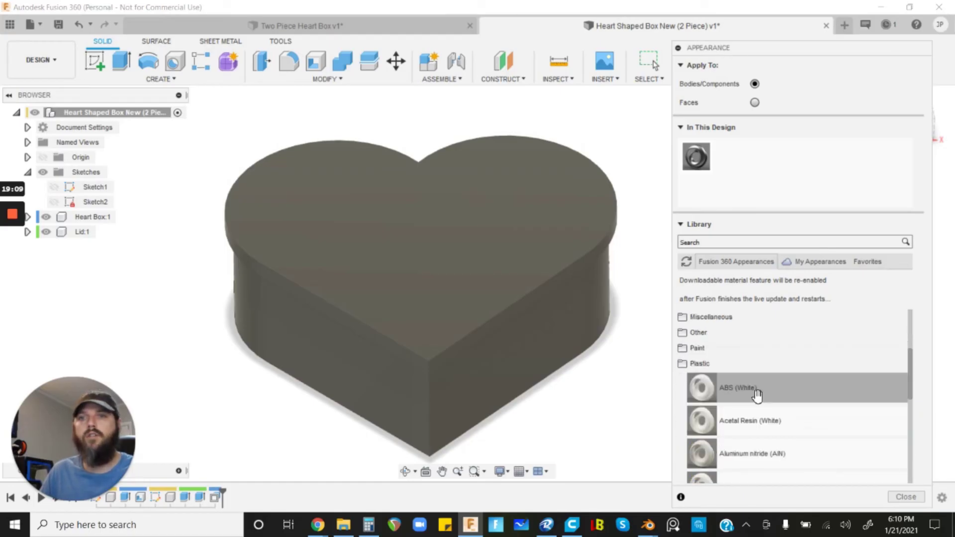
{"action": "left_click_drag", "start_coordinate": [756, 395], "coordinate": [460, 269]}
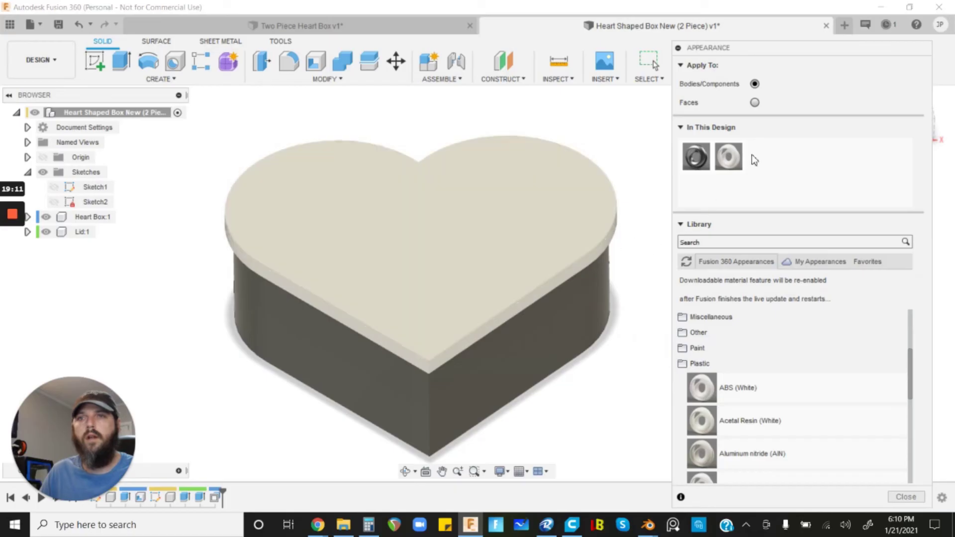
- Rename the lid's ABS (White) appearance to ABS (Pink) and set its colour to light pink, RGB 255, 149, 250
{"action": "right_click", "coordinate": [728, 156]}
{"action": "left_click", "coordinate": [745, 162]}
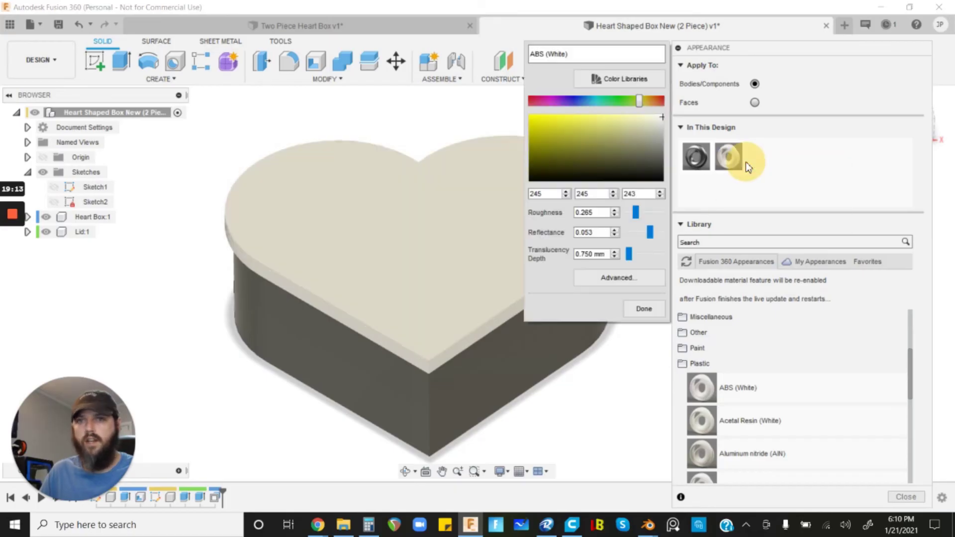
{"action": "left_click", "coordinate": [582, 55]}
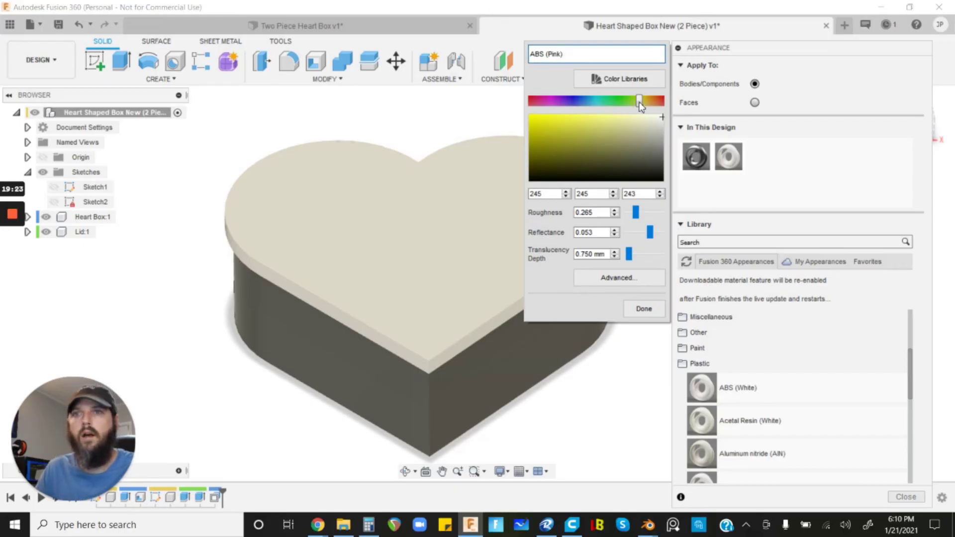
{"action": "left_click_drag", "start_coordinate": [639, 101], "coordinate": [552, 104]}
{"action": "left_click", "coordinate": [552, 119]}
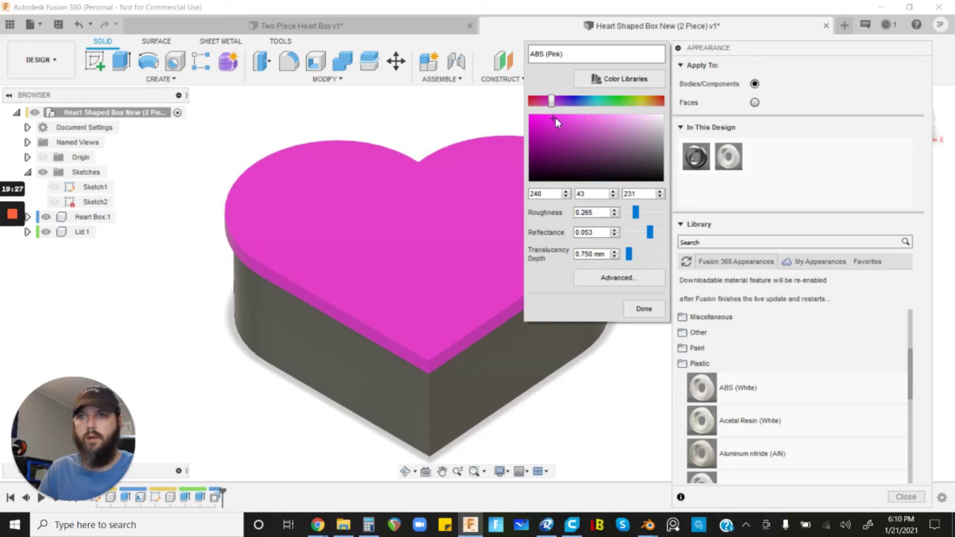
{"action": "mouse_move", "coordinate": [555, 119]}
{"action": "left_mouse_down"}
{"action": "mouse_move", "coordinate": [615, 120]}
{"action": "mouse_move", "coordinate": [603, 118]}
{"action": "left_mouse_up"}
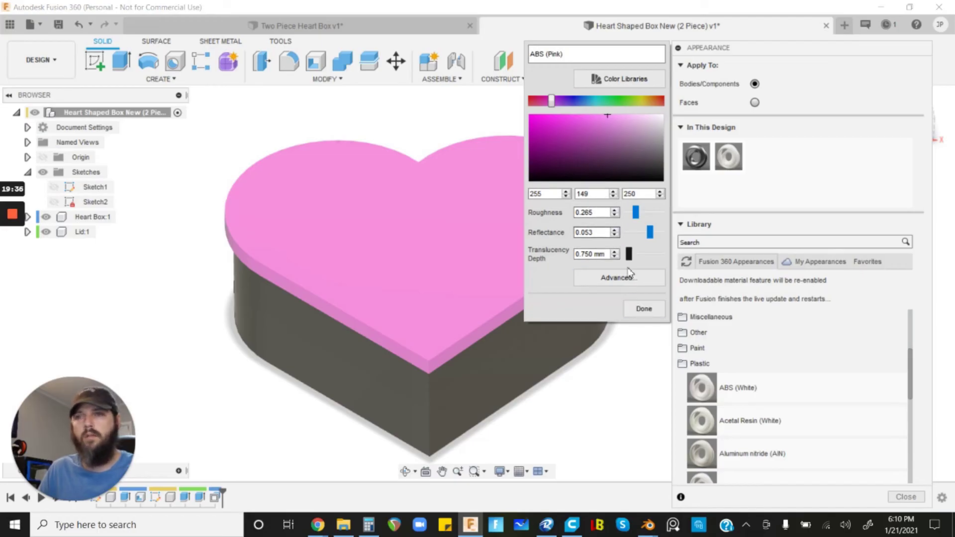
{"action": "left_click", "coordinate": [644, 308]}
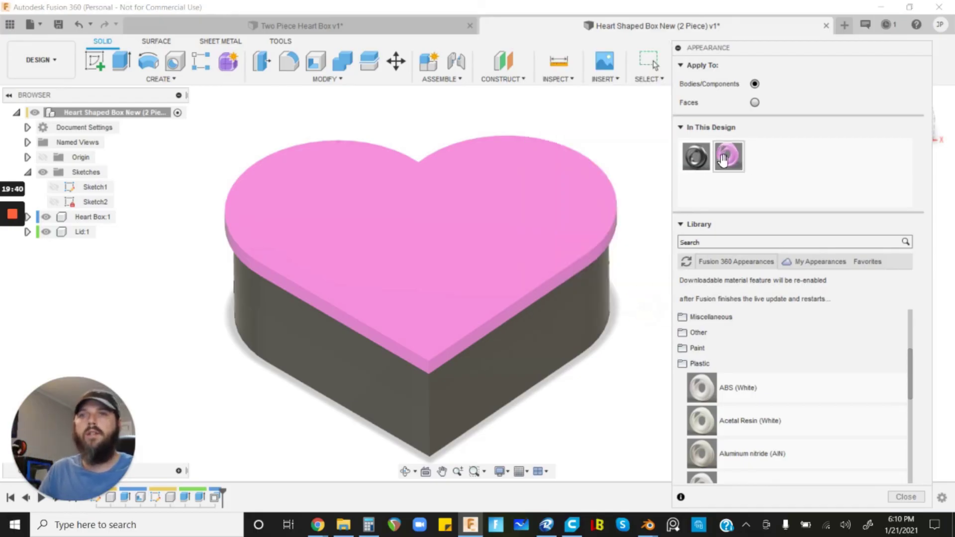
- Apply the ABS (Pink) appearance to the heart box body and finish editing appearances
{"action": "left_click_drag", "start_coordinate": [722, 159], "coordinate": [570, 339]}
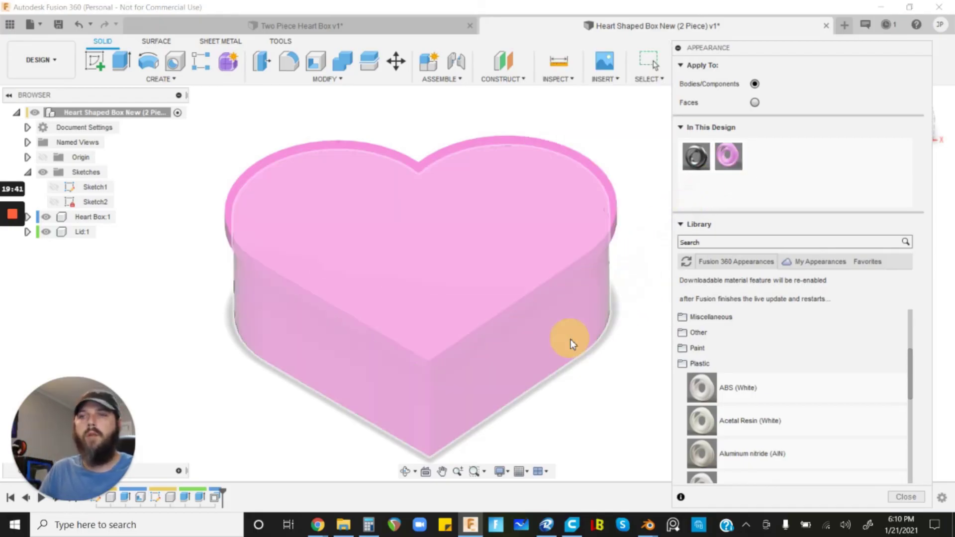
{"action": "left_click", "coordinate": [913, 496]}
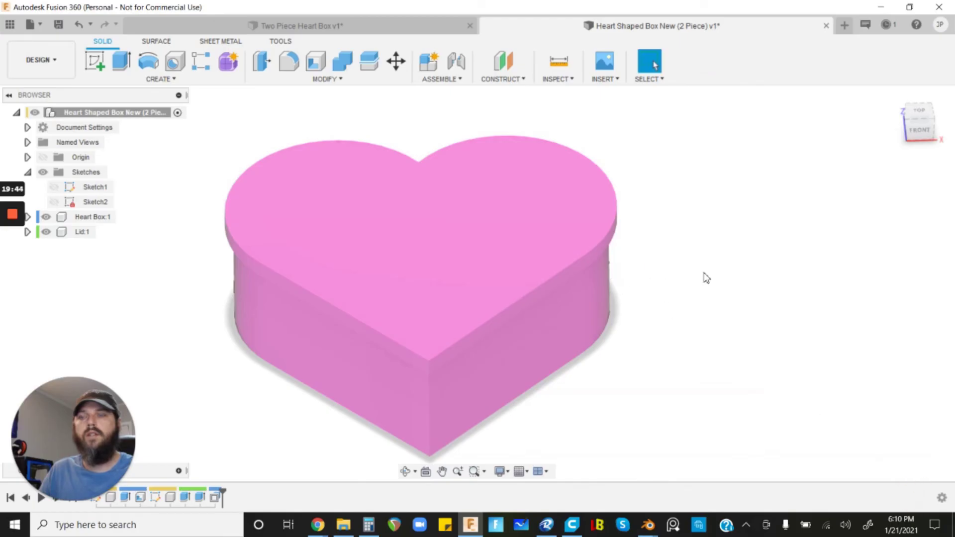
{"action": "scroll", "coordinate": [755, 278], "scroll_direction": "down", "scroll_amount": 1}
{"action": "left_click", "coordinate": [48, 61]}
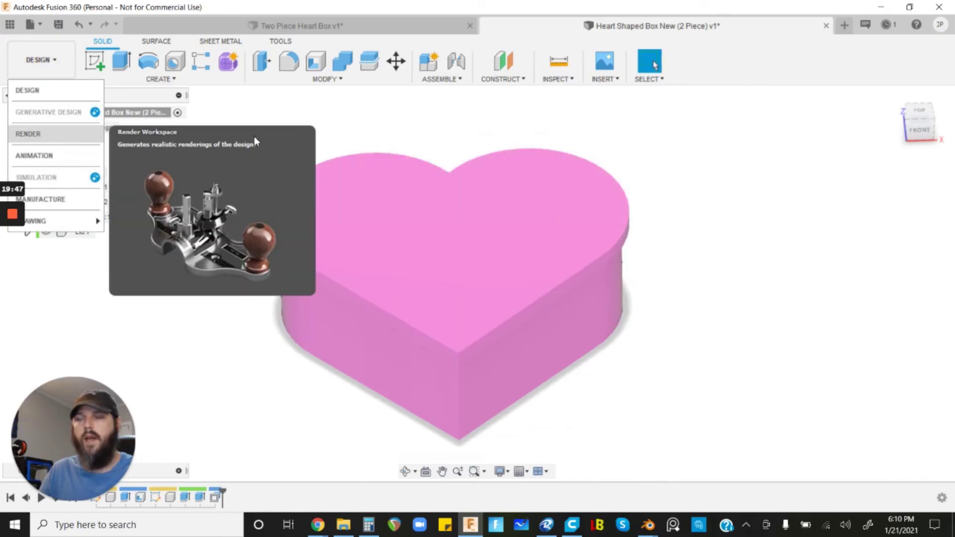
{"action": "left_click", "coordinate": [719, 219]}
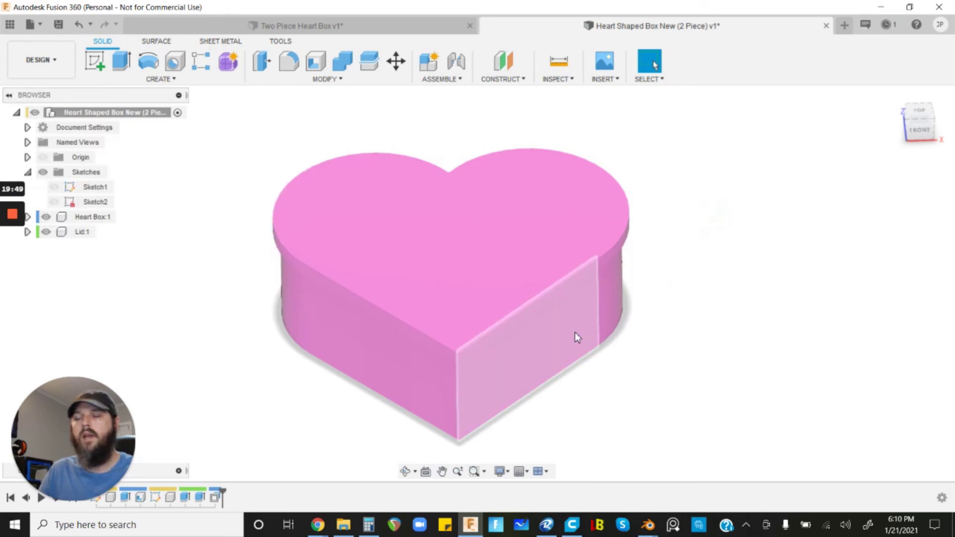
{"action": "scroll", "coordinate": [575, 332], "scroll_direction": "up", "scroll_amount": 1}
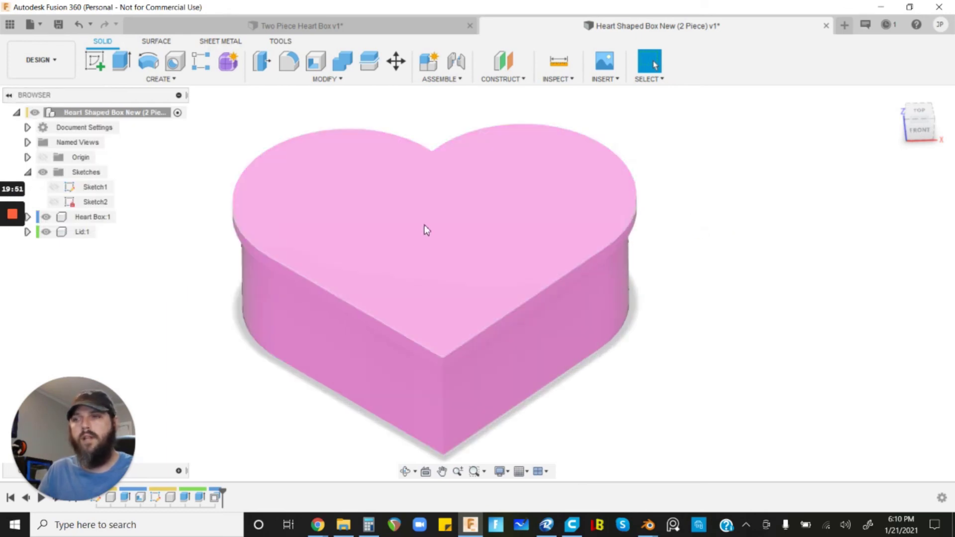
- Use Move/Copy on the Lid component and slide it sideways until it is clear of the heart box
{"action": "scroll", "coordinate": [639, 286], "scroll_direction": "down", "scroll_amount": 1}
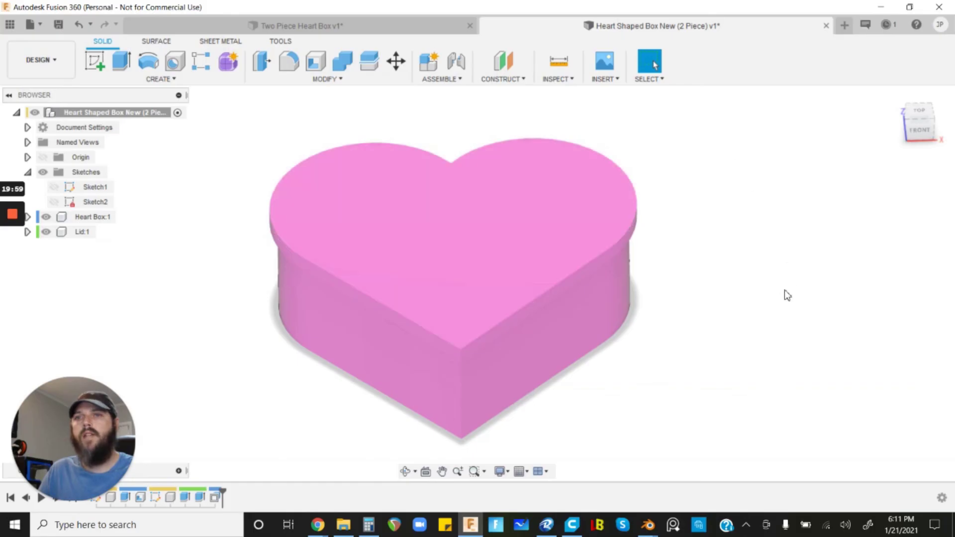
{"action": "scroll", "coordinate": [286, 193], "scroll_direction": "down", "scroll_amount": 2}
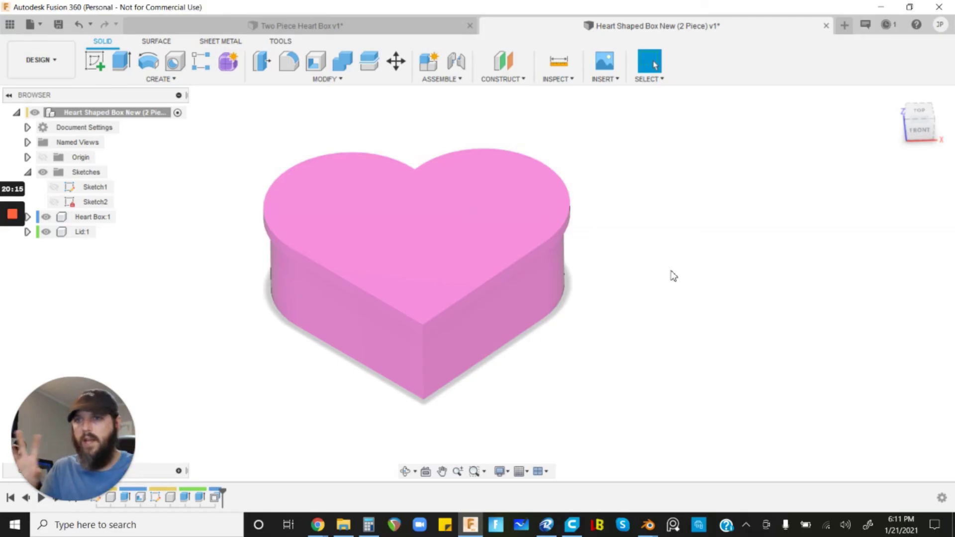
{"action": "scroll", "coordinate": [277, 263], "scroll_direction": "down", "scroll_amount": 1}
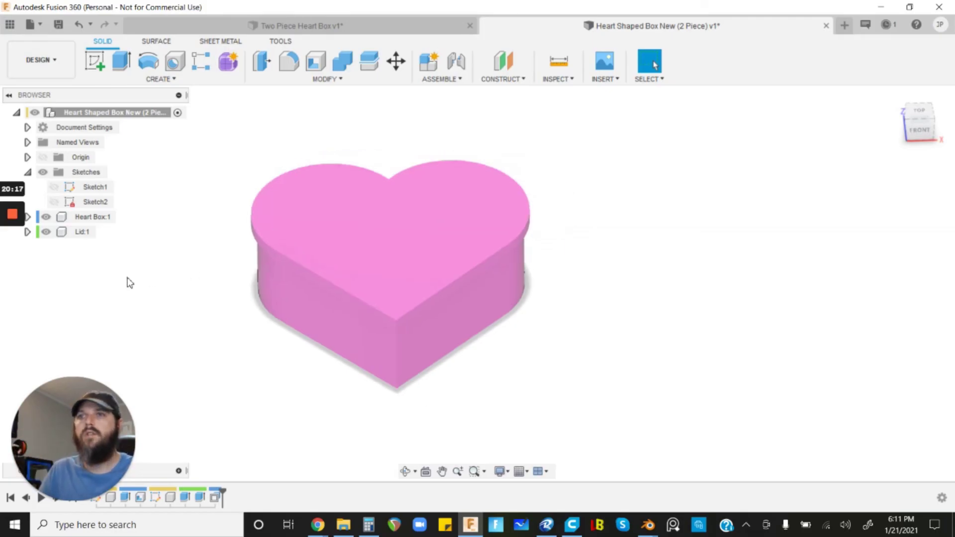
{"action": "left_click", "coordinate": [397, 65]}
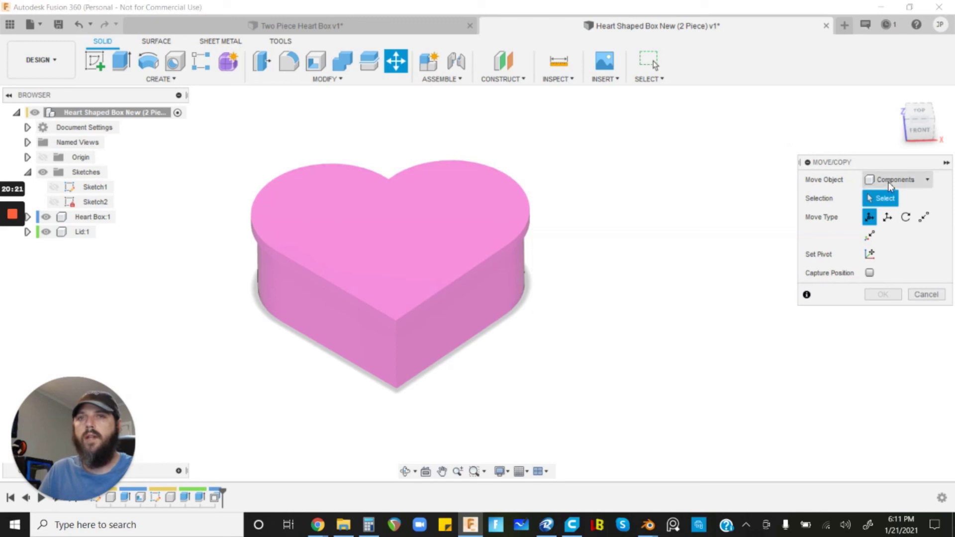
{"action": "left_click", "coordinate": [914, 184]}
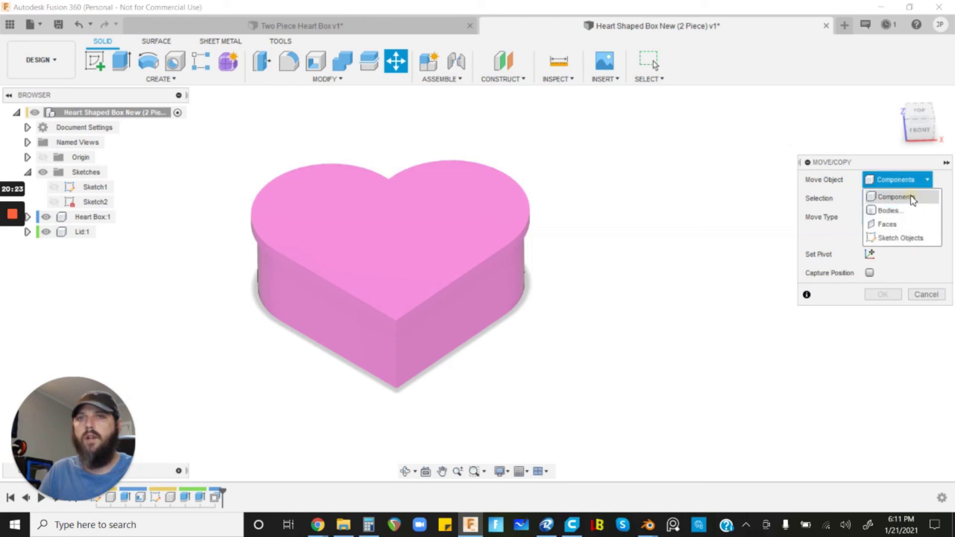
{"action": "left_click", "coordinate": [913, 199]}
{"action": "left_click", "coordinate": [383, 224]}
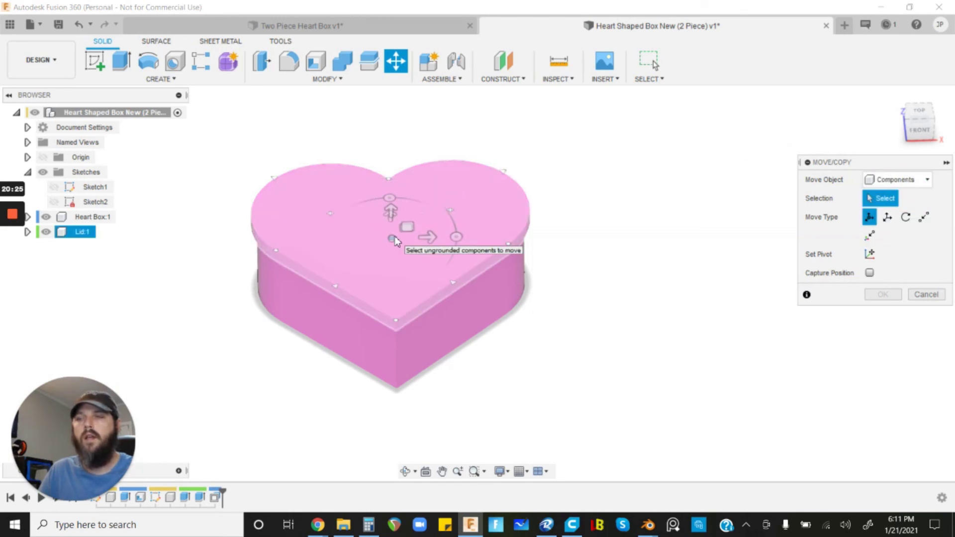
{"action": "left_click", "coordinate": [395, 239]}
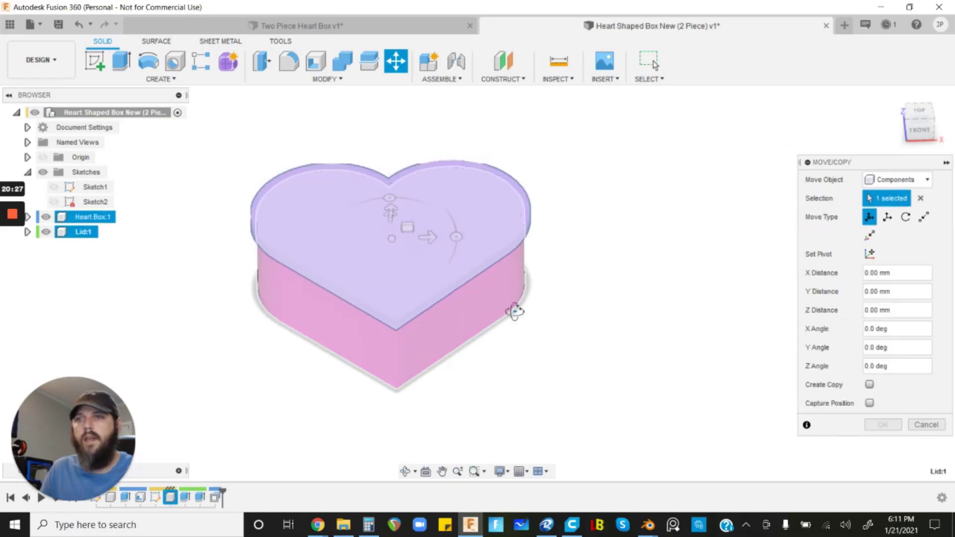
{"action": "middle_click_drag", "start_coordinate": [514, 312], "coordinate": [500, 289], "text": "shift"}
{"action": "left_click_drag", "start_coordinate": [449, 224], "coordinate": [697, 290]}
{"action": "middle_click_drag", "start_coordinate": [620, 327], "coordinate": [577, 284], "text": "shift"}
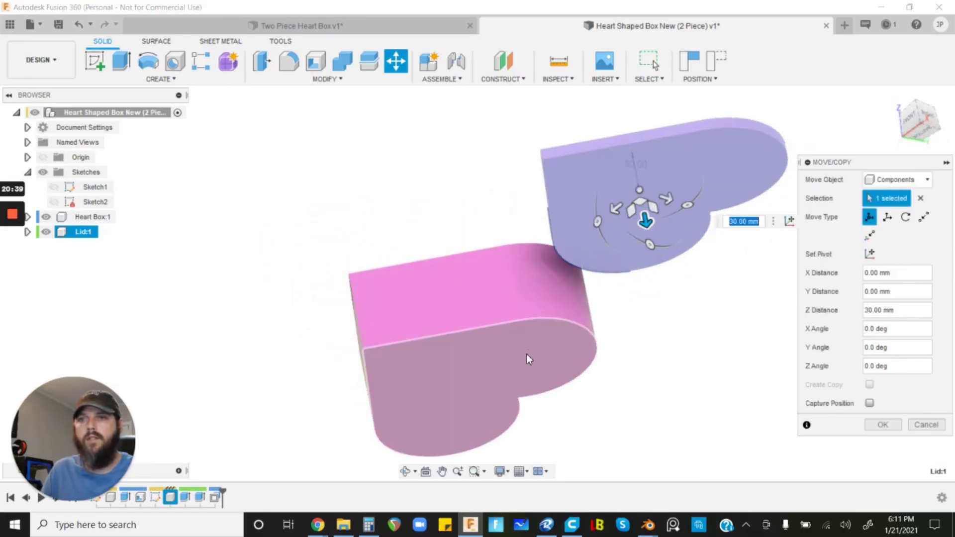
- Offset the lid about 63 mm along the Z direction of the move
{"action": "left_click", "coordinate": [527, 355]}
{"action": "middle_click_drag", "start_coordinate": [463, 193], "coordinate": [534, 321], "text": "shift"}
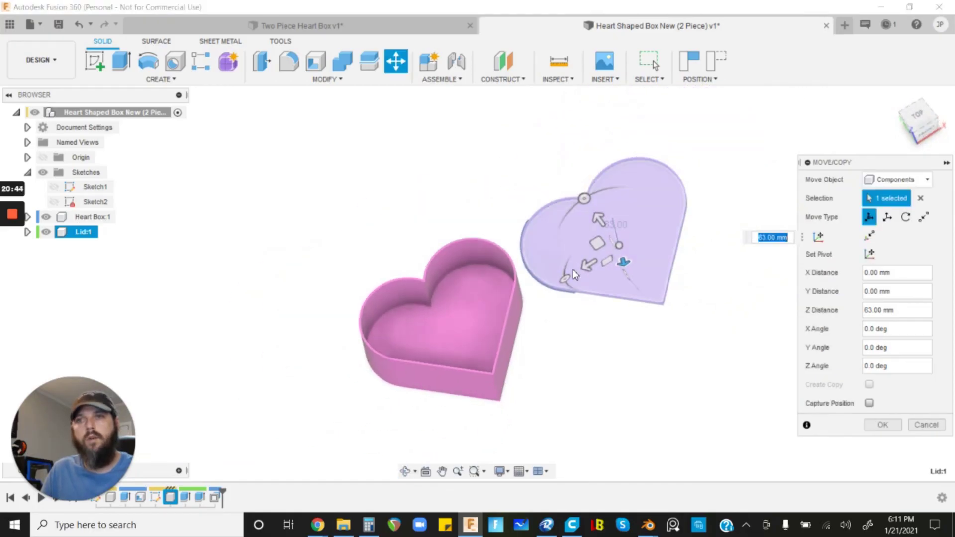
{"action": "middle_click_drag", "start_coordinate": [571, 280], "coordinate": [599, 323], "text": "shift"}
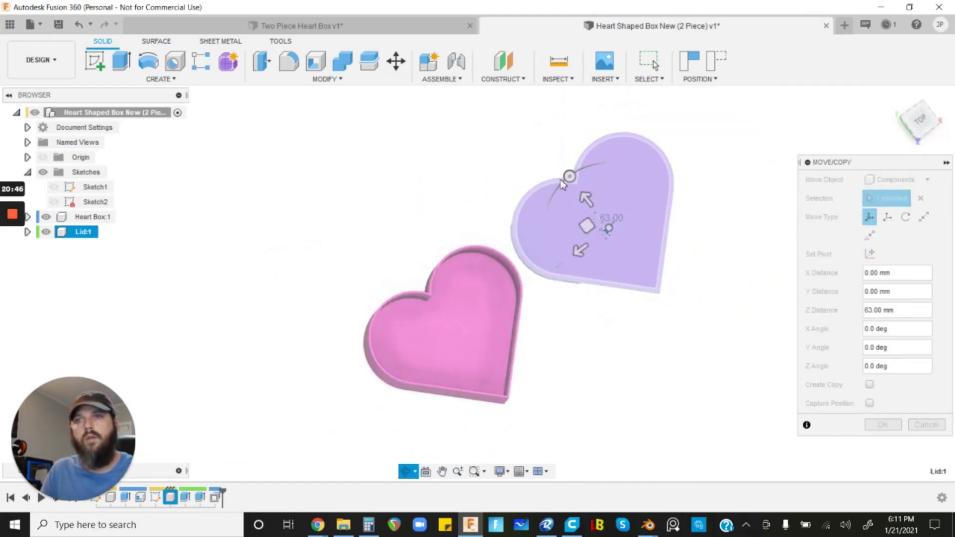
- Flip the lid so its lip faces up and shift it about -86.4 mm in X and -104.4 mm in Y beside the box
{"action": "left_click_drag", "start_coordinate": [569, 178], "coordinate": [584, 338]}
{"action": "middle_click_drag", "start_coordinate": [685, 260], "coordinate": [706, 214], "text": "shift"}
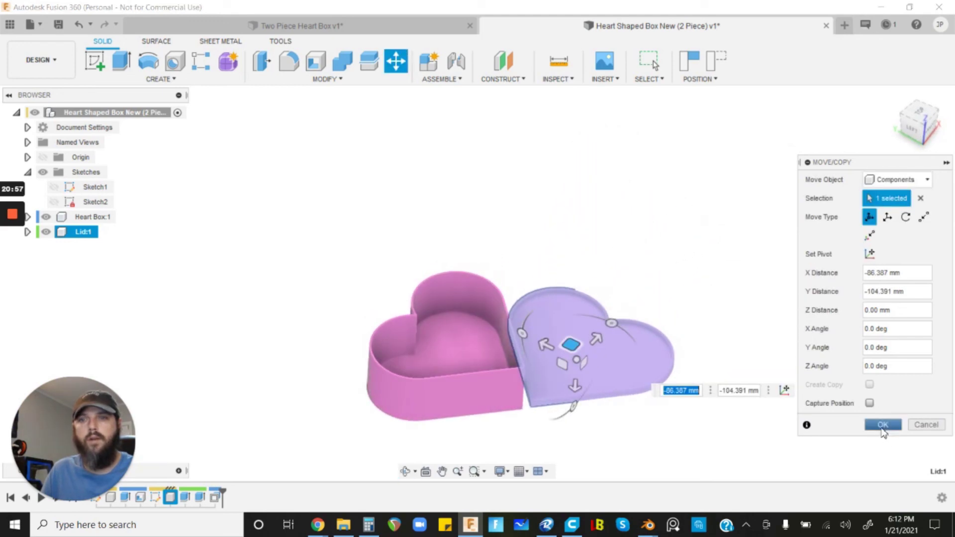
{"action": "left_click", "coordinate": [883, 425]}
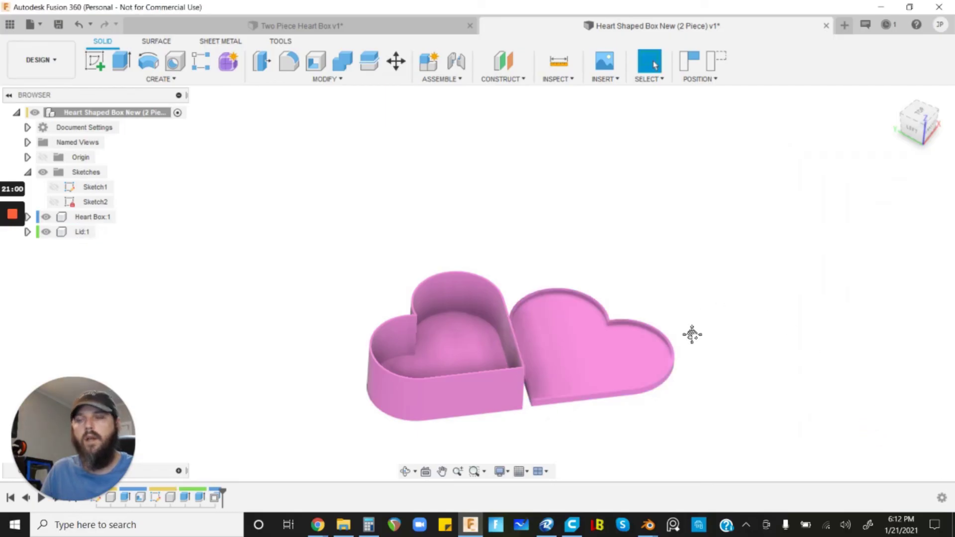
{"action": "middle_click_drag", "start_coordinate": [688, 335], "coordinate": [641, 255]}
{"action": "middle_click_drag", "start_coordinate": [640, 326], "coordinate": [590, 341], "text": "shift"}
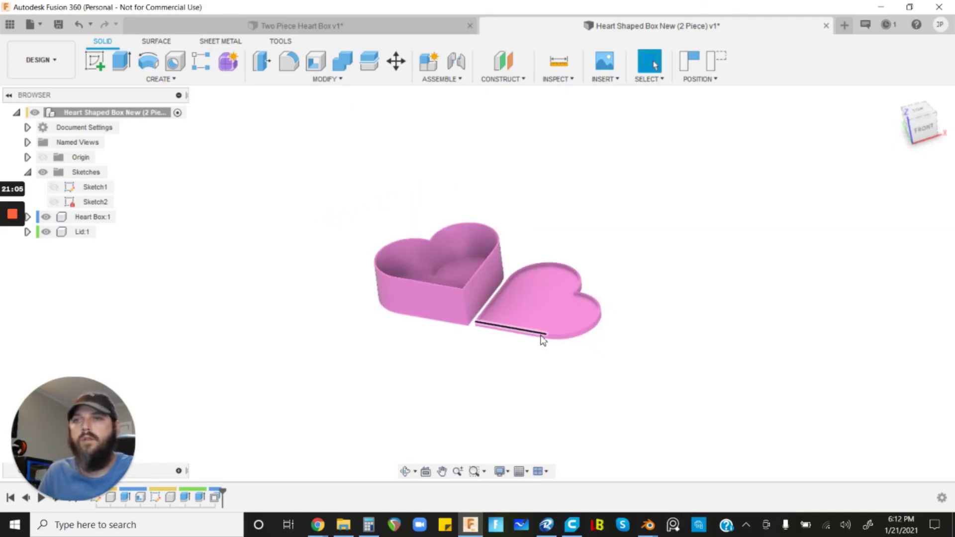
{"action": "scroll", "coordinate": [542, 335], "scroll_direction": "up", "scroll_amount": 2}
{"action": "scroll", "coordinate": [497, 293], "scroll_direction": "up", "scroll_amount": 2}
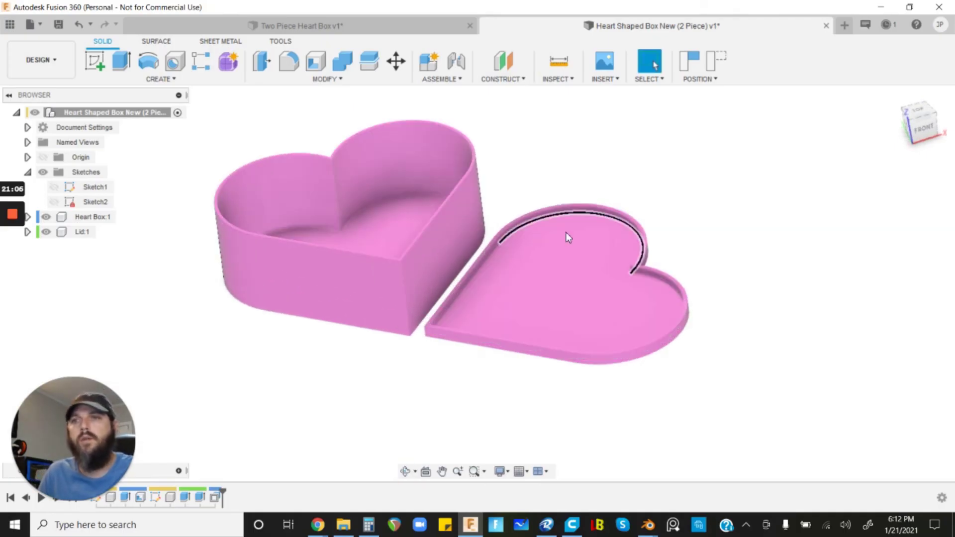
{"action": "left_click", "coordinate": [34, 25]}
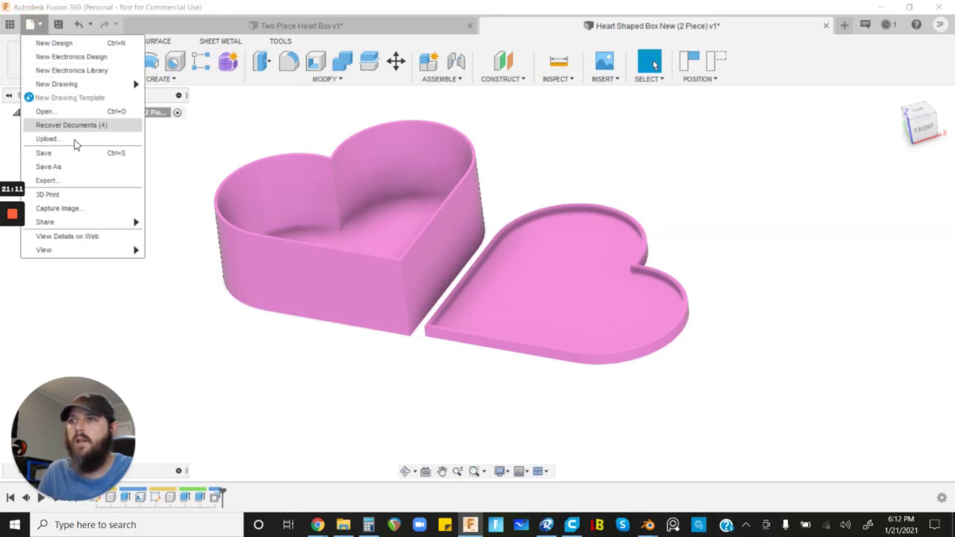
{"action": "left_click", "coordinate": [83, 181]}
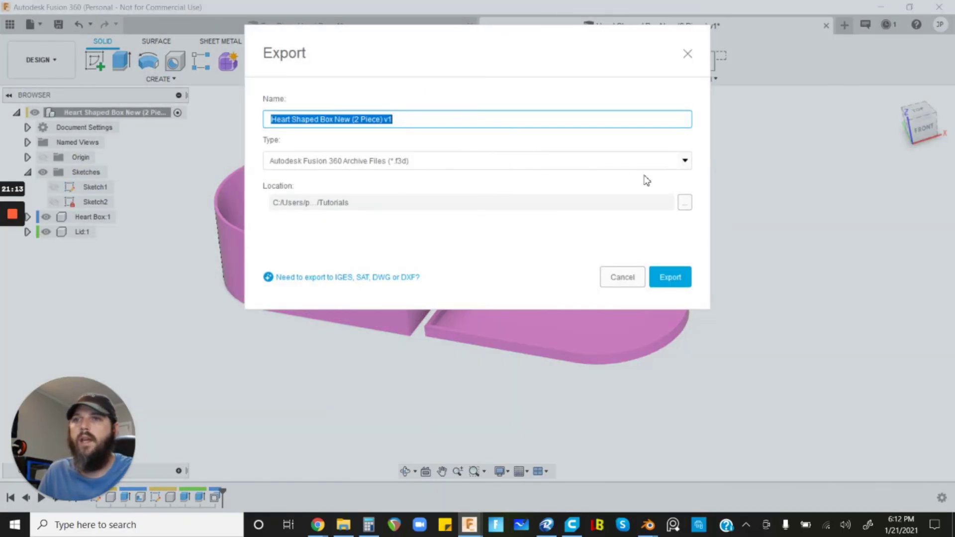
{"action": "left_click", "coordinate": [685, 162]}
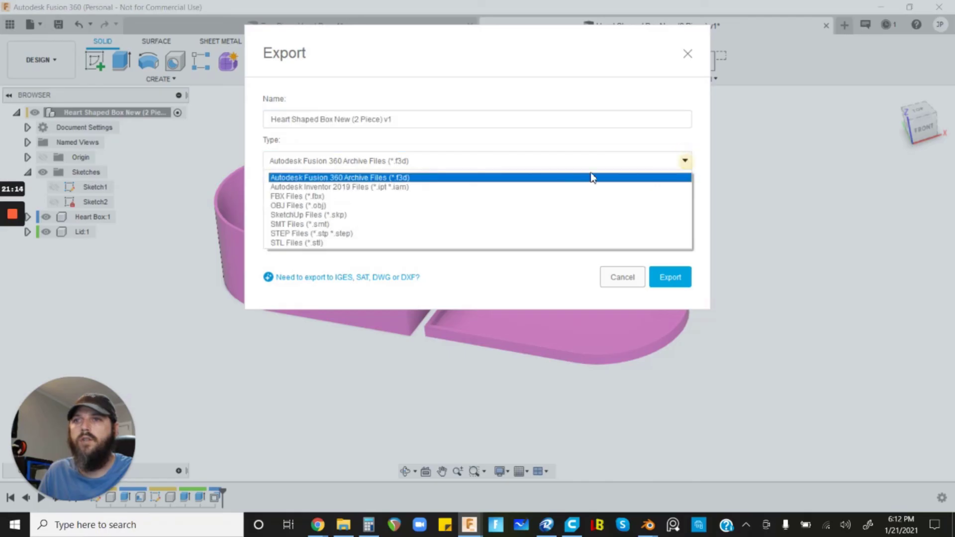
{"action": "left_click", "coordinate": [319, 243]}
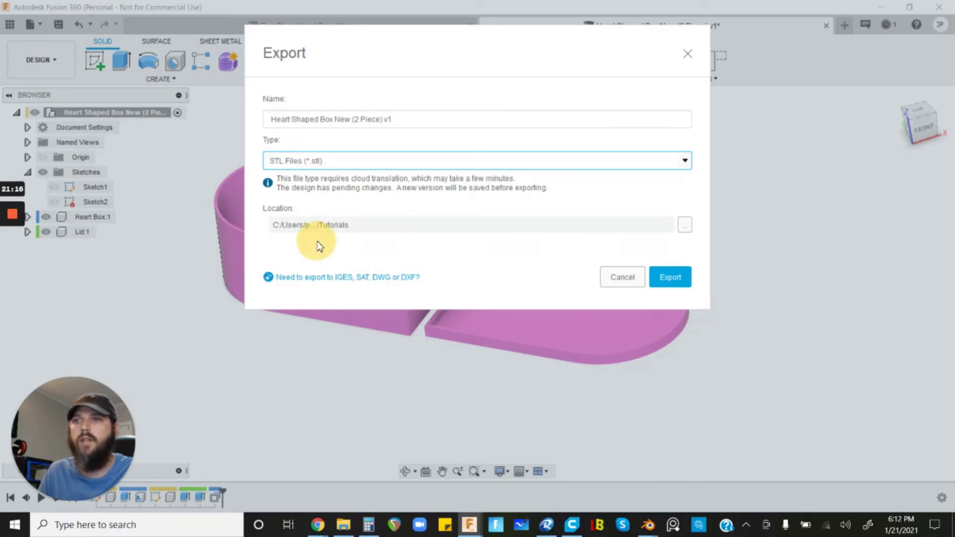
{"action": "left_click", "coordinate": [685, 224]}
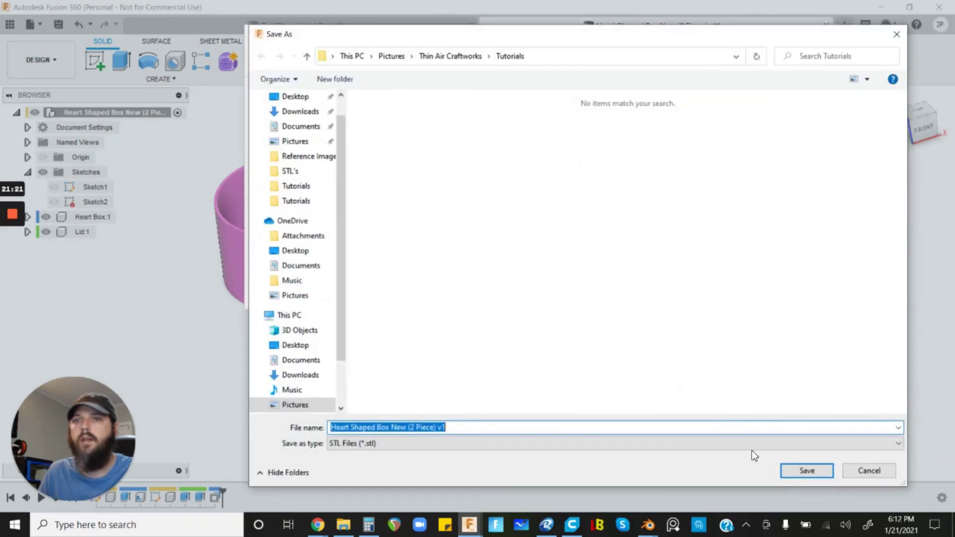
{"action": "left_click", "coordinate": [856, 471]}
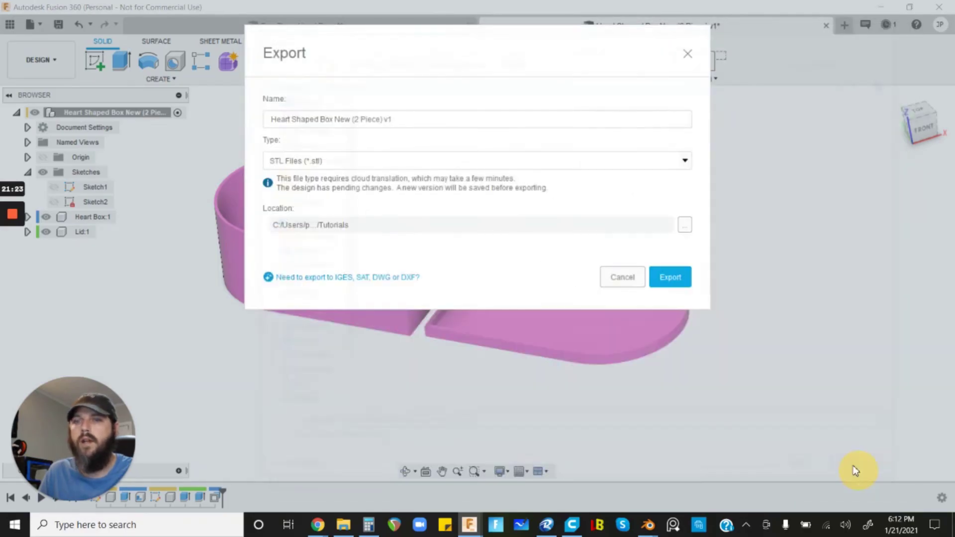
{"action": "left_click", "coordinate": [621, 277]}
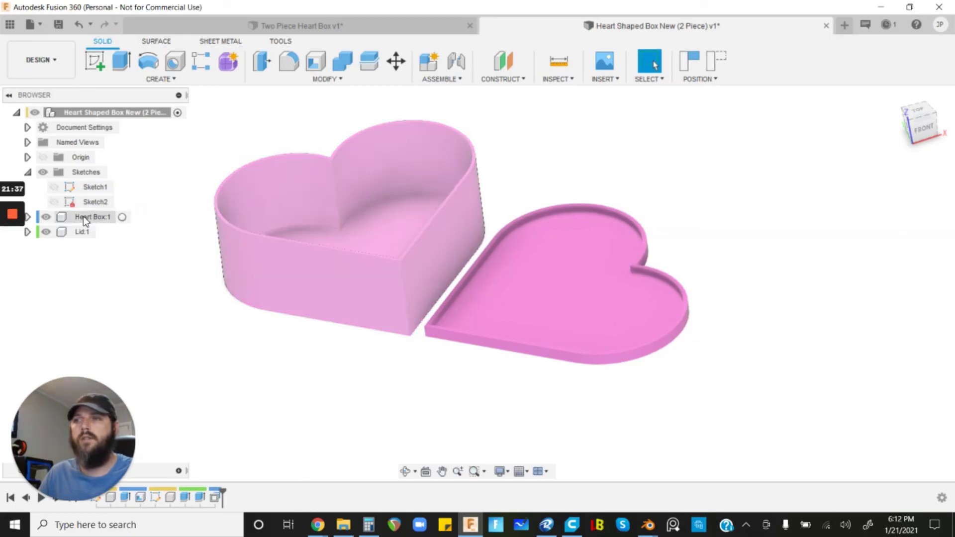
- Save the Heart Box component as a binary STL with medium refinement in the Tutorials folder
{"action": "right_click", "coordinate": [83, 216]}
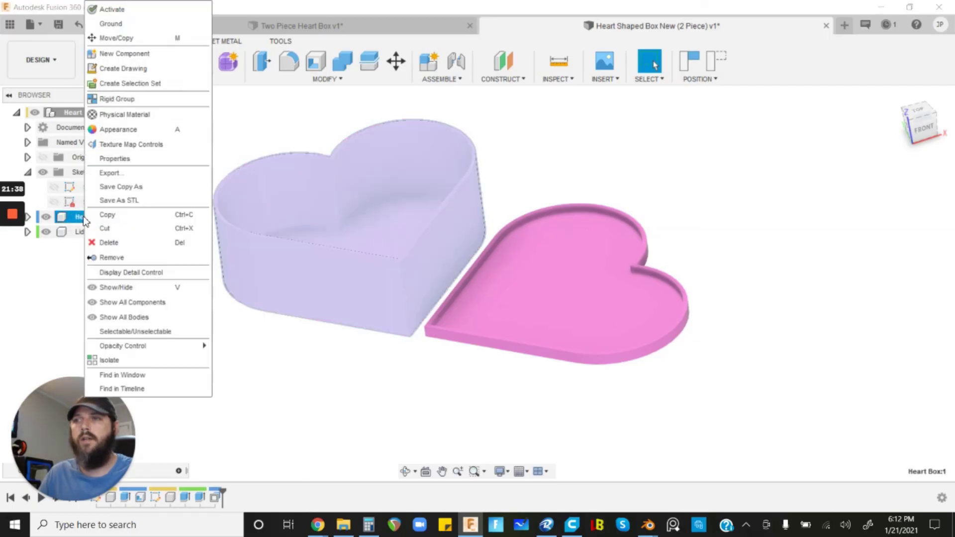
{"action": "left_click", "coordinate": [119, 199]}
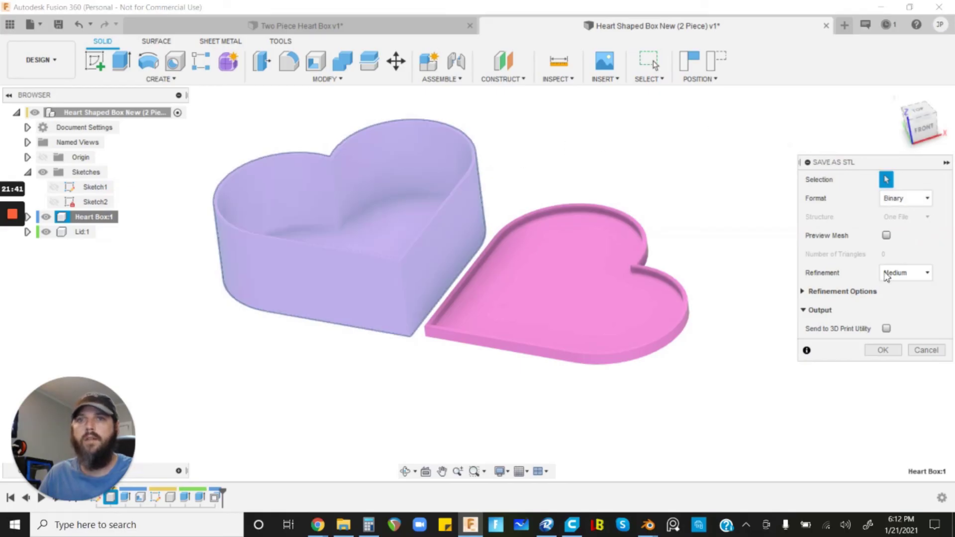
{"action": "left_click", "coordinate": [882, 350]}
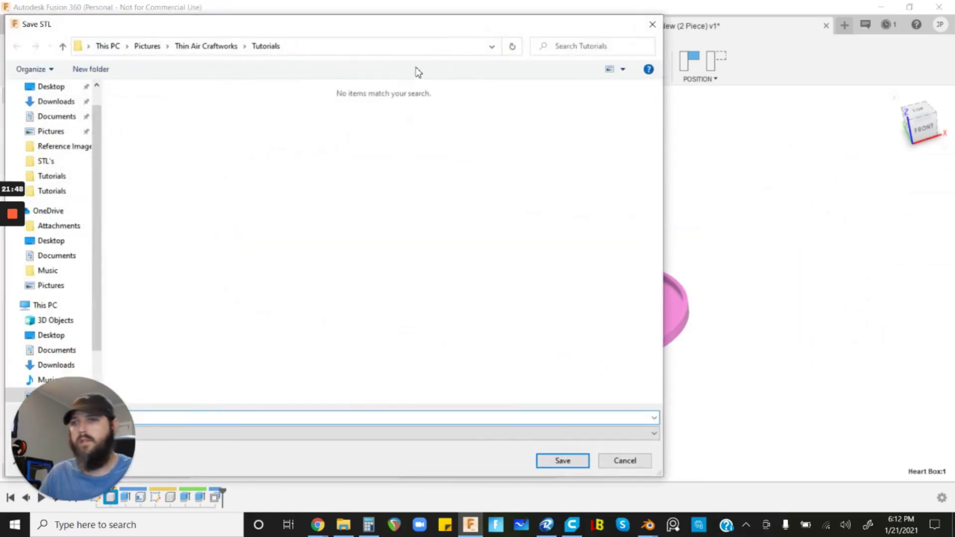
{"action": "left_click", "coordinate": [578, 462]}
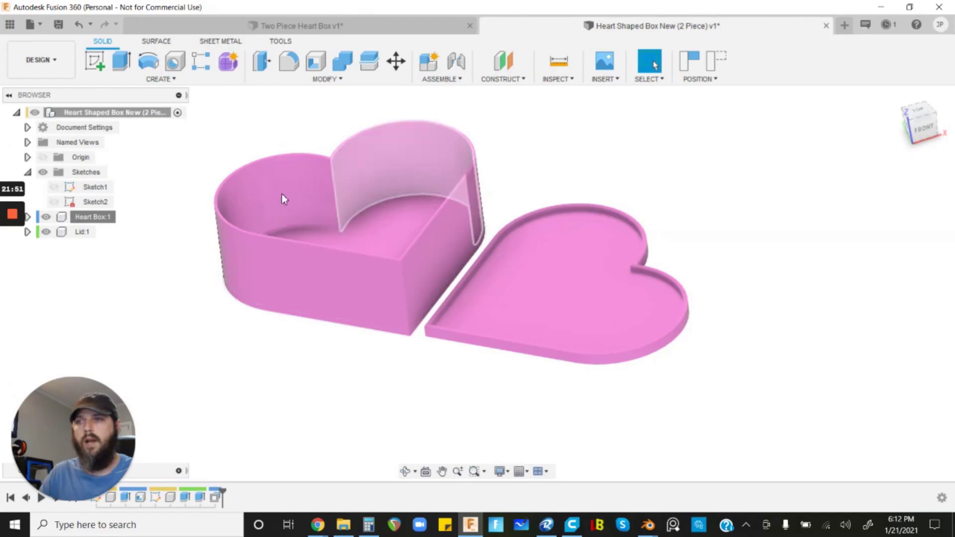
{"action": "right_click", "coordinate": [77, 232]}
{"action": "left_click", "coordinate": [110, 201]}
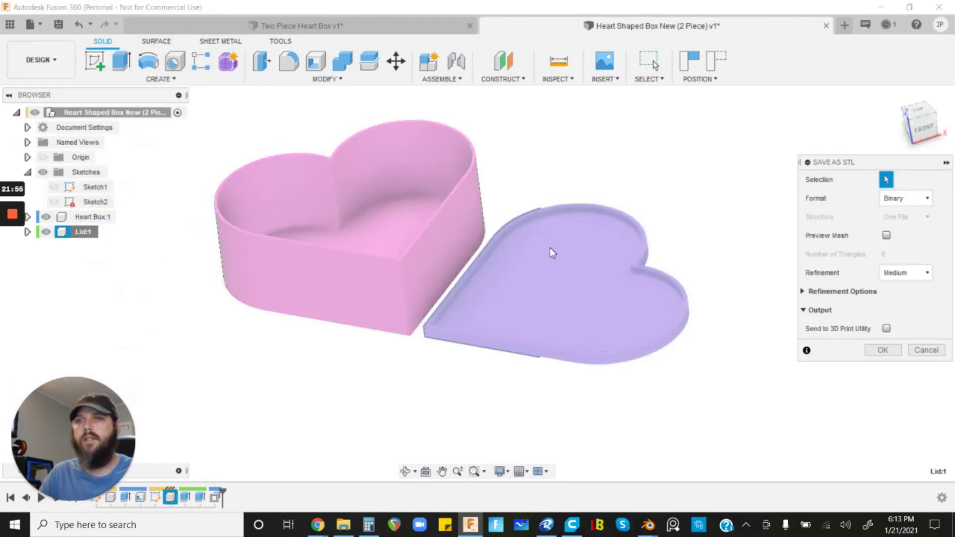
{"action": "left_click", "coordinate": [881, 352]}
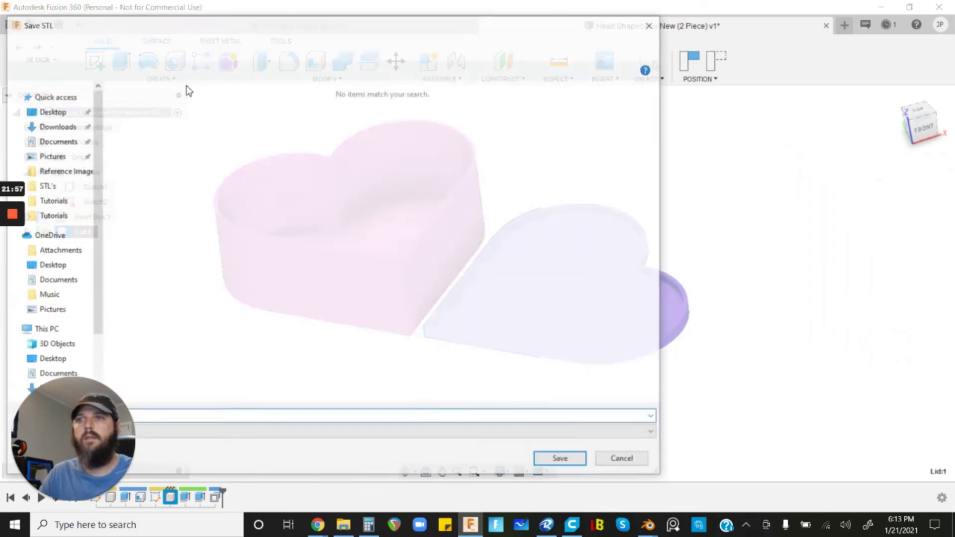
{"action": "left_click", "coordinate": [621, 463]}
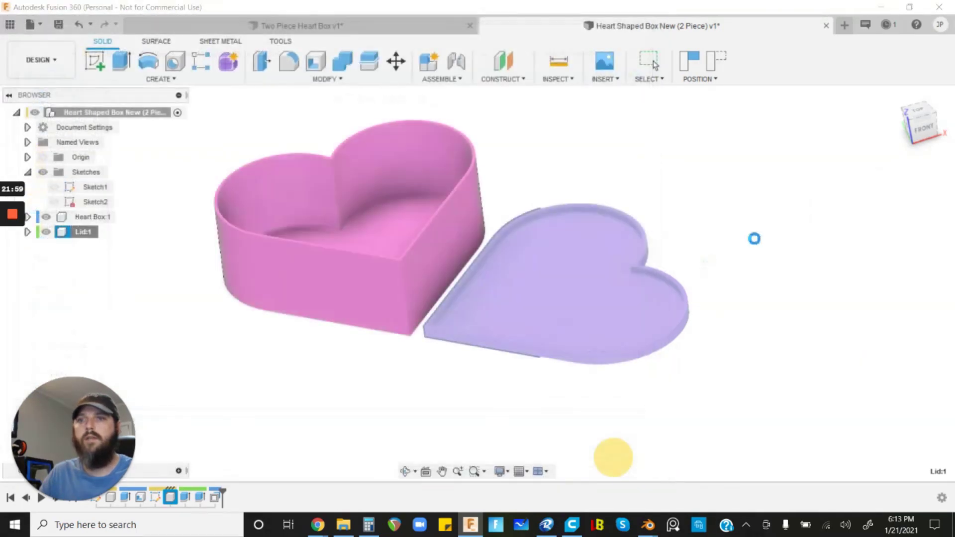
{"action": "left_click", "coordinate": [744, 311]}
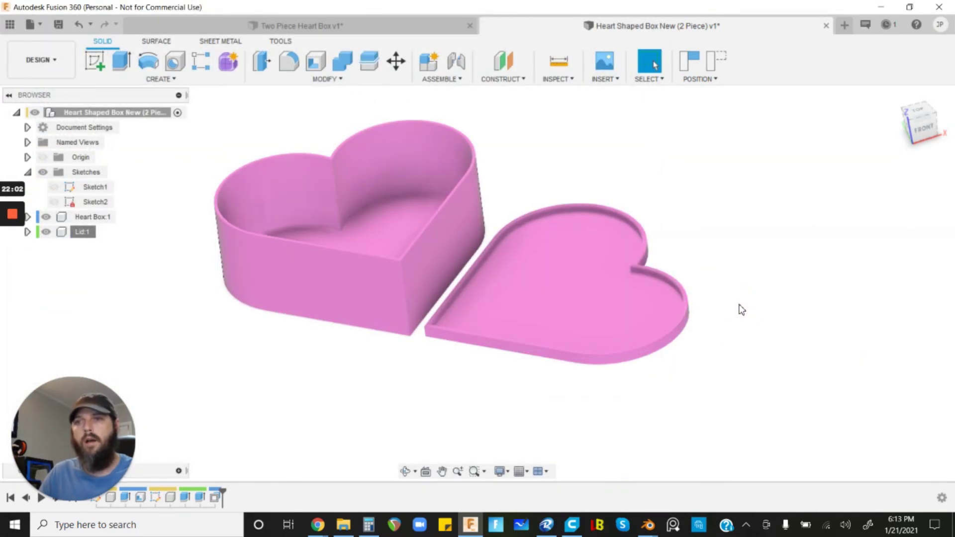
{"action": "mouse_move", "coordinate": [731, 297]}
{"action": "middle_mouse_down", "text": "shift"}
{"action": "mouse_move", "coordinate": [750, 296]}
{"action": "mouse_move", "coordinate": [733, 304]}
{"action": "middle_mouse_up", "text": "shift"}
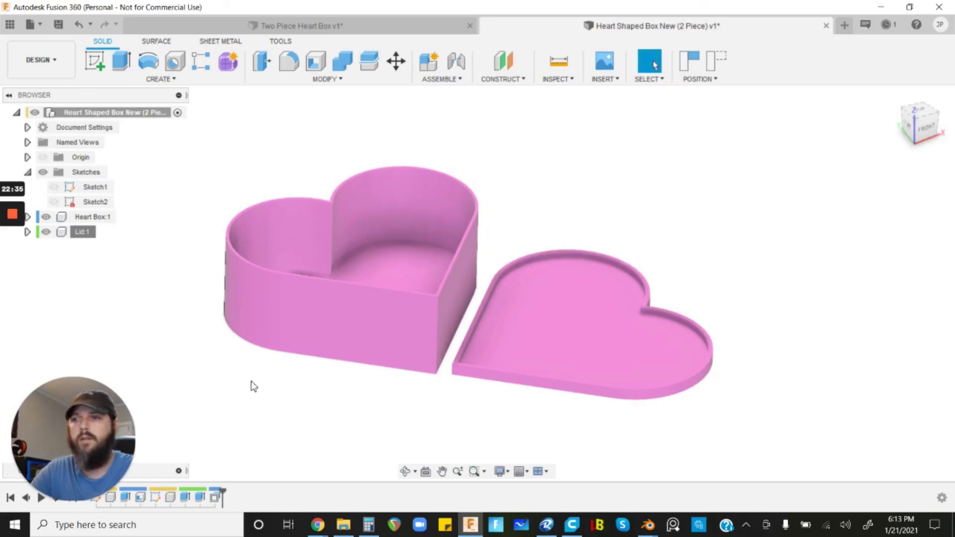
{"action": "mouse_move", "coordinate": [12, 216]}
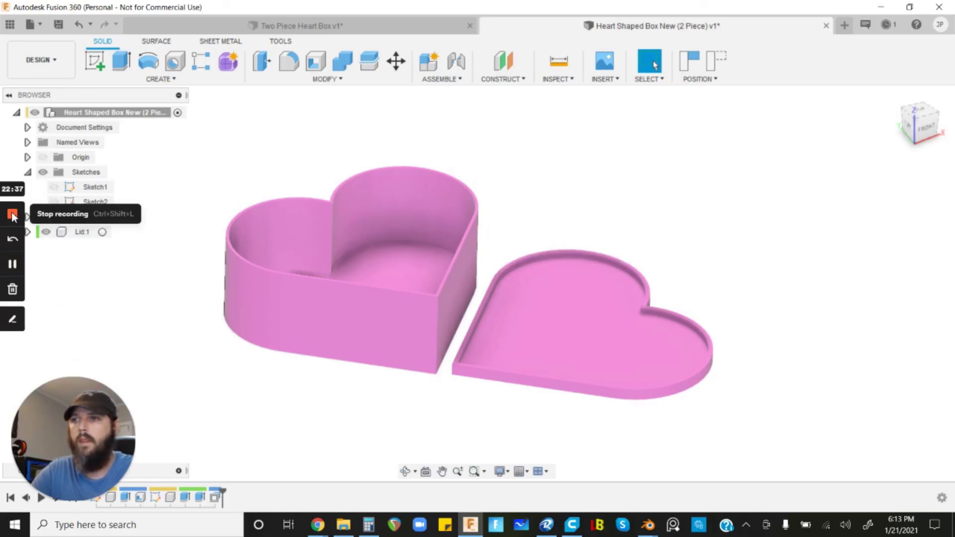